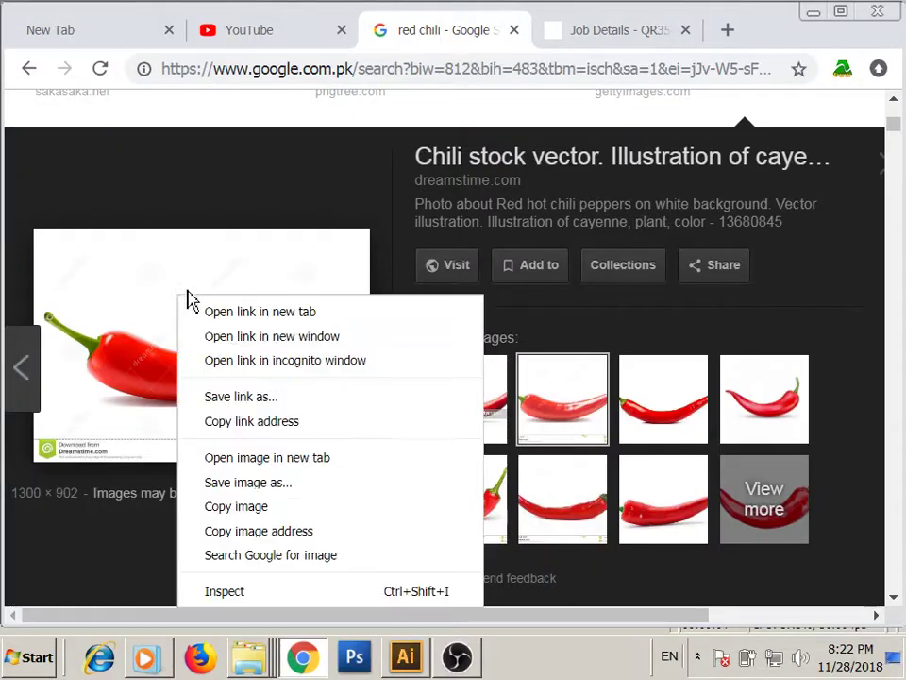
# Copy the red chili stock photo from the Google Images results.
pyautogui.click(269, 510)
# Paste the chili photo into the Illustrator document and zoom out to see it.
pyautogui.click(405, 657)
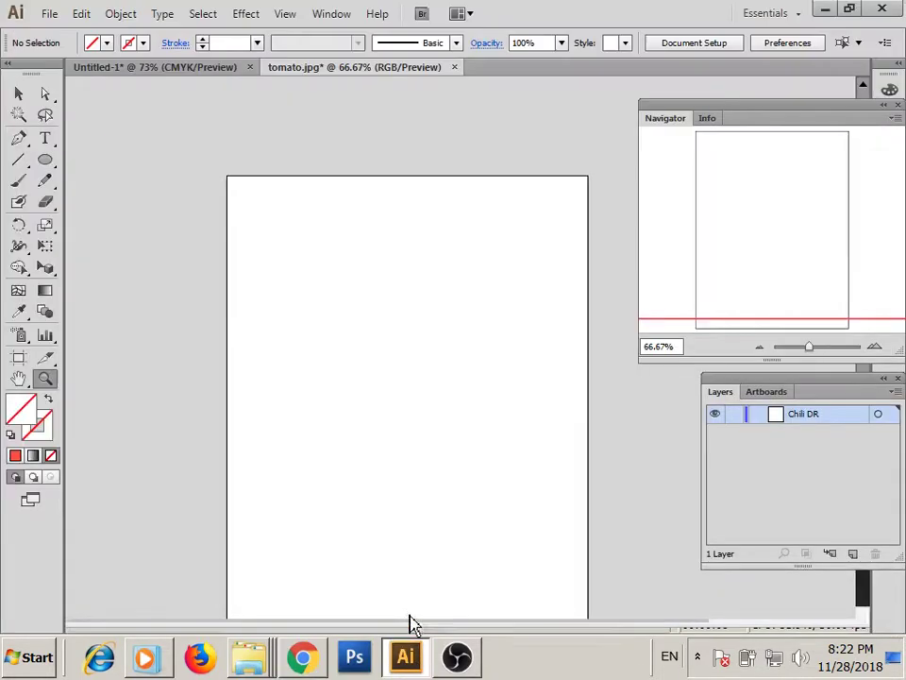
pyautogui.click(81, 14)
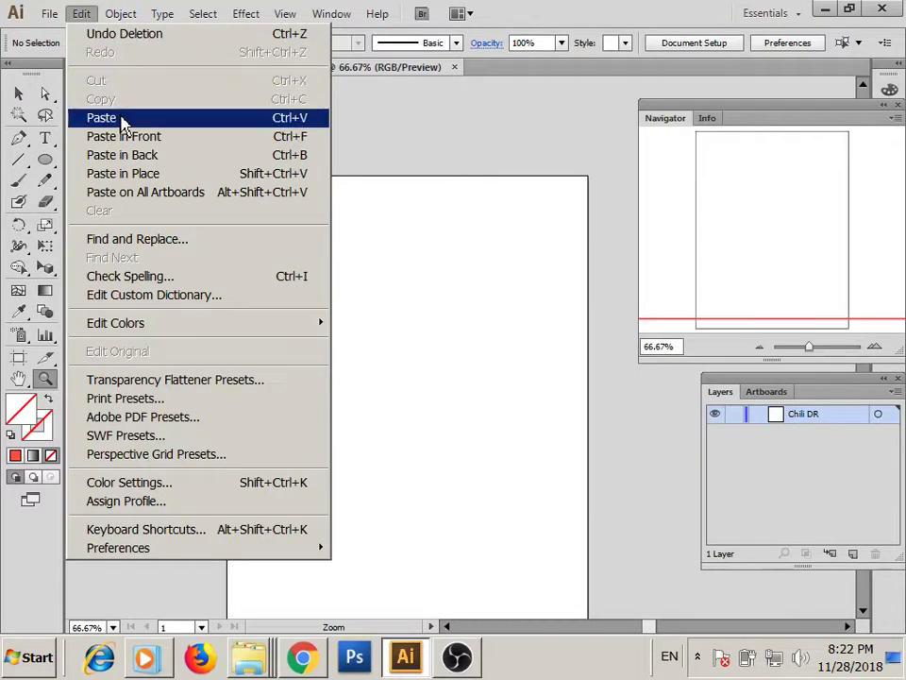
pyautogui.click(104, 118)
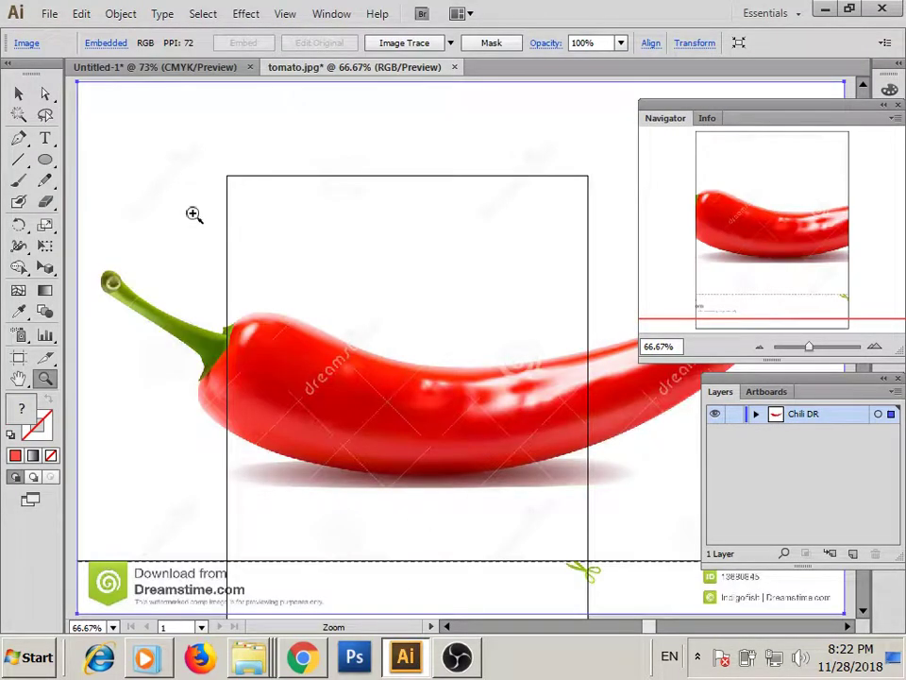
pyautogui.keyDown('alt'); pyautogui.click(193, 215); pyautogui.keyUp('alt')
pyautogui.keyDown('alt'); pyautogui.click(223, 209); pyautogui.keyUp('alt')
# Scale the chili photo down and move it inside the artboard.
pyautogui.moveTo(90, 238); pyautogui.dragTo(73, 176)
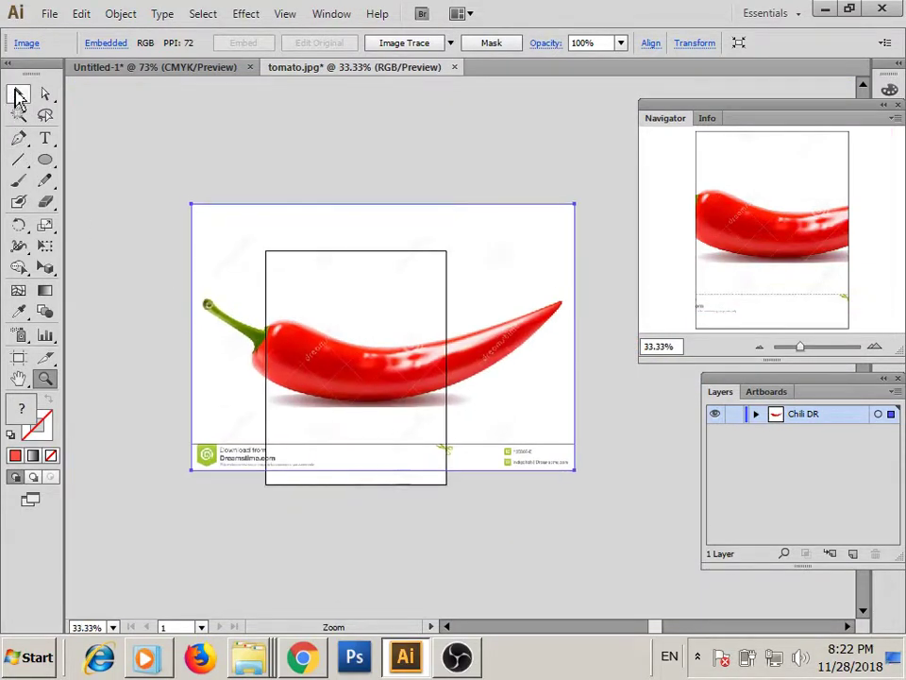
pyautogui.click(19, 95)
pyautogui.moveTo(192, 204); pyautogui.dragTo(402, 350)
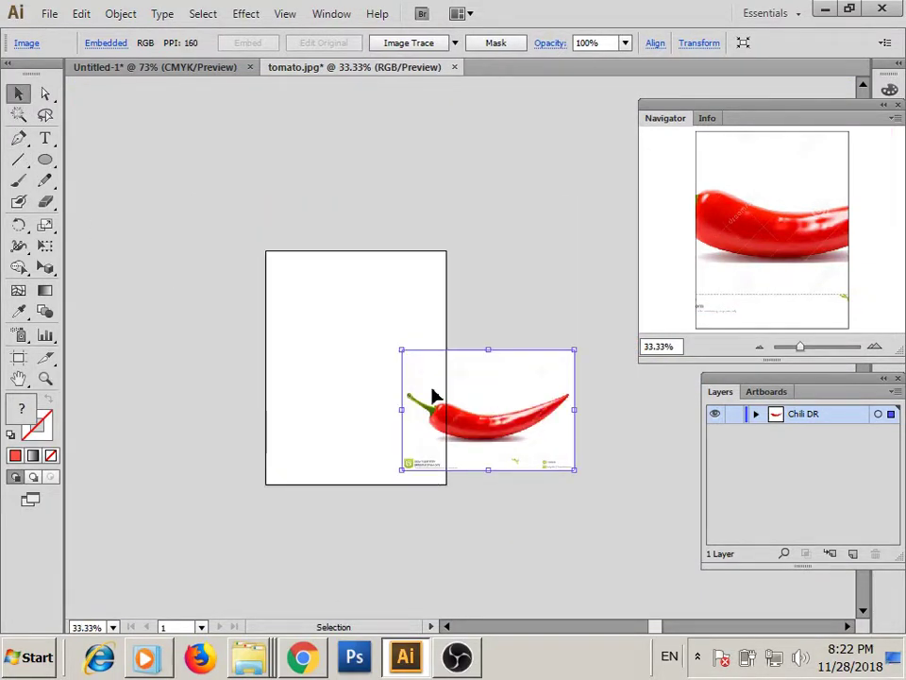
pyautogui.moveTo(433, 395); pyautogui.dragTo(304, 375)
# Zoom in around the pasted chili photo.
pyautogui.click(227, 358)
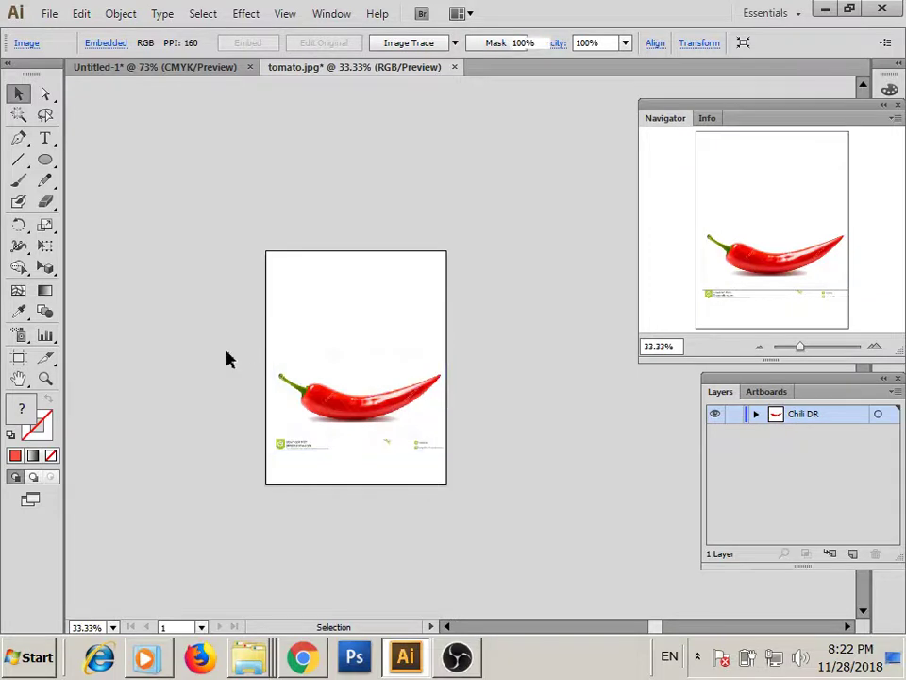
pyautogui.press('z')
pyautogui.moveTo(271, 333)
pyautogui.mouseDown()
pyautogui.moveTo(484, 454)
pyautogui.moveTo(467, 439)
pyautogui.mouseUp()
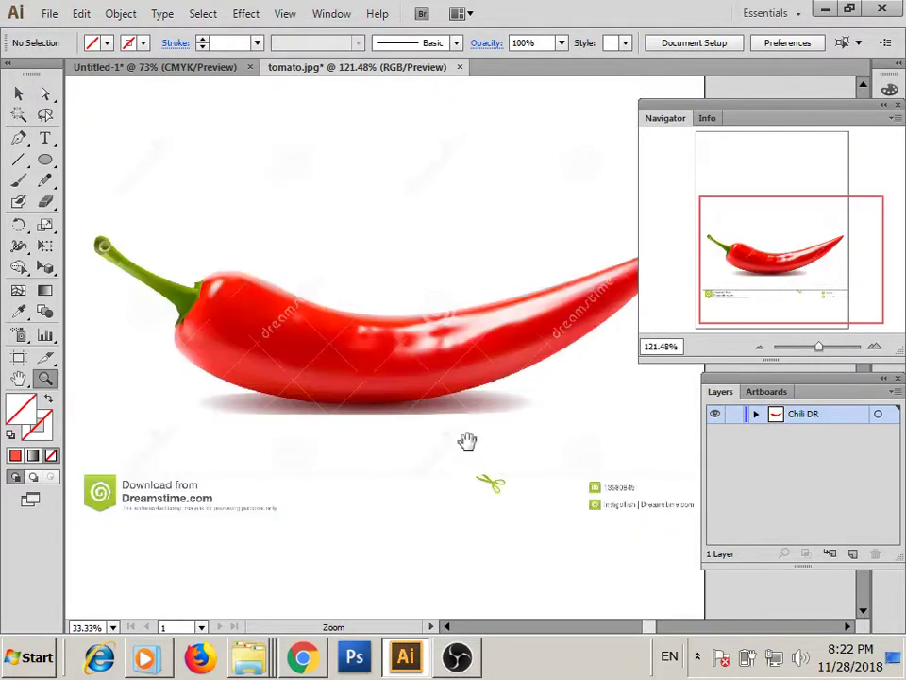
# Add a new layer above the photo named 'Red Chilli'.
pyautogui.click(852, 553)
pyautogui.doubleClick(804, 415)
pyautogui.write('Red Chi')
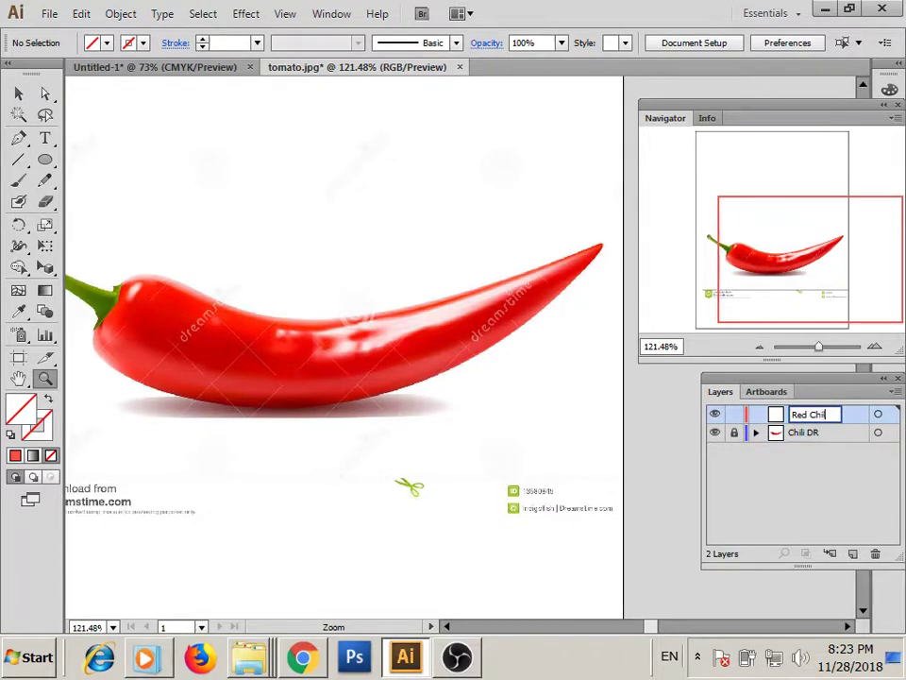
pyautogui.write('li')
pyautogui.press('Return')
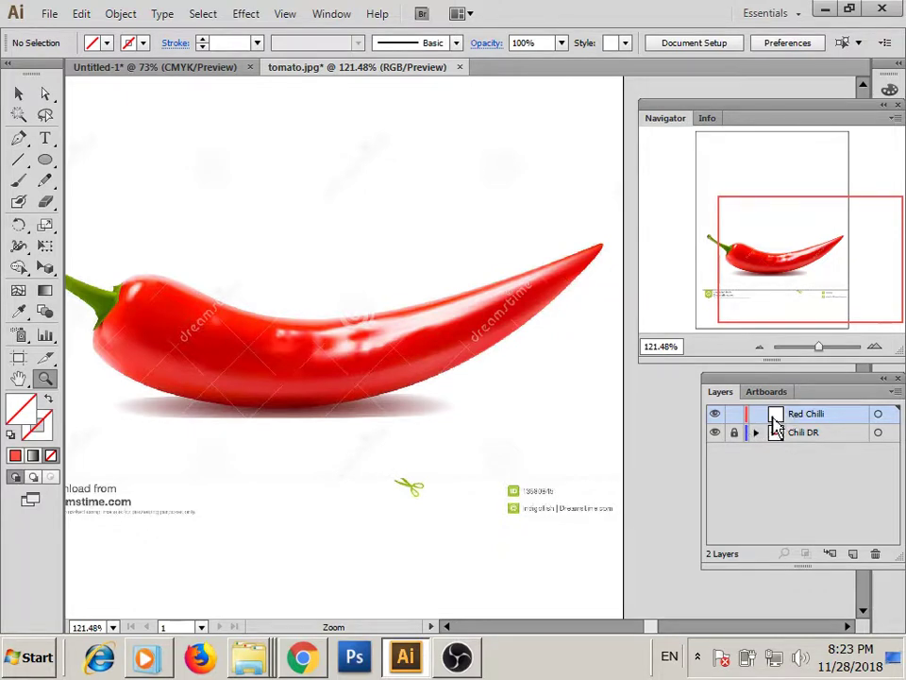
# Set the Red Chilli layer colour to Medium Blue in Layer Options.
pyautogui.doubleClick(776, 423)
pyautogui.click(465, 280)
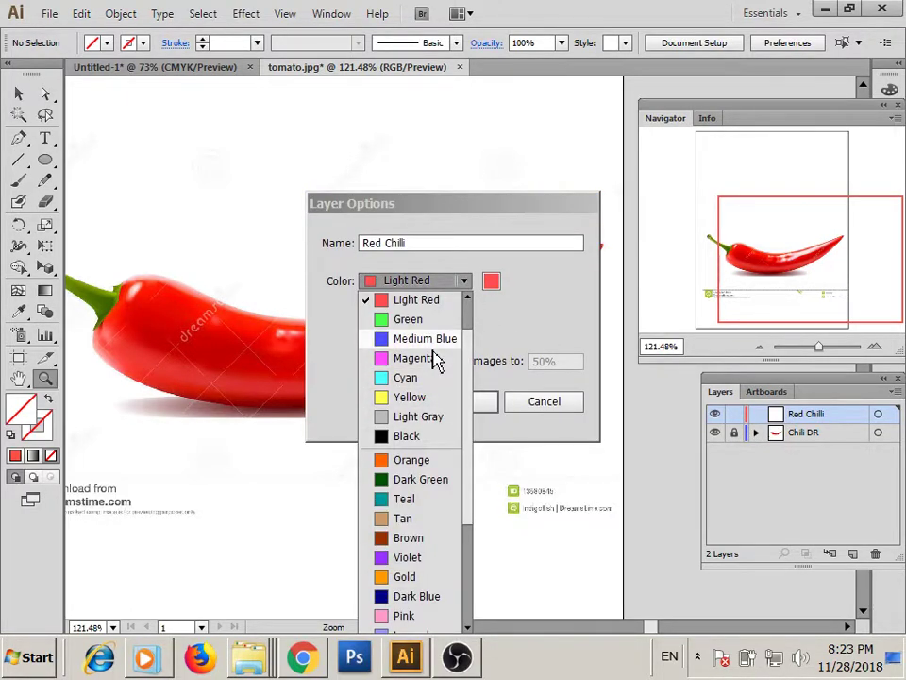
pyautogui.click(424, 338)
pyautogui.press('Return')
# Set the stroke weight to 0.75 pt.
pyautogui.click(257, 42)
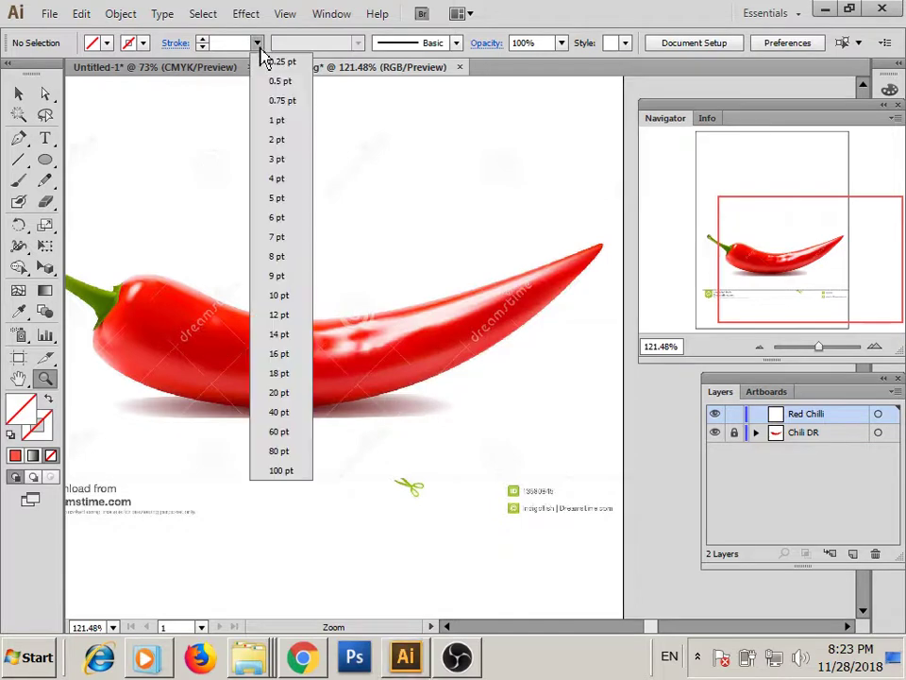
pyautogui.click(295, 101)
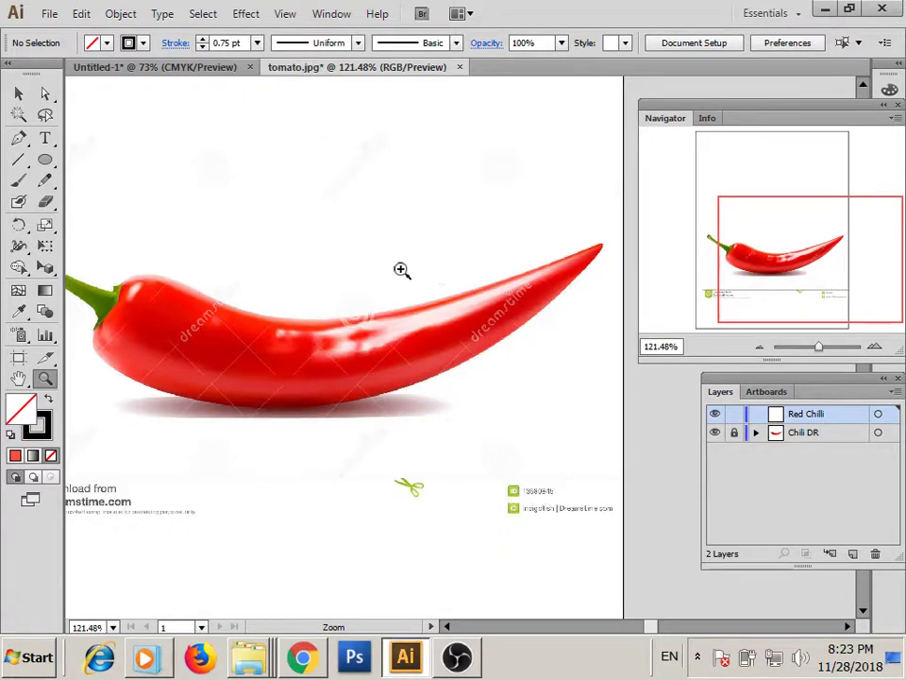
pyautogui.click(20, 142)
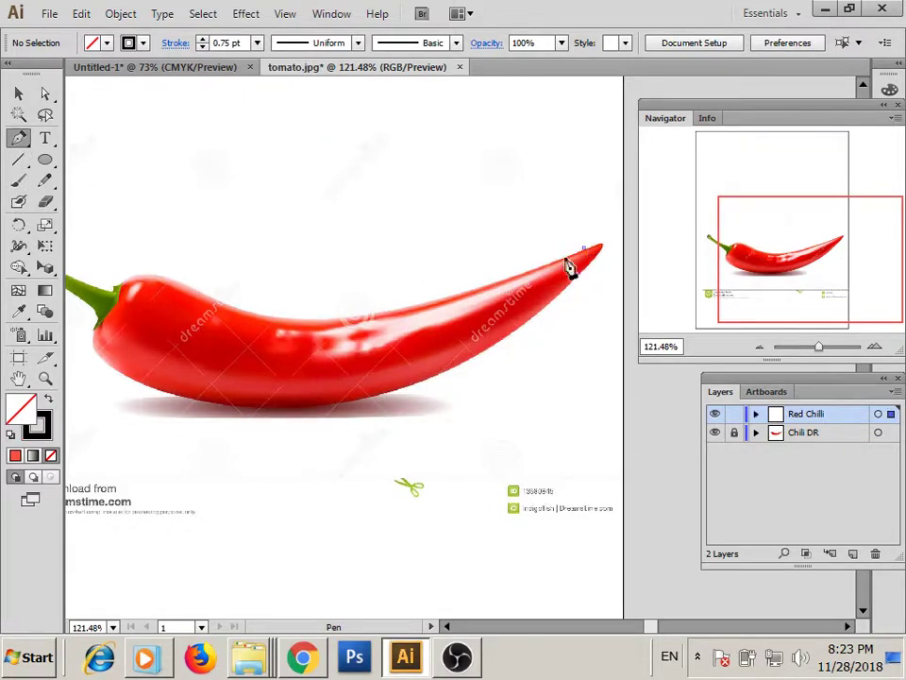
# Start the chilli outline with anchors from the tip along the upper edge.
pyautogui.click(585, 251)
pyautogui.click(367, 316)
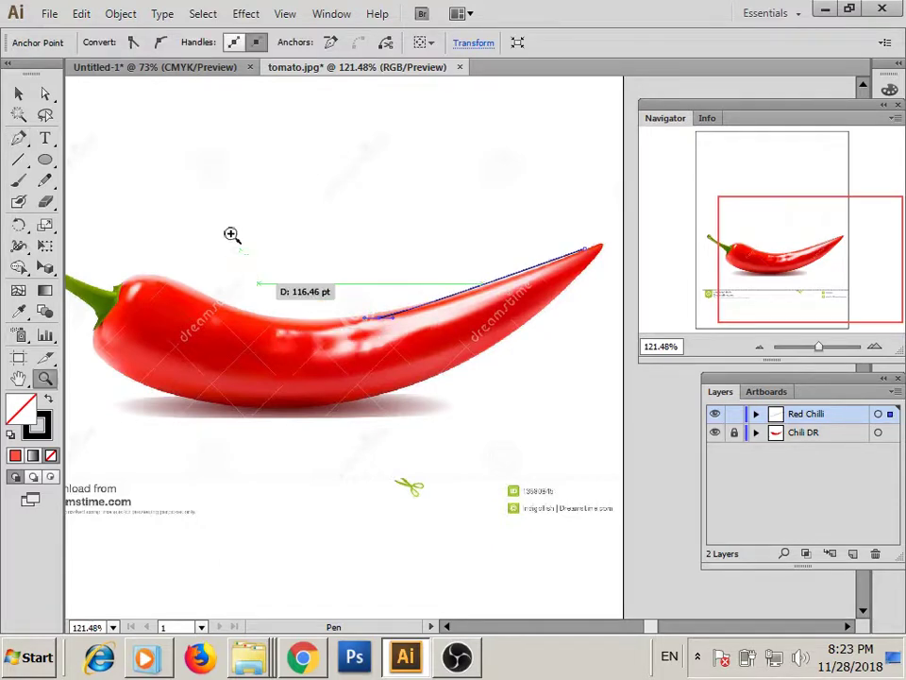
pyautogui.moveTo(145, 228); pyautogui.dragTo(467, 416)
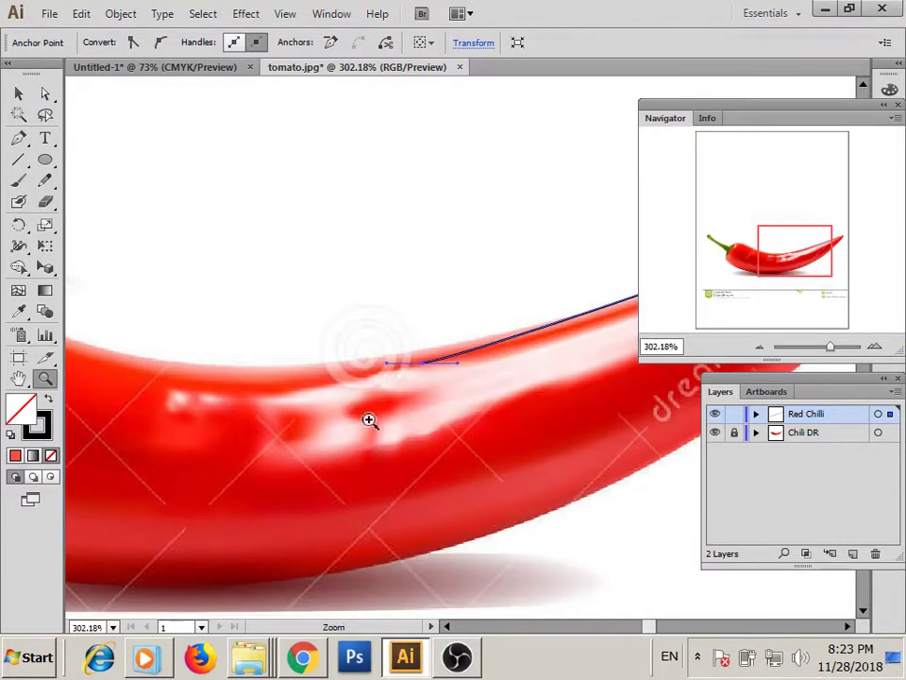
pyautogui.press('p')
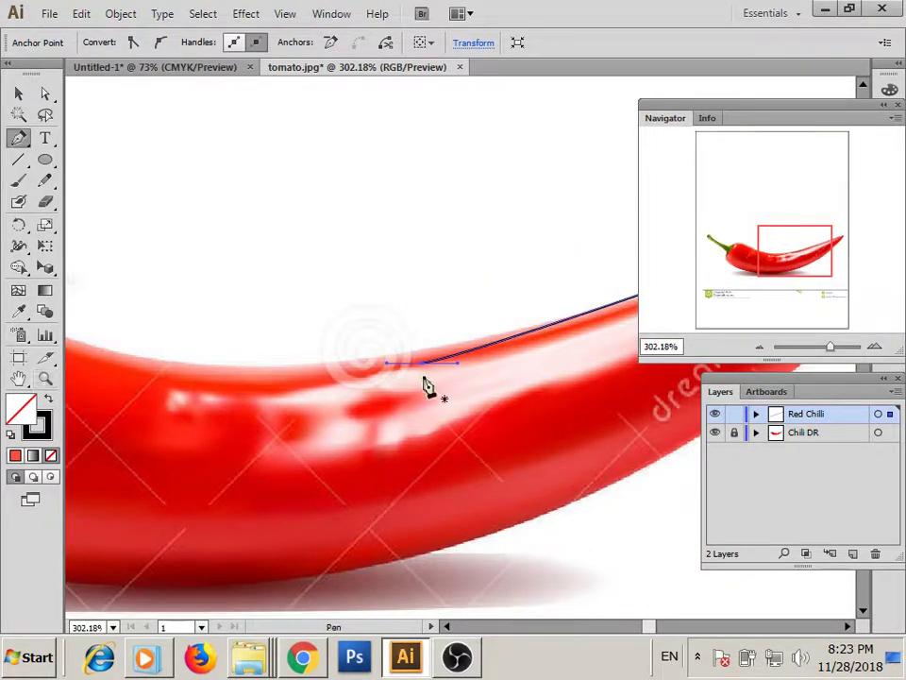
pyautogui.moveTo(430, 370); pyautogui.dragTo(571, 397)
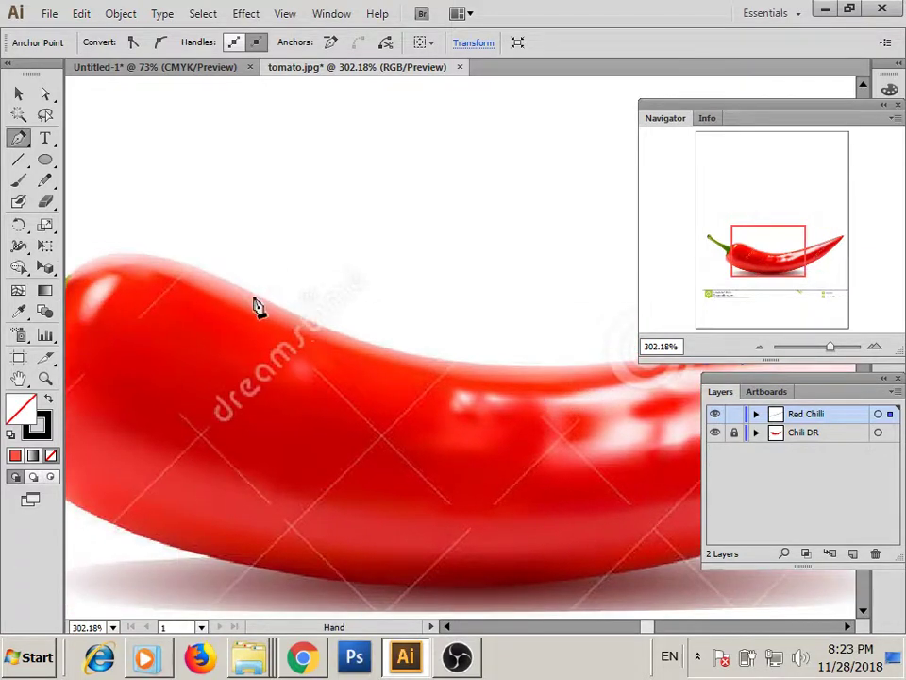
pyautogui.moveTo(252, 296)
pyautogui.mouseDown()
pyautogui.moveTo(162, 203)
pyautogui.moveTo(81, 195)
pyautogui.mouseUp()
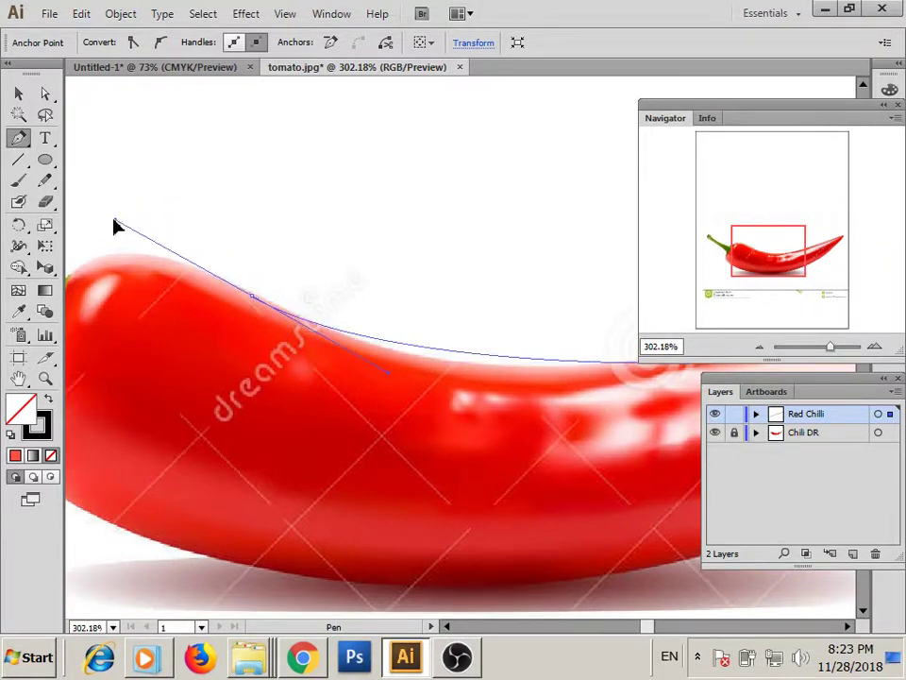
# Continue the curved path around the stem junction and bottom-left curve.
pyautogui.moveTo(153, 326); pyautogui.dragTo(347, 340)
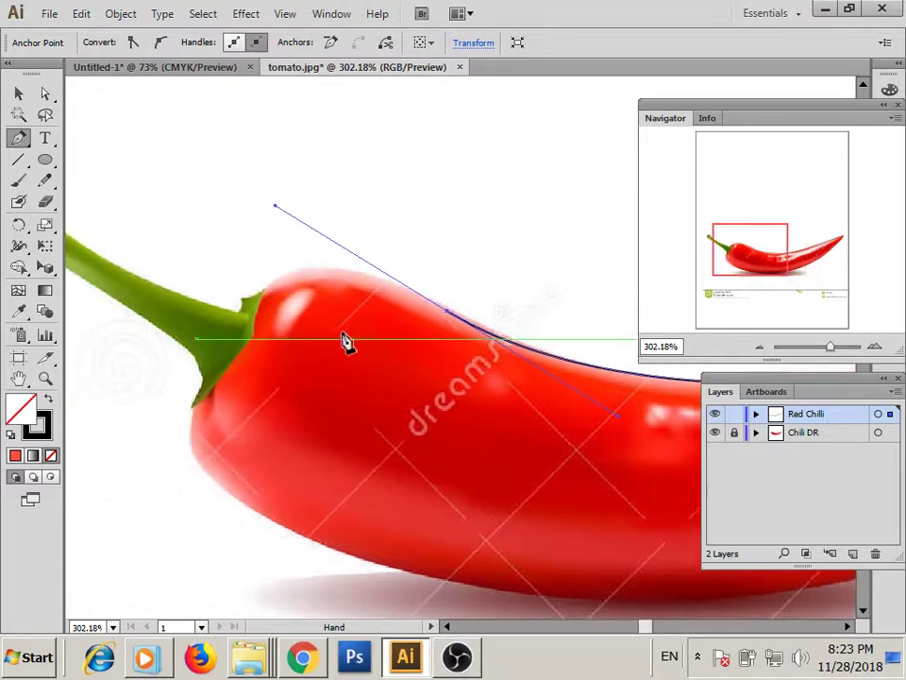
pyautogui.moveTo(249, 334)
pyautogui.mouseDown()
pyautogui.moveTo(247, 360)
pyautogui.moveTo(217, 400)
pyautogui.mouseUp()
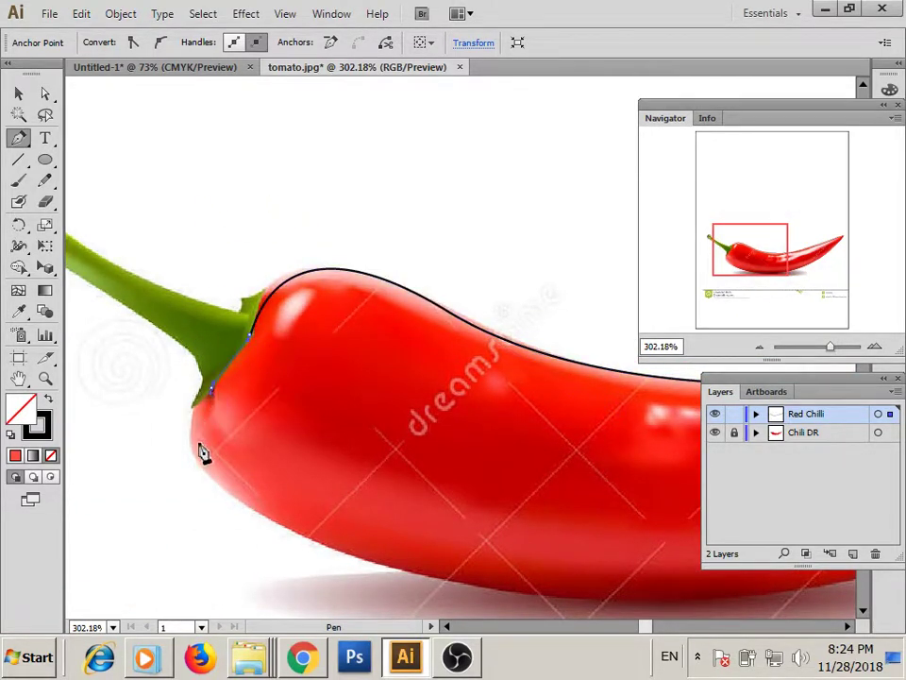
pyautogui.moveTo(249, 462)
pyautogui.mouseDown()
pyautogui.moveTo(232, 339)
pyautogui.moveTo(319, 432)
pyautogui.mouseUp()
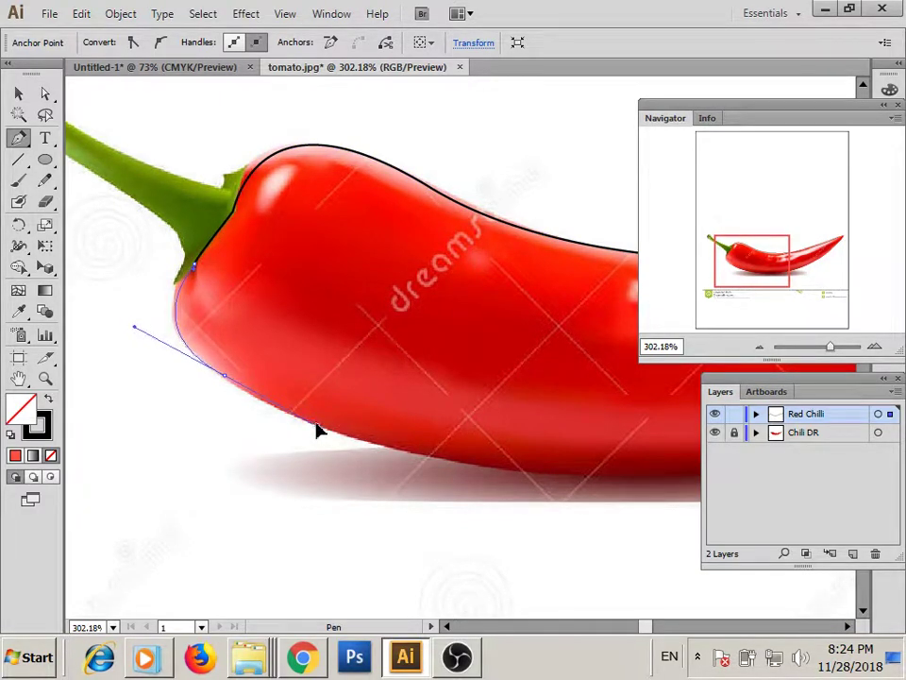
pyautogui.moveTo(317, 429); pyautogui.dragTo(384, 453)
pyautogui.moveTo(620, 503); pyautogui.dragTo(336, 381)
pyautogui.moveTo(422, 346)
pyautogui.mouseDown()
pyautogui.moveTo(668, 335)
pyautogui.moveTo(553, 382)
pyautogui.moveTo(382, 427)
pyautogui.mouseUp()
# Trace the underside back toward the tip and close the outline there.
pyautogui.moveTo(497, 295)
pyautogui.mouseDown()
pyautogui.moveTo(517, 288)
pyautogui.moveTo(558, 212)
pyautogui.mouseUp()
pyautogui.moveTo(597, 294)
pyautogui.mouseDown()
pyautogui.moveTo(412, 533)
pyautogui.moveTo(386, 524)
pyautogui.mouseUp()
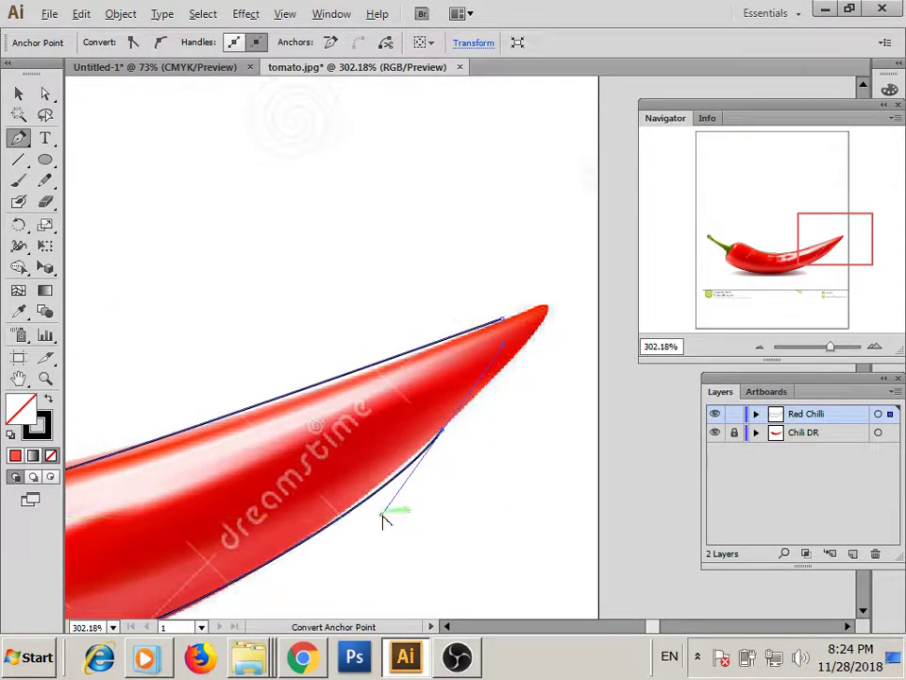
pyautogui.moveTo(382, 513)
pyautogui.mouseDown()
pyautogui.moveTo(400, 508)
pyautogui.moveTo(251, 532)
pyautogui.mouseUp()
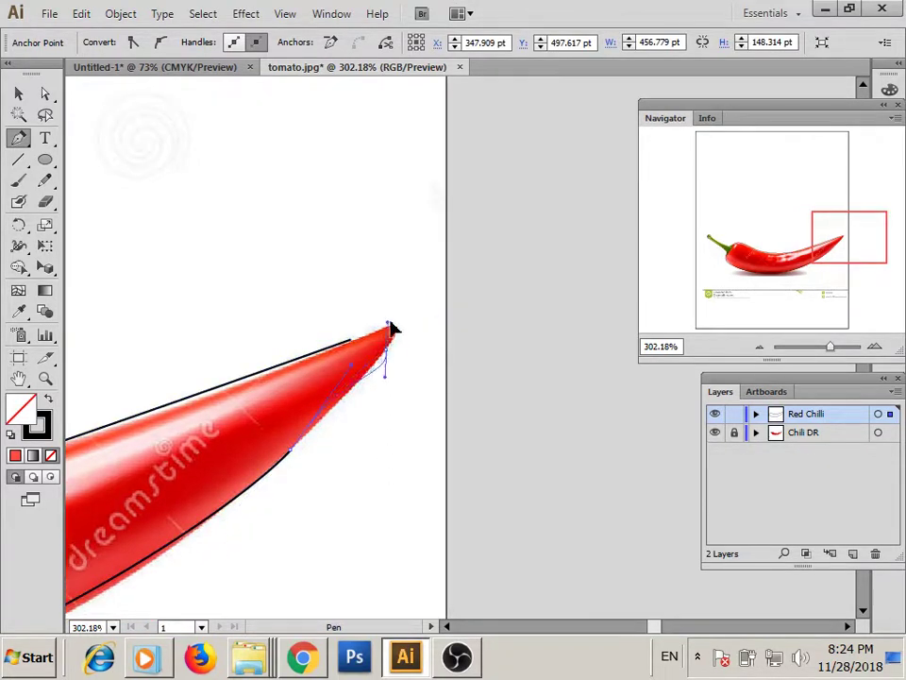
pyautogui.hotkey('ctrl', 'z')
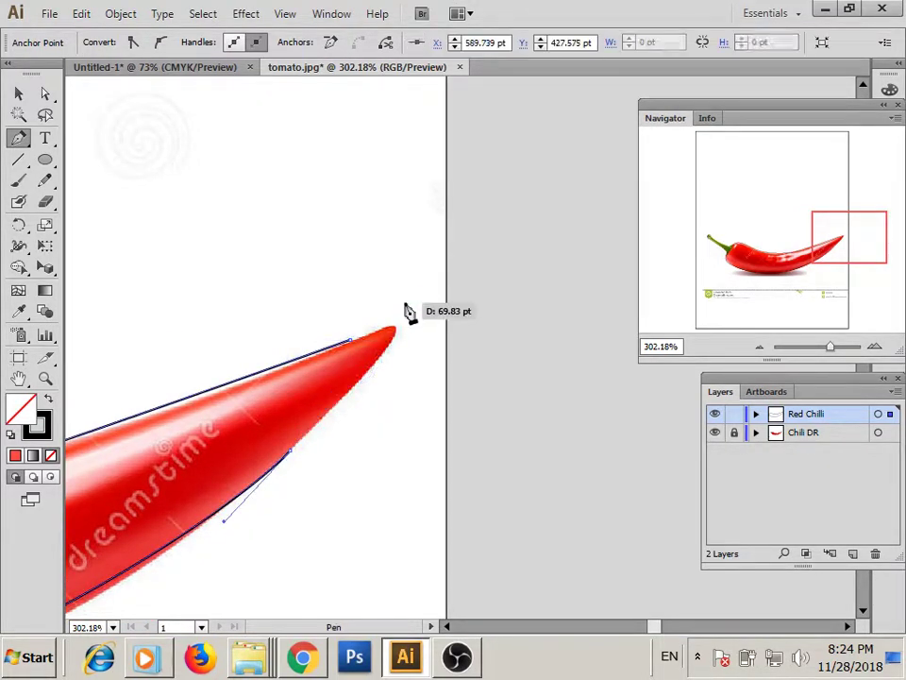
pyautogui.moveTo(393, 332)
pyautogui.mouseDown()
pyautogui.moveTo(384, 363)
pyautogui.moveTo(355, 347)
pyautogui.mouseUp()
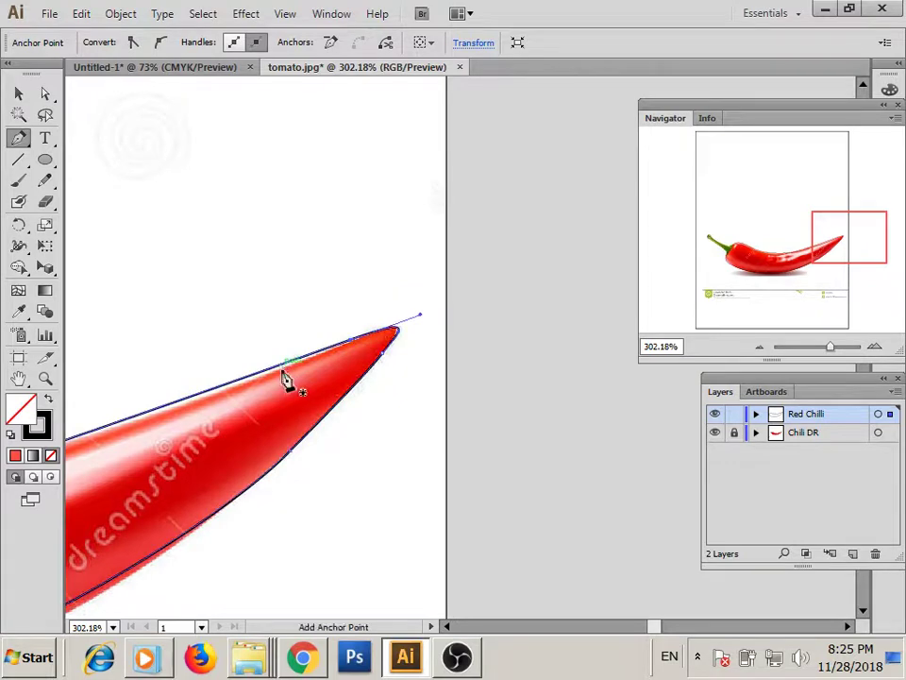
# Select the outline's bottom anchor with Direct Selection to adjust its curve.
pyautogui.moveTo(225, 485); pyautogui.dragTo(485, 500)
pyautogui.press('a')
pyautogui.click(198, 463)
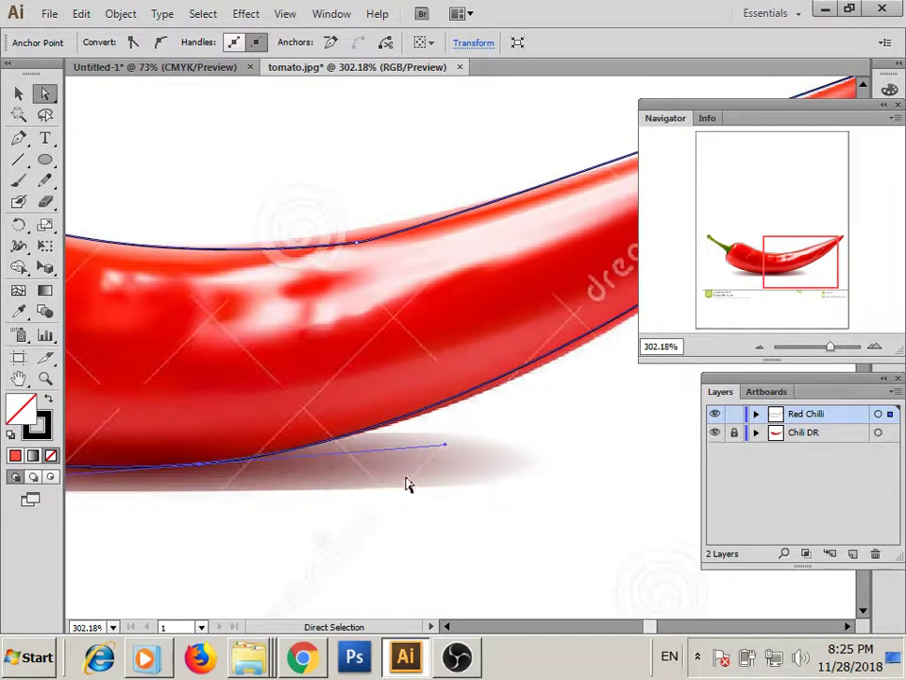
# Reshape the bottom and lower-left curves to follow the chili's edge near the stem.
pyautogui.moveTo(445, 448); pyautogui.dragTo(450, 454)
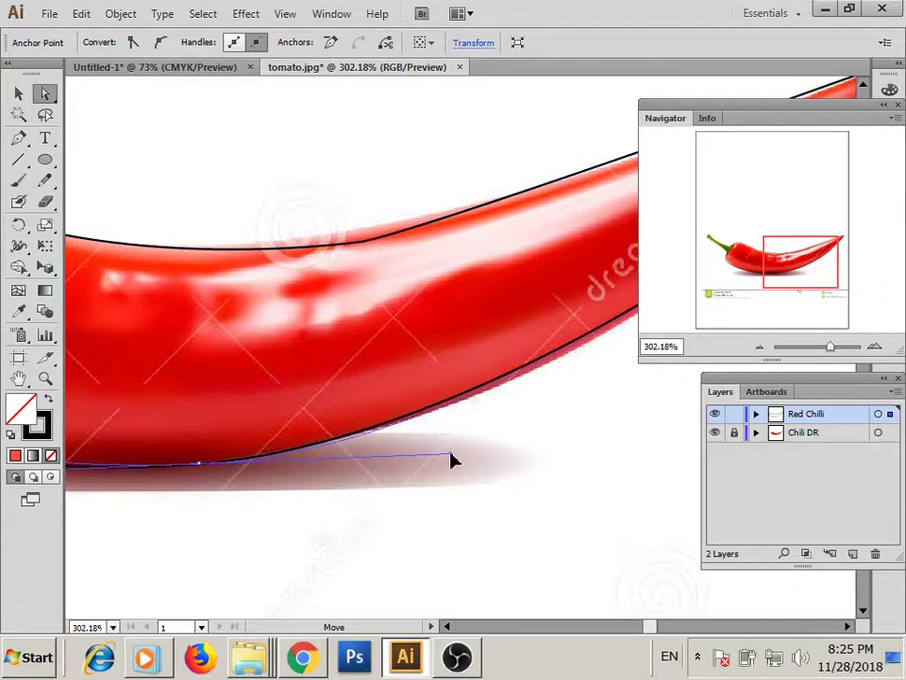
pyautogui.moveTo(95, 538); pyautogui.dragTo(374, 505)
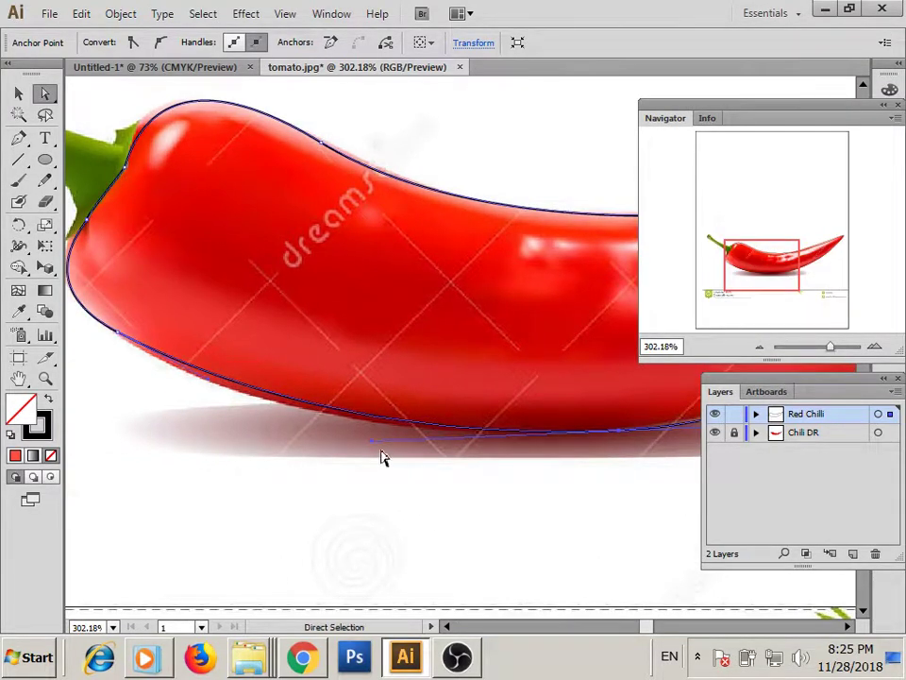
pyautogui.moveTo(371, 440); pyautogui.dragTo(373, 453)
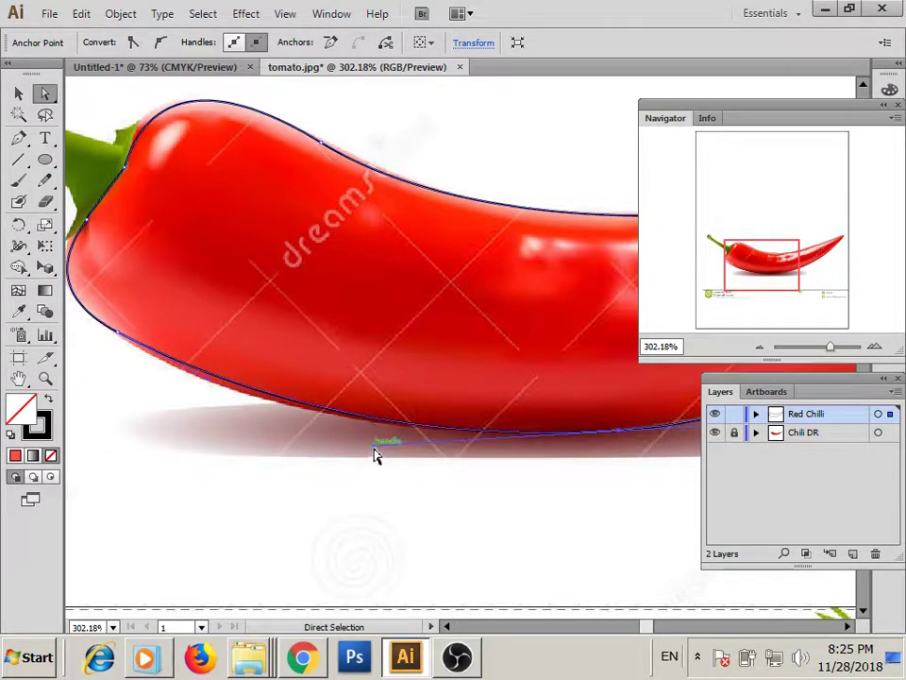
pyautogui.moveTo(170, 345); pyautogui.dragTo(365, 466)
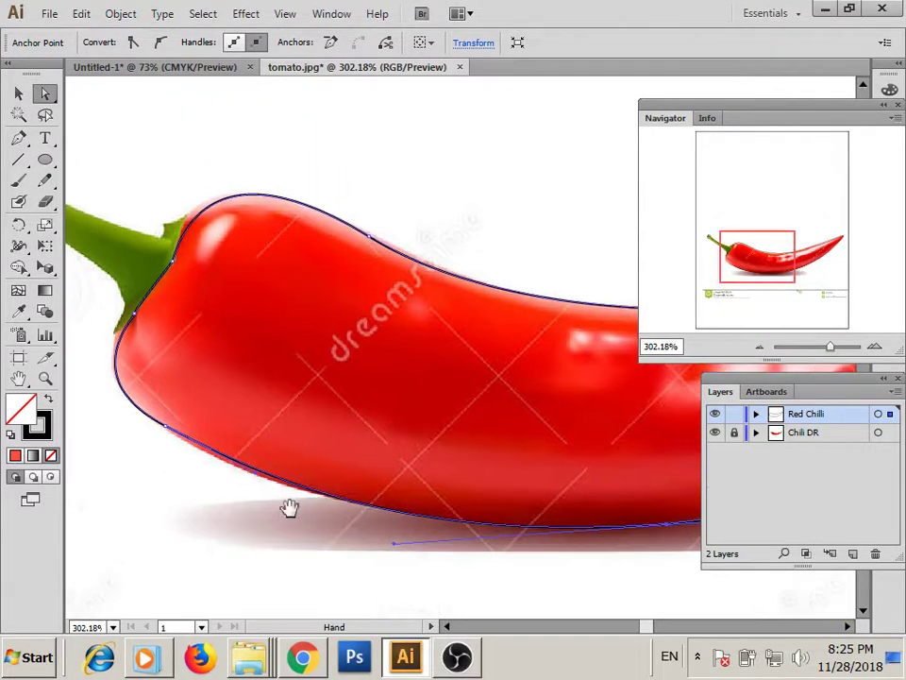
pyautogui.moveTo(291, 375); pyautogui.dragTo(283, 358)
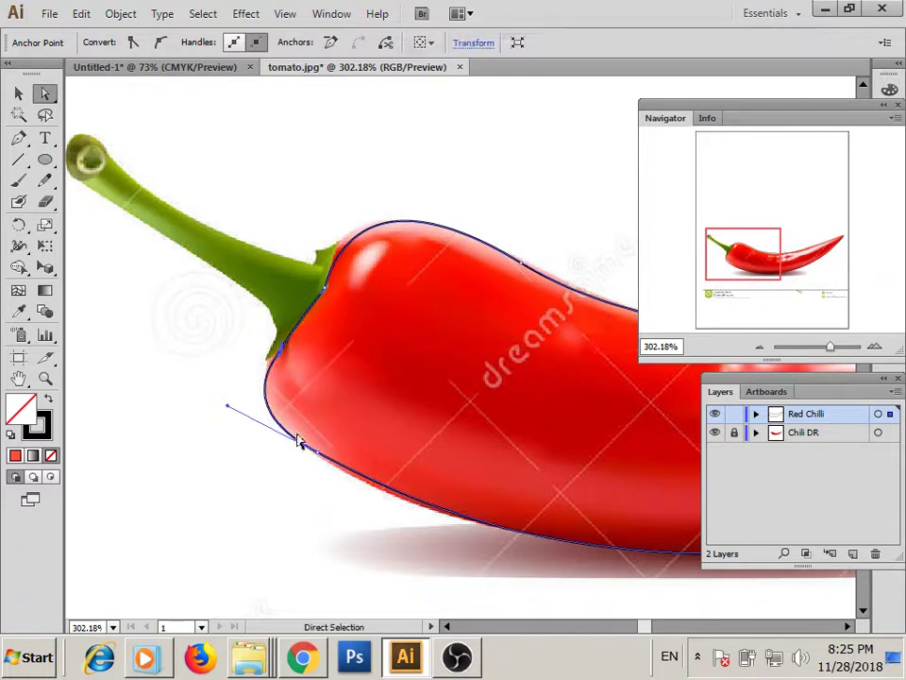
pyautogui.moveTo(299, 439)
pyautogui.mouseDown()
pyautogui.moveTo(253, 377)
pyautogui.moveTo(259, 441)
pyautogui.mouseUp()
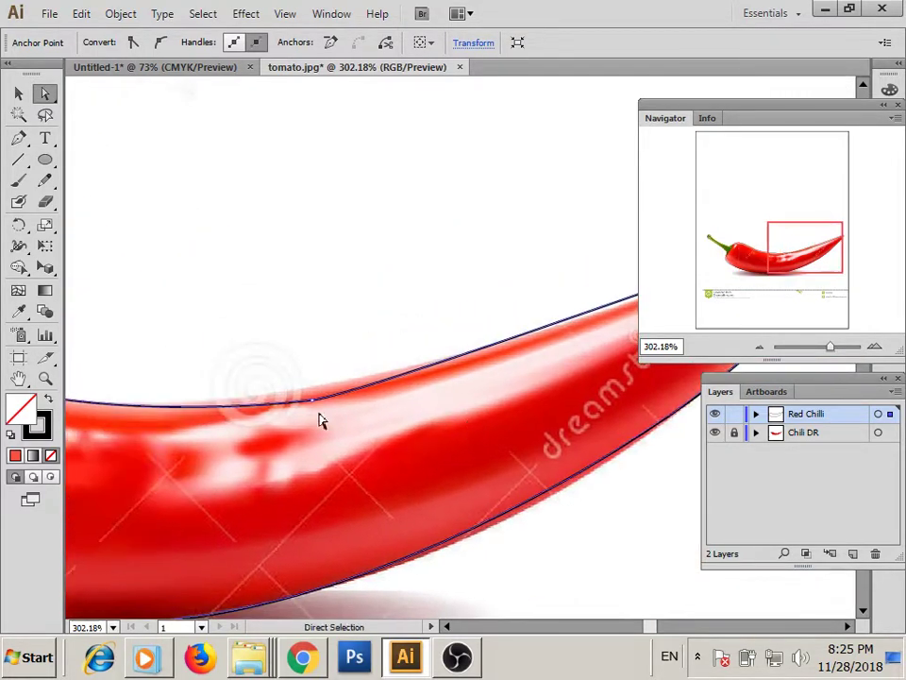
# Bend the lower curve near the tip to match the chili's underside.
pyautogui.moveTo(313, 402)
pyautogui.mouseDown()
pyautogui.moveTo(152, 464)
pyautogui.moveTo(272, 445)
pyautogui.mouseUp()
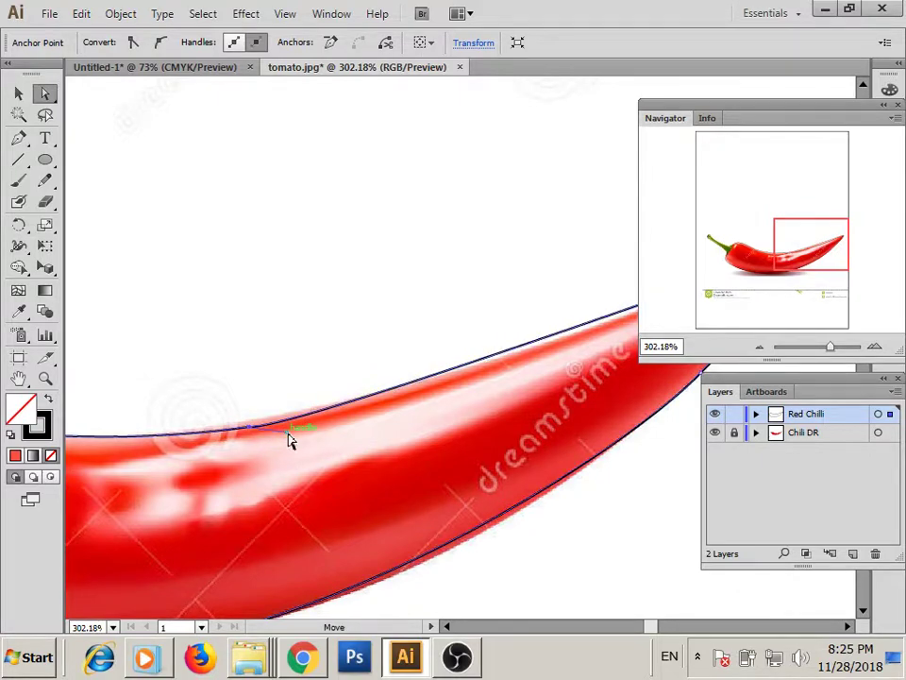
pyautogui.moveTo(495, 406)
pyautogui.mouseDown()
pyautogui.moveTo(312, 455)
pyautogui.moveTo(338, 458)
pyautogui.moveTo(306, 429)
pyautogui.moveTo(194, 450)
pyautogui.mouseUp()
pyautogui.click(532, 288)
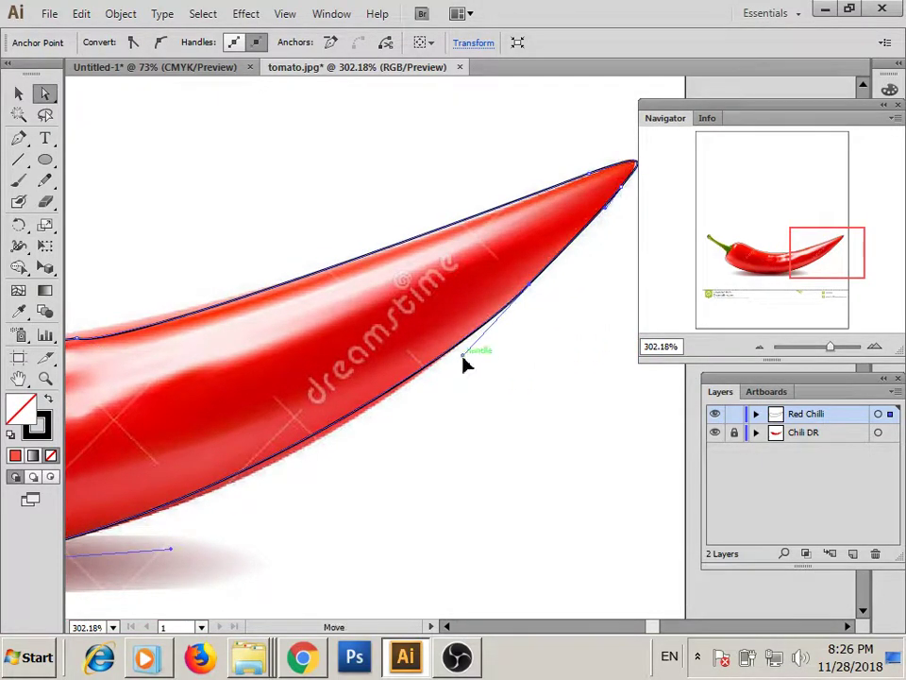
pyautogui.moveTo(462, 357)
pyautogui.mouseDown()
pyautogui.moveTo(476, 356)
pyautogui.moveTo(461, 374)
pyautogui.moveTo(477, 357)
pyautogui.mouseUp()
# Deselect the finished outline and zoom out to see the whole chili.
pyautogui.press('v')
pyautogui.click(180, 162)
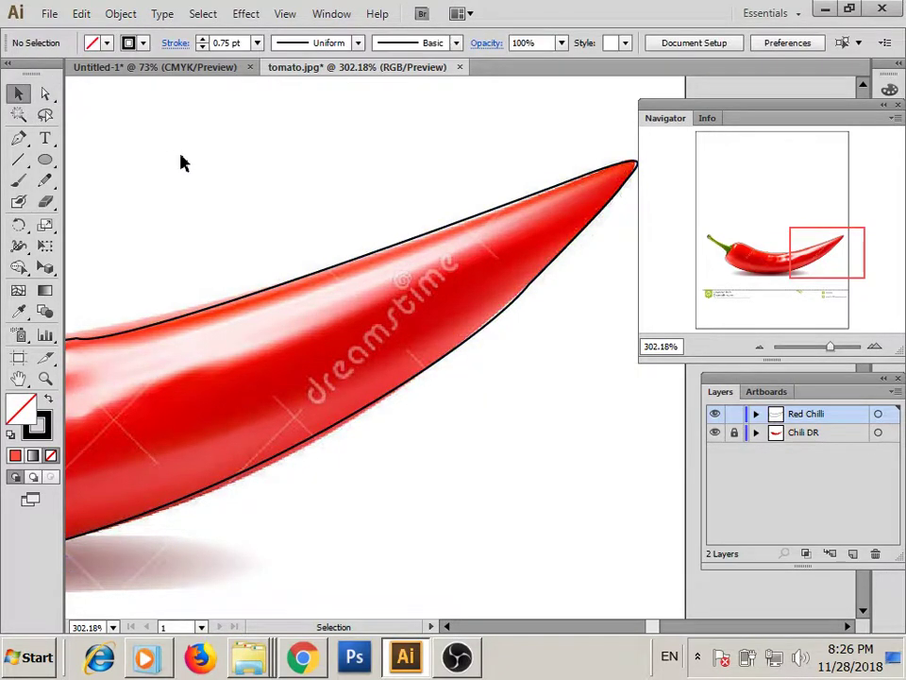
pyautogui.press('z')
pyautogui.keyDown('alt'); pyautogui.click(265, 204); pyautogui.keyUp('alt')
pyautogui.keyDown('alt'); pyautogui.click(318, 254); pyautogui.keyUp('alt')
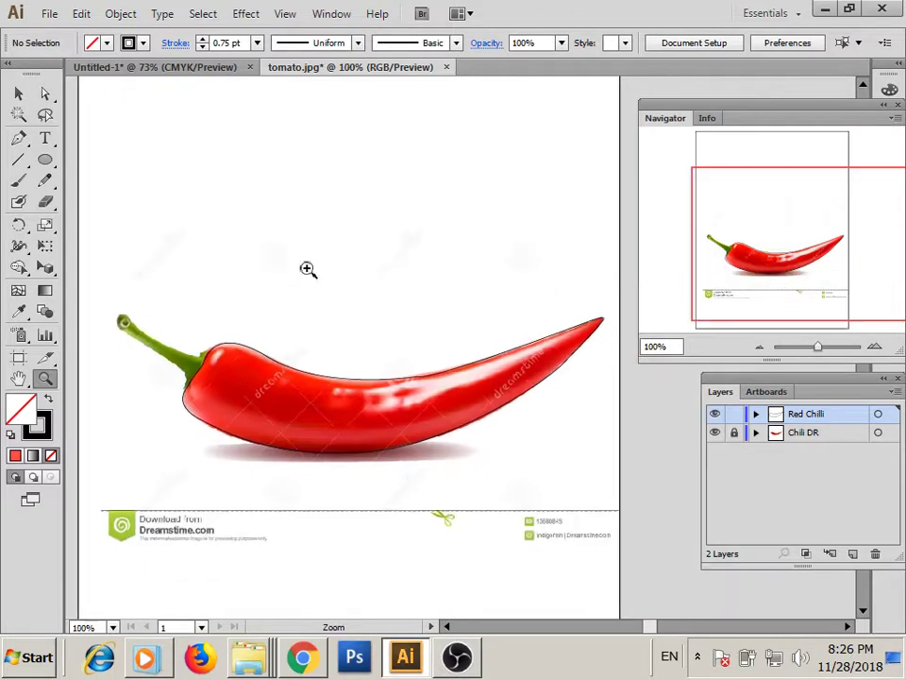
# Convert the chili outline into a gradient mesh and switch to Outline view.
pyautogui.click(44, 93)
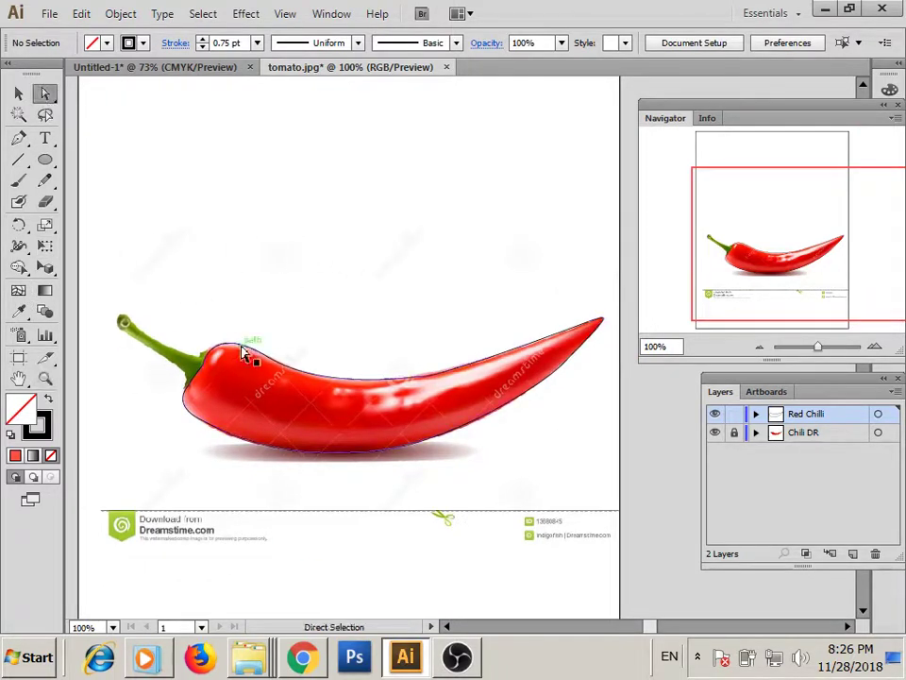
pyautogui.click(245, 345)
pyautogui.click(18, 293)
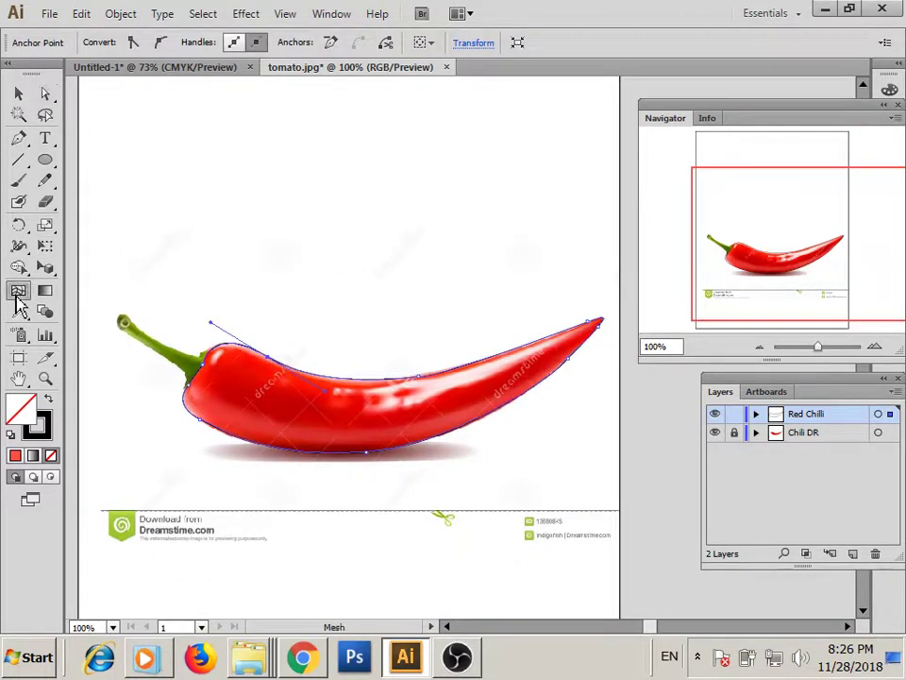
pyautogui.click(216, 352)
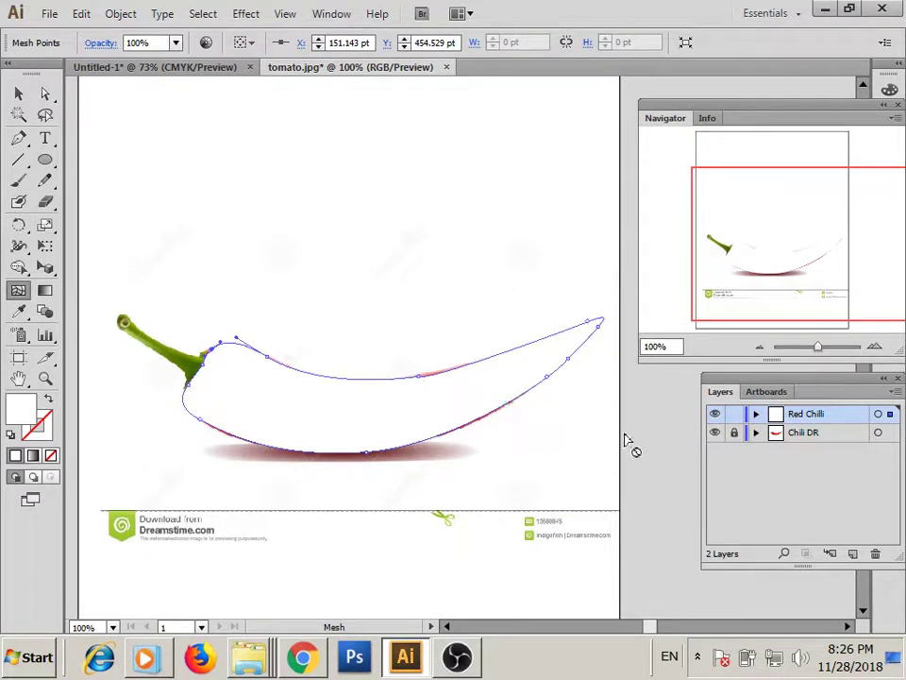
pyautogui.hotkey('ctrl', 'y')
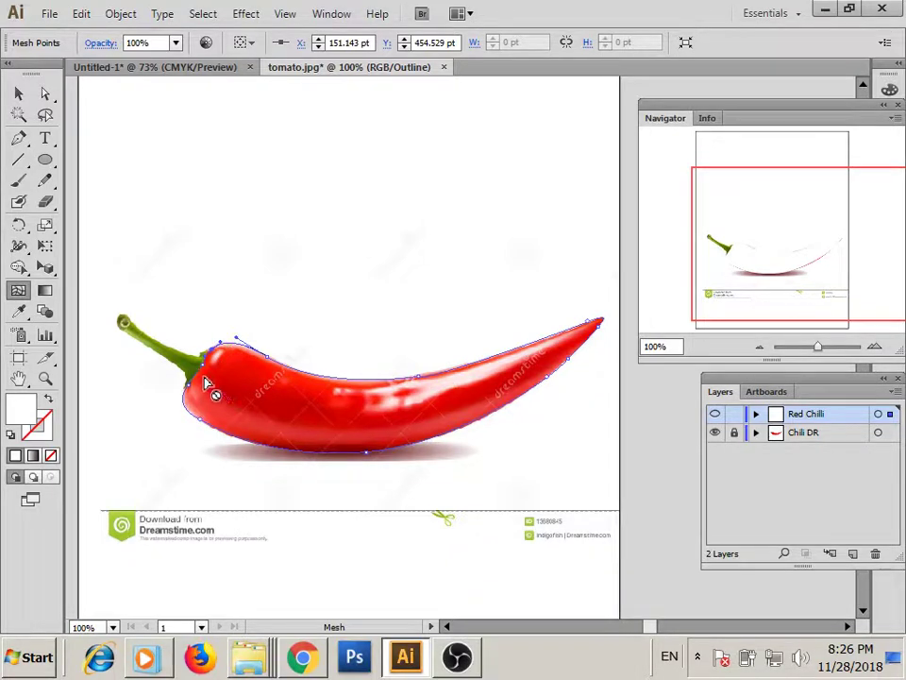
# Add four mesh lines near the chili's upper-left stem end.
pyautogui.click(204, 372)
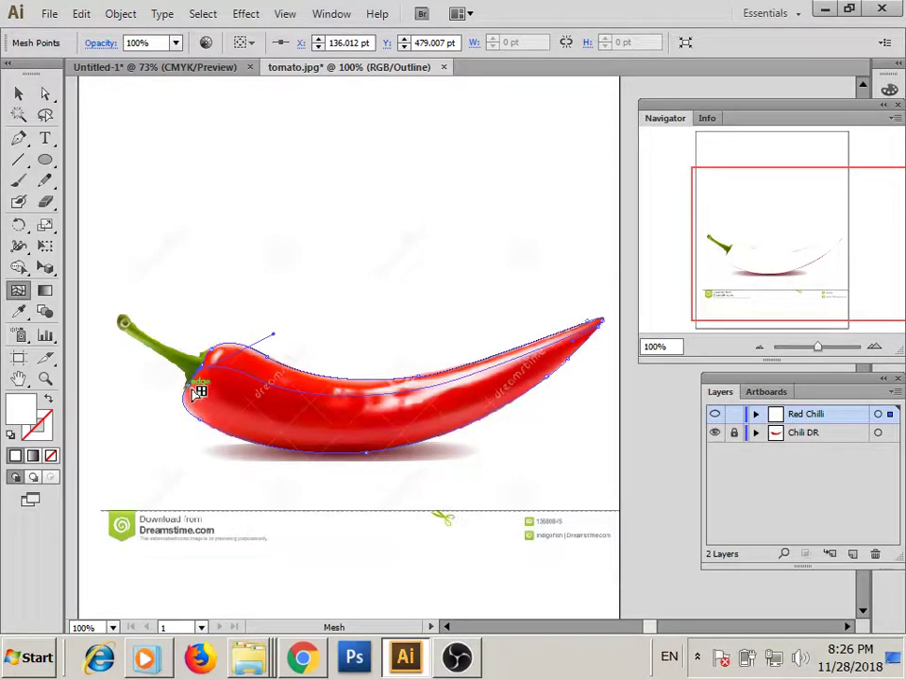
pyautogui.click(192, 392)
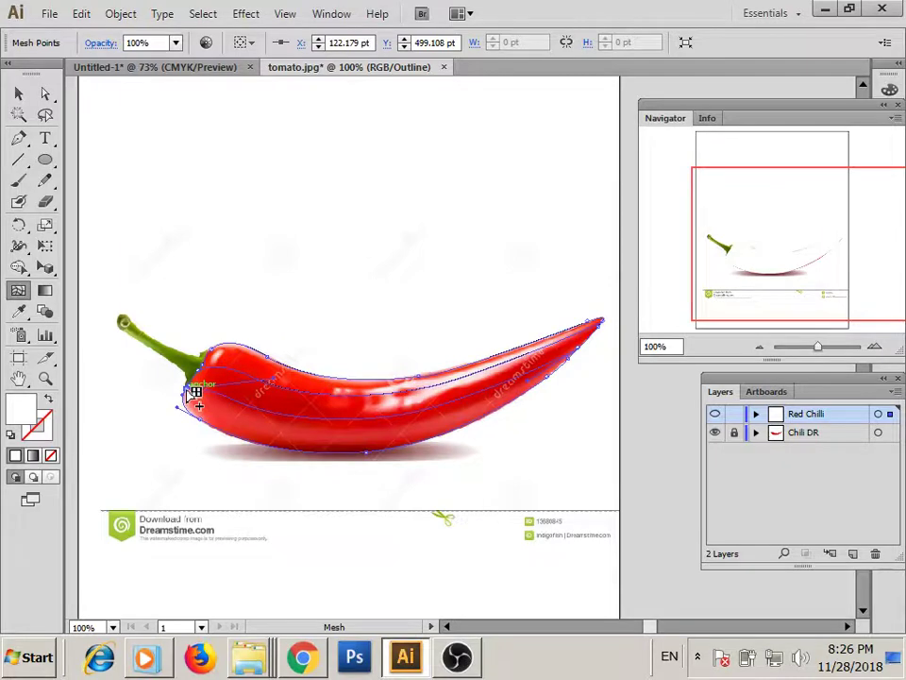
pyautogui.click(189, 401)
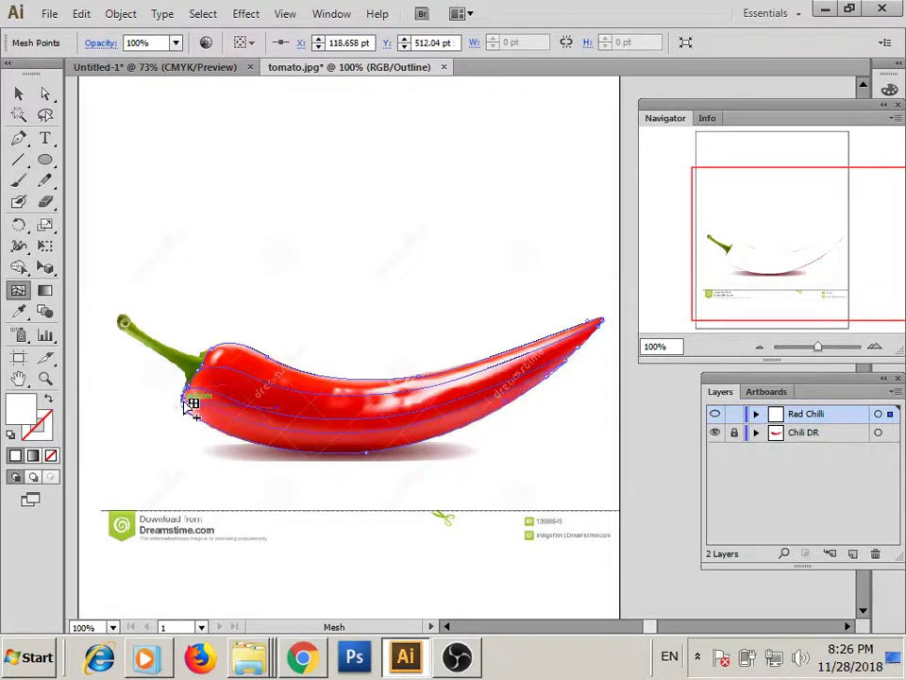
pyautogui.click(216, 360)
pyautogui.click(212, 363)
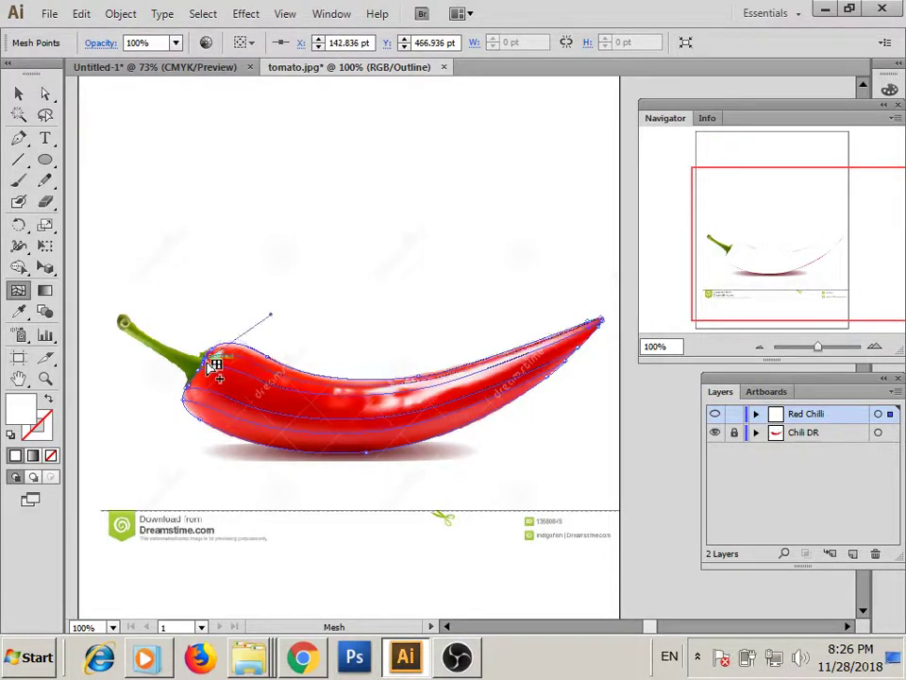
# Zoom in on the chili's left half and select a mesh point on its top edge.
pyautogui.press('z')
pyautogui.moveTo(140, 278); pyautogui.dragTo(356, 459)
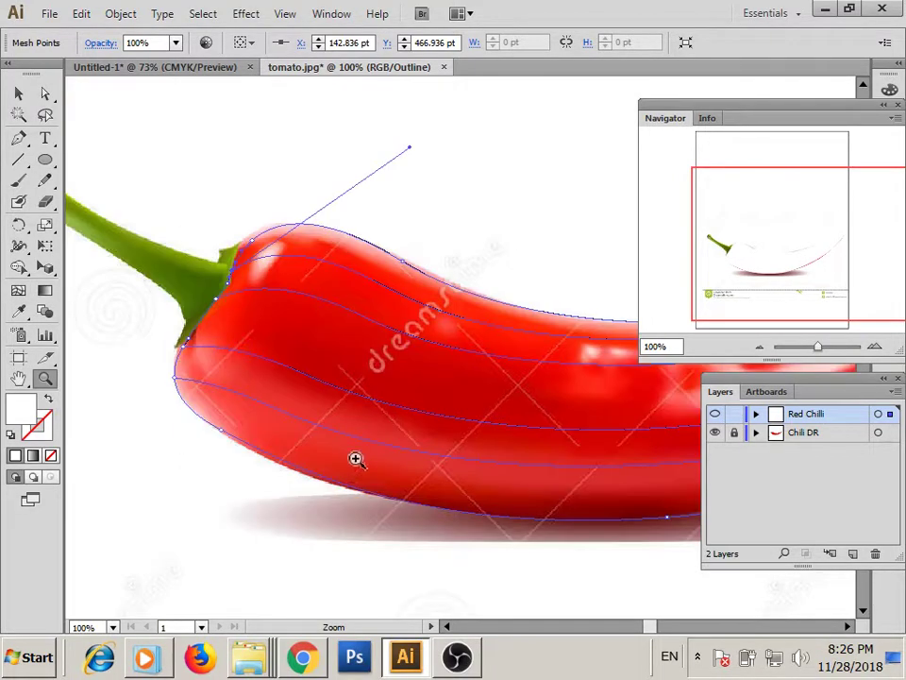
pyautogui.click(17, 290)
pyautogui.click(360, 256)
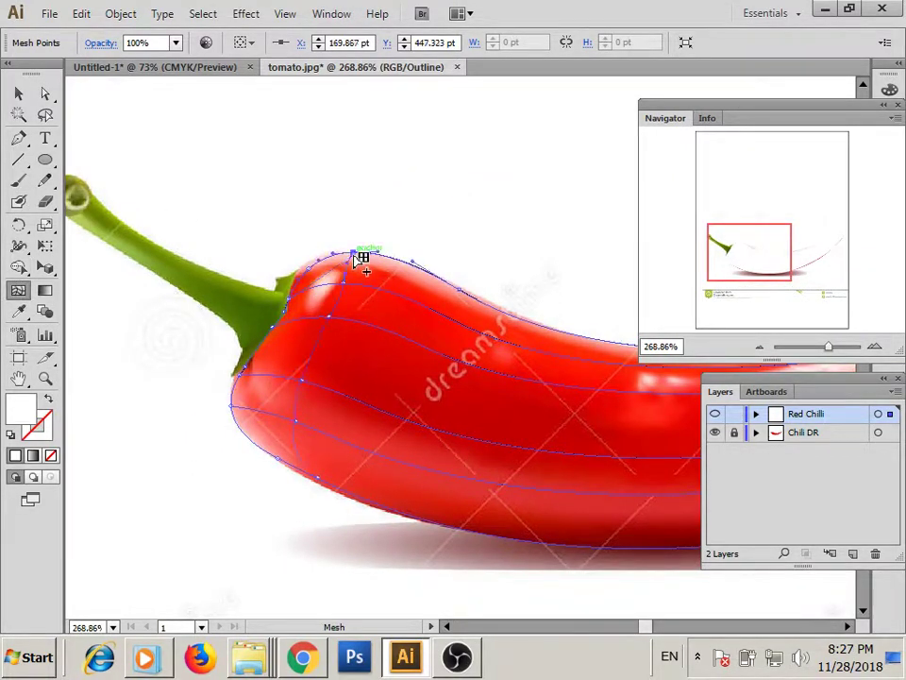
pyautogui.moveTo(527, 370); pyautogui.dragTo(226, 391)
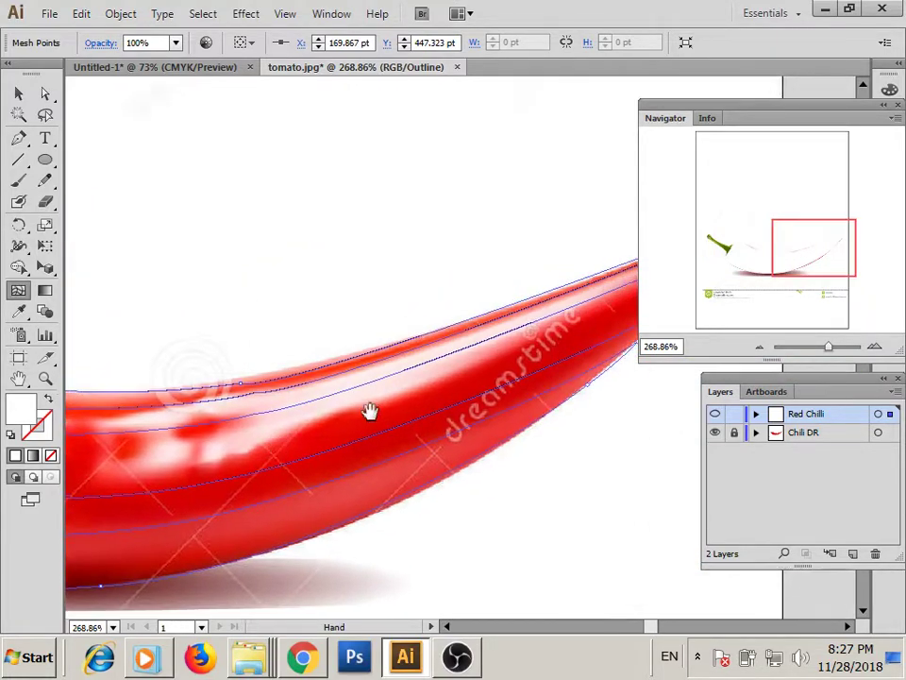
pyautogui.moveTo(370, 413)
pyautogui.mouseDown()
pyautogui.moveTo(226, 457)
pyautogui.moveTo(562, 412)
pyautogui.mouseUp()
pyautogui.moveTo(350, 437); pyautogui.dragTo(395, 437)
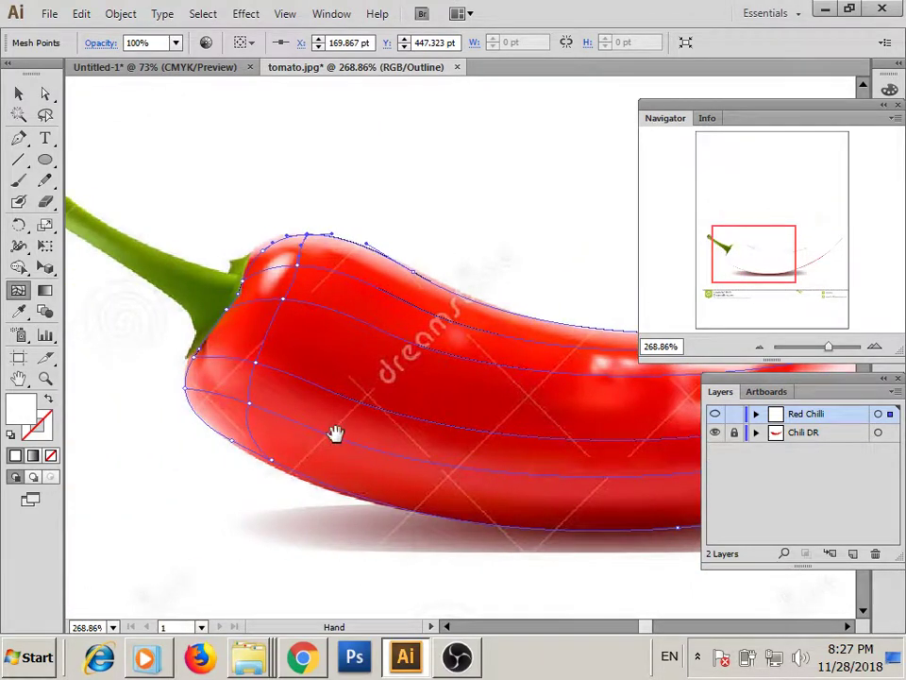
pyautogui.moveTo(187, 417); pyautogui.dragTo(203, 512)
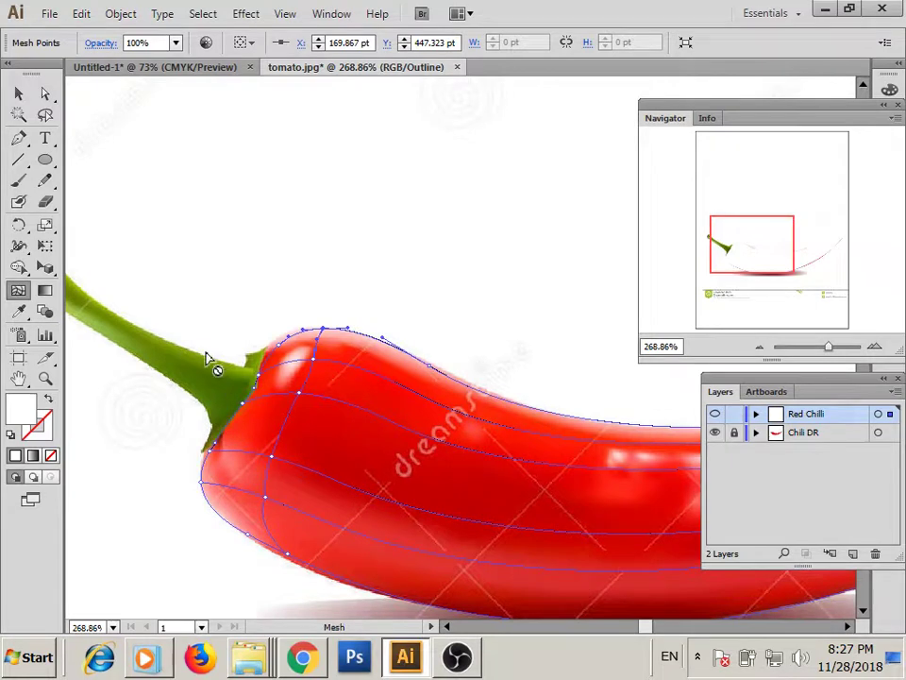
# Move the top mesh anchor so the lengthwise mesh lines follow the chili's contour.
pyautogui.click(45, 93)
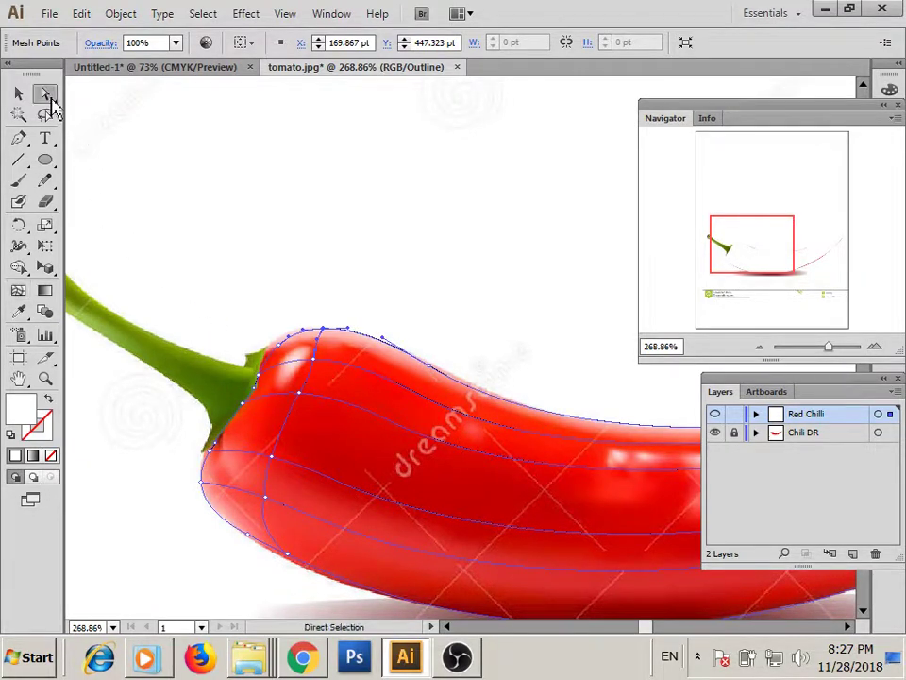
pyautogui.moveTo(315, 366)
pyautogui.mouseDown()
pyautogui.moveTo(284, 368)
pyautogui.moveTo(272, 456)
pyautogui.moveTo(239, 463)
pyautogui.moveTo(264, 510)
pyautogui.moveTo(242, 495)
pyautogui.moveTo(253, 494)
pyautogui.mouseUp()
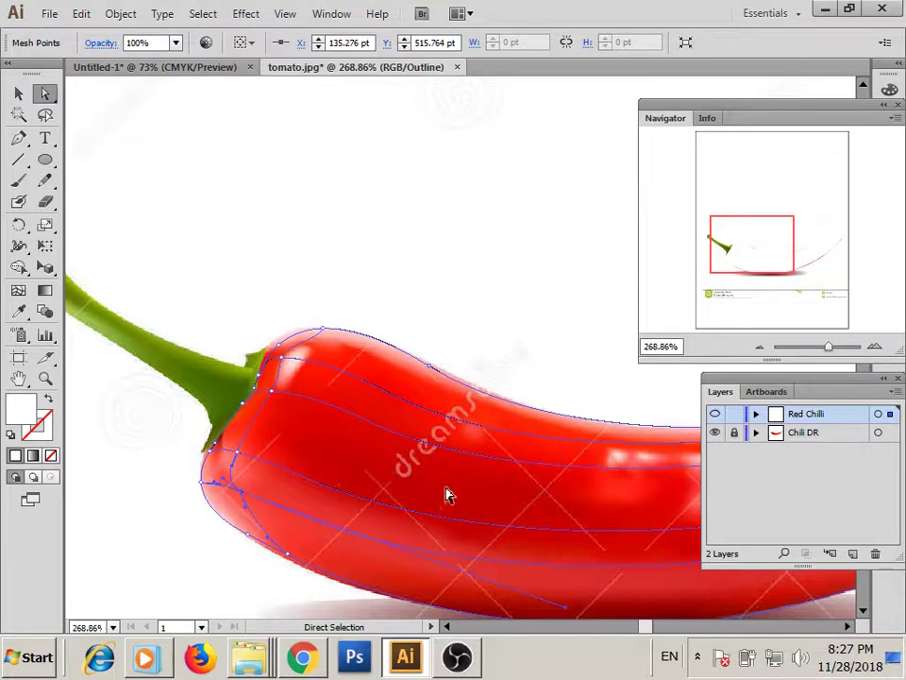
pyautogui.moveTo(447, 495)
pyautogui.mouseDown()
pyautogui.moveTo(418, 487)
pyautogui.moveTo(455, 506)
pyautogui.moveTo(413, 512)
pyautogui.moveTo(336, 487)
pyautogui.moveTo(228, 386)
pyautogui.mouseUp()
pyautogui.click(188, 522)
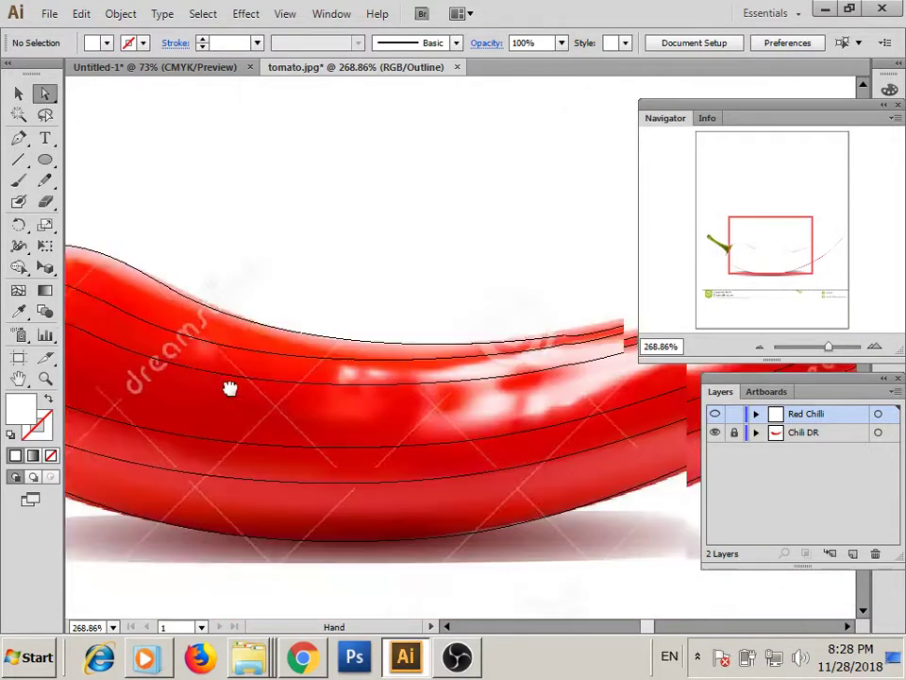
pyautogui.moveTo(336, 448)
pyautogui.mouseDown()
pyautogui.moveTo(338, 501)
pyautogui.moveTo(420, 514)
pyautogui.moveTo(249, 520)
pyautogui.moveTo(336, 490)
pyautogui.moveTo(237, 485)
pyautogui.moveTo(289, 433)
pyautogui.mouseUp()
pyautogui.click(343, 462)
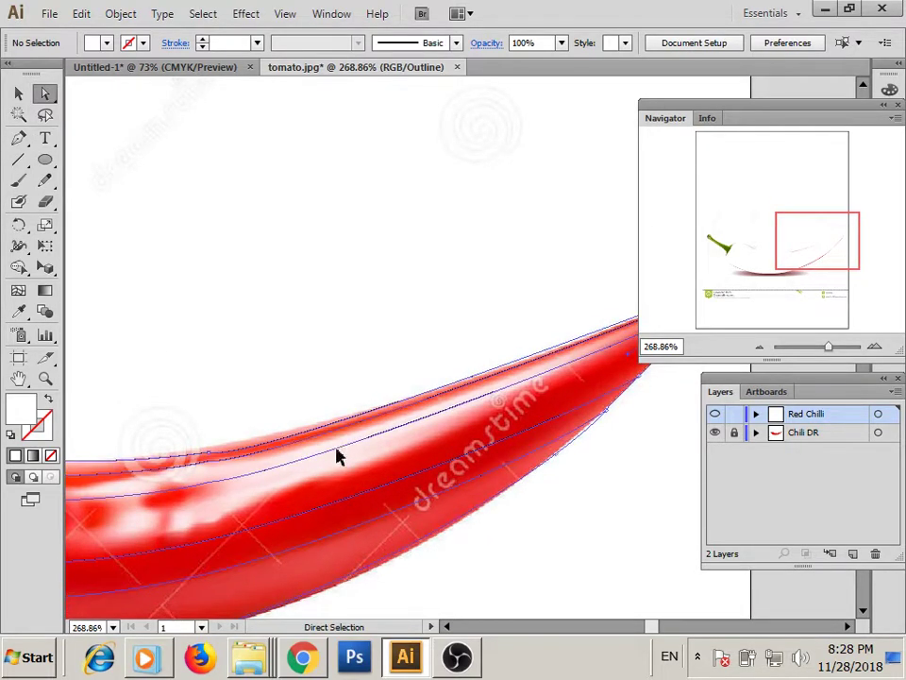
pyautogui.moveTo(309, 478)
pyautogui.mouseDown()
pyautogui.moveTo(343, 461)
pyautogui.moveTo(326, 472)
pyautogui.moveTo(360, 469)
pyautogui.mouseUp()
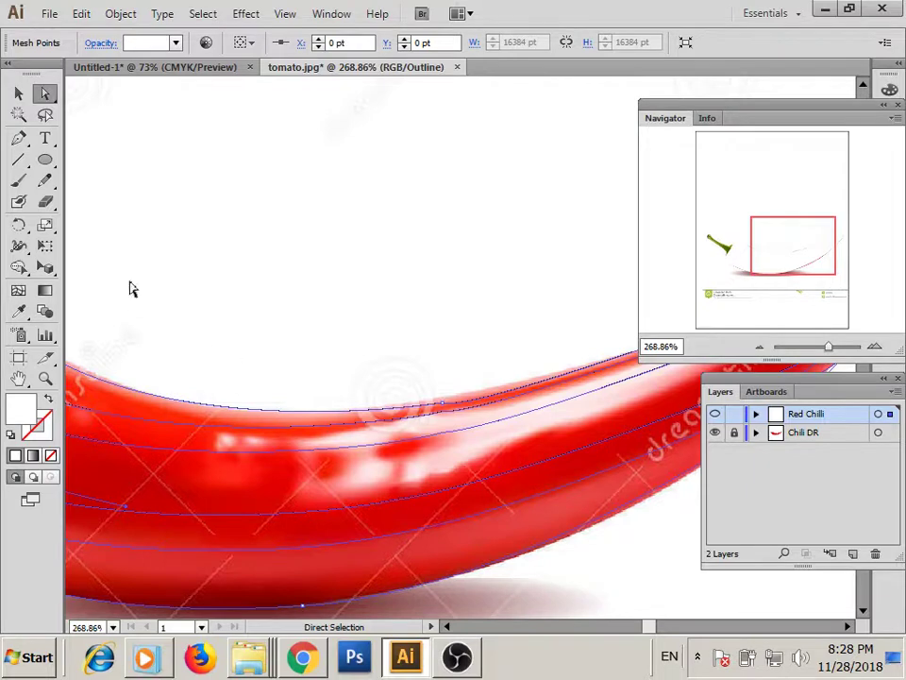
# Add a crosswise mesh line across the chili's middle, deleting a misplaced one.
pyautogui.click(18, 290)
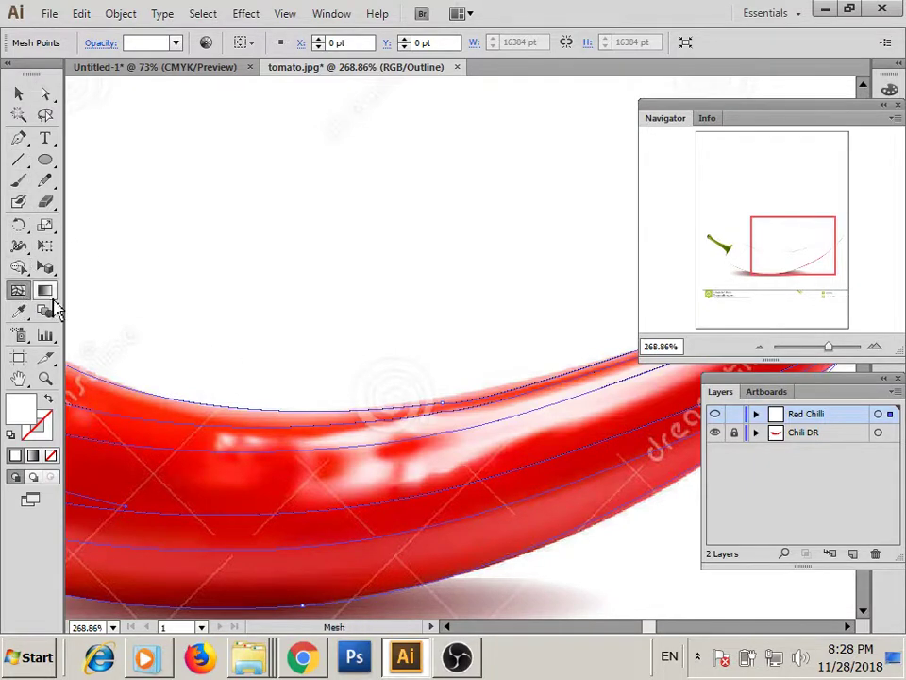
pyautogui.click(387, 420)
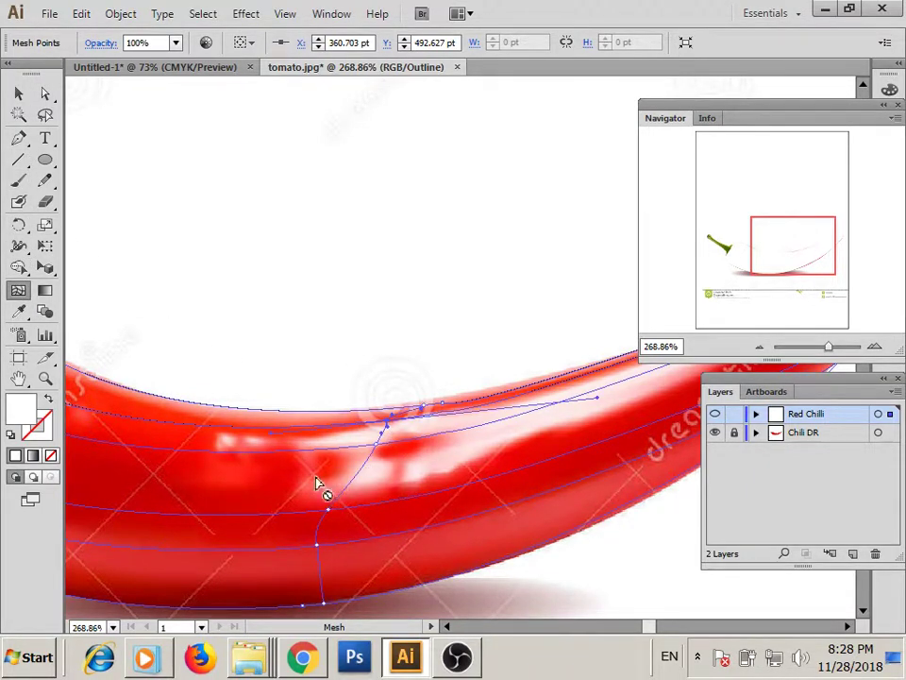
pyautogui.moveTo(316, 483)
pyautogui.mouseDown()
pyautogui.moveTo(232, 494)
pyautogui.moveTo(404, 469)
pyautogui.moveTo(375, 488)
pyautogui.mouseUp()
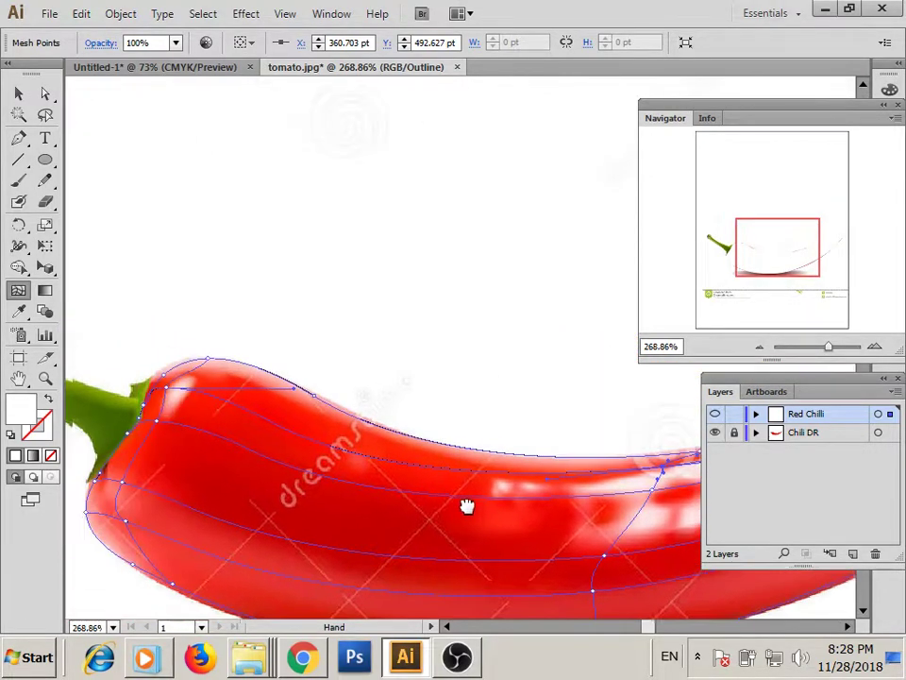
pyautogui.moveTo(499, 453); pyautogui.dragTo(388, 460)
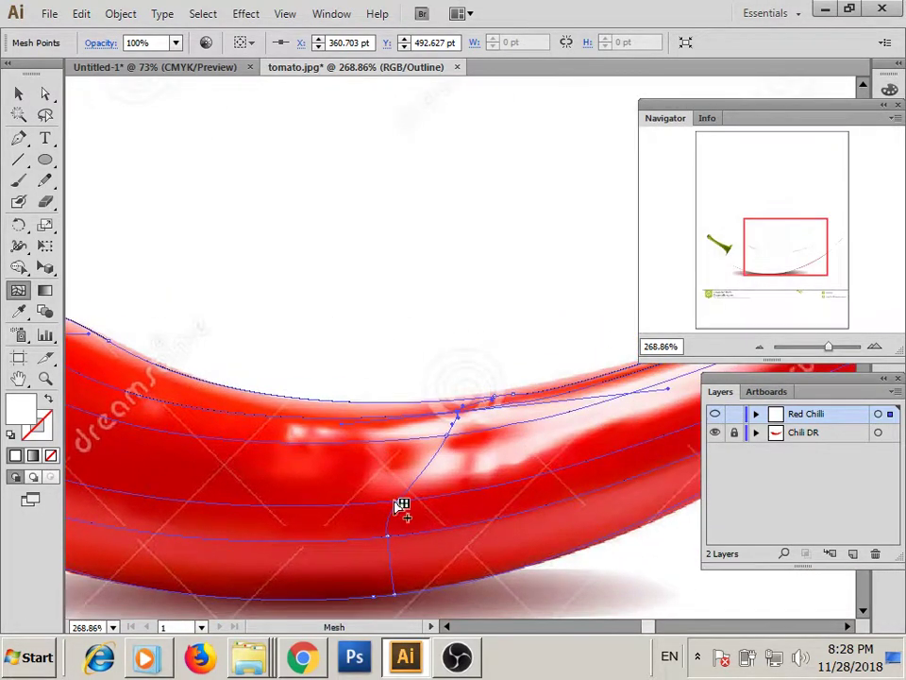
pyautogui.press('Delete')
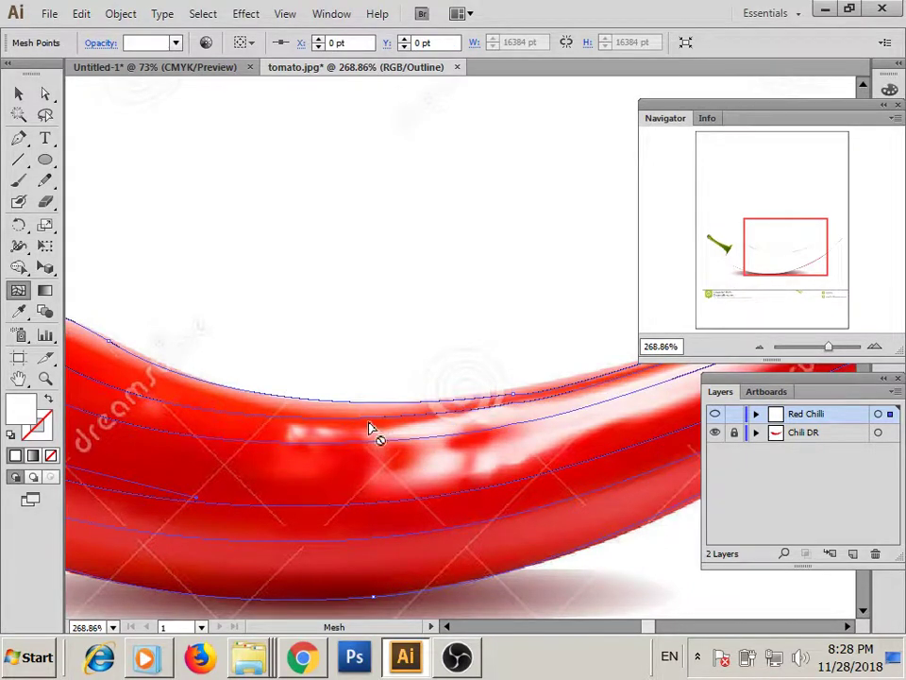
pyautogui.click(371, 422)
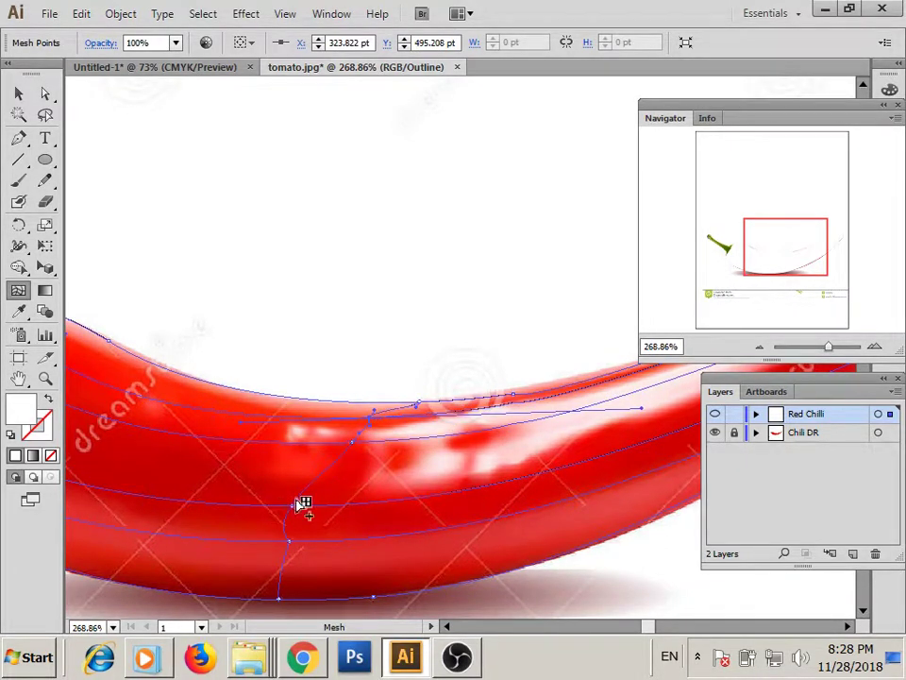
# Bend the new crosswise mesh line and nearby points to the chili's rounded body.
pyautogui.press('a')
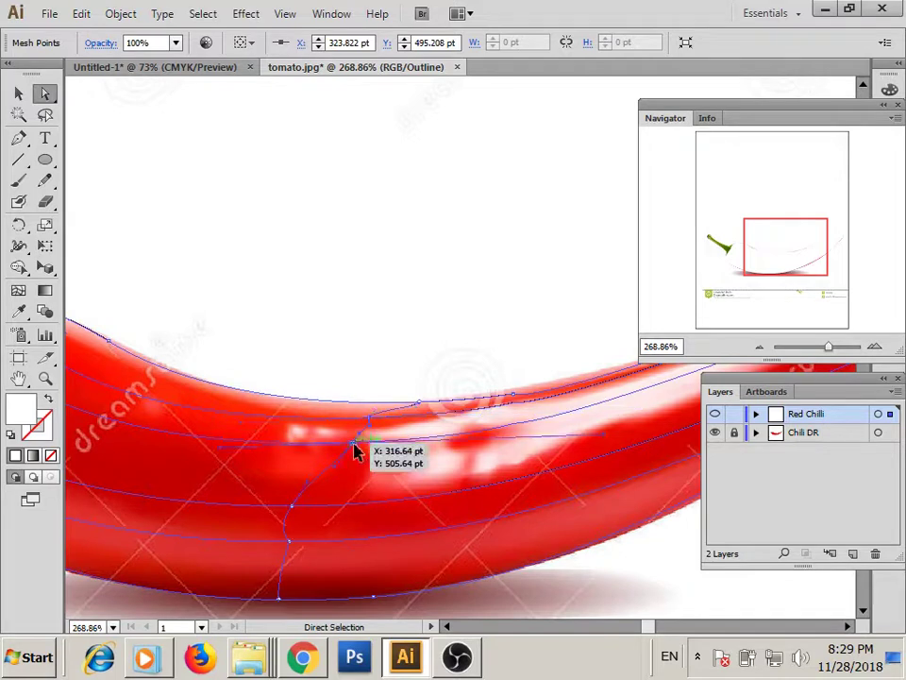
pyautogui.moveTo(353, 442); pyautogui.dragTo(372, 449)
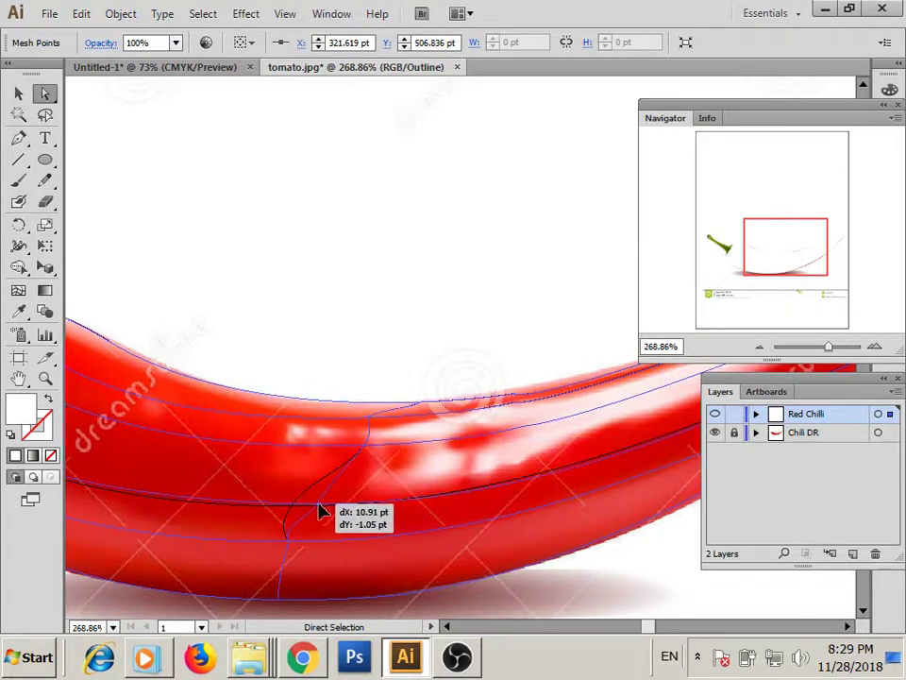
pyautogui.moveTo(291, 516)
pyautogui.mouseDown()
pyautogui.moveTo(325, 509)
pyautogui.moveTo(308, 531)
pyautogui.moveTo(384, 512)
pyautogui.moveTo(342, 530)
pyautogui.mouseUp()
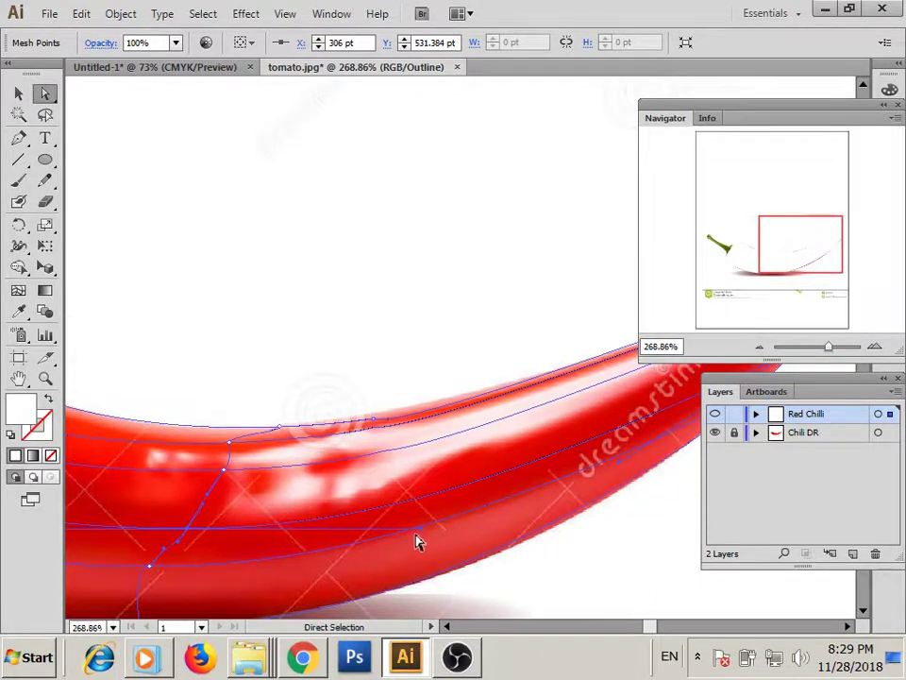
pyautogui.moveTo(423, 535); pyautogui.dragTo(422, 516)
pyautogui.moveTo(416, 500); pyautogui.dragTo(411, 479)
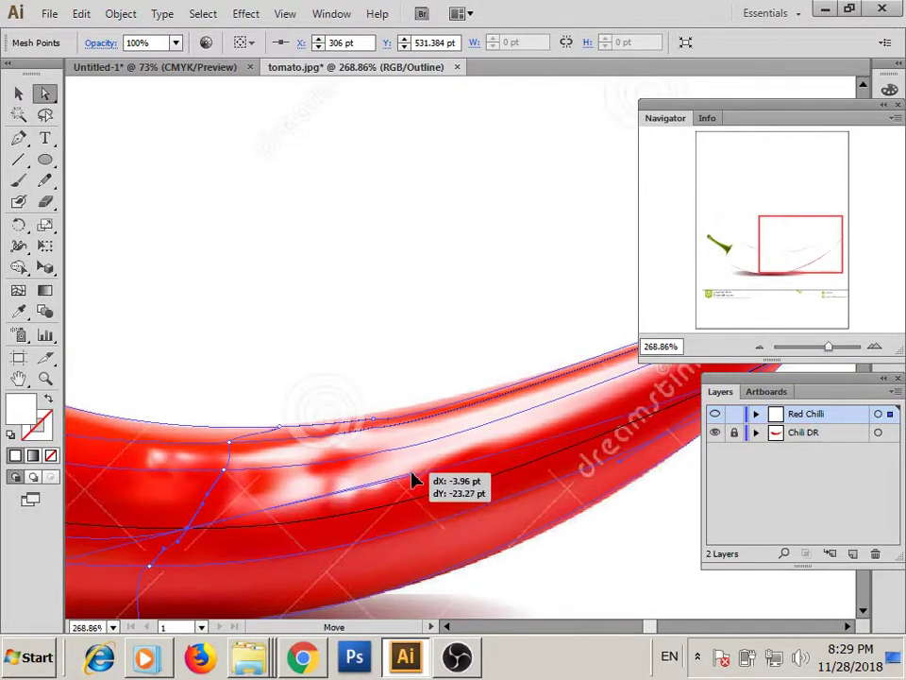
pyautogui.moveTo(379, 536)
pyautogui.mouseDown()
pyautogui.moveTo(359, 541)
pyautogui.moveTo(416, 529)
pyautogui.moveTo(481, 478)
pyautogui.moveTo(289, 564)
pyautogui.moveTo(441, 523)
pyautogui.mouseUp()
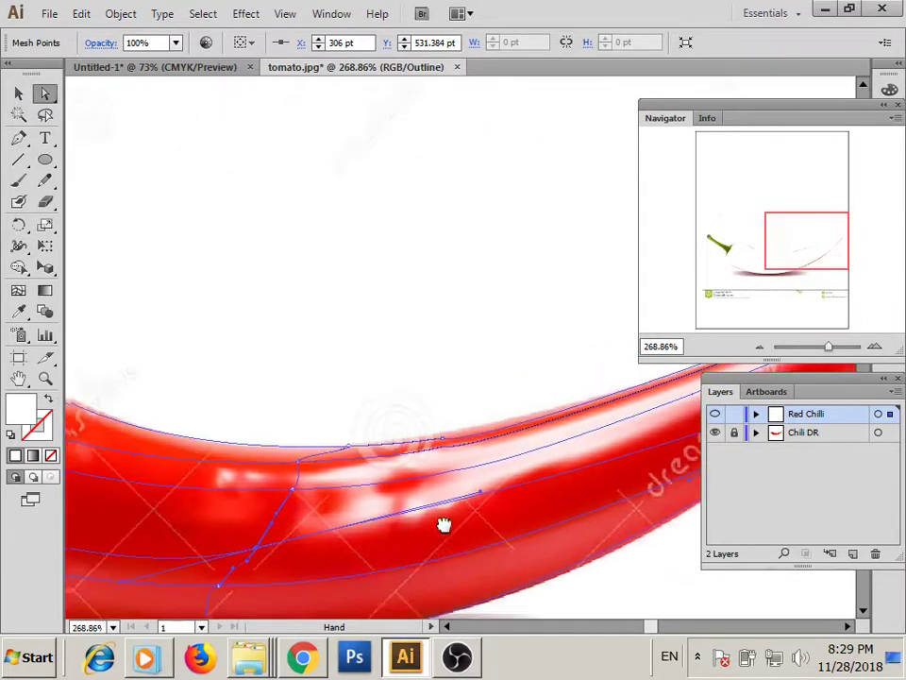
pyautogui.moveTo(189, 528)
pyautogui.mouseDown()
pyautogui.moveTo(297, 510)
pyautogui.moveTo(354, 534)
pyautogui.mouseUp()
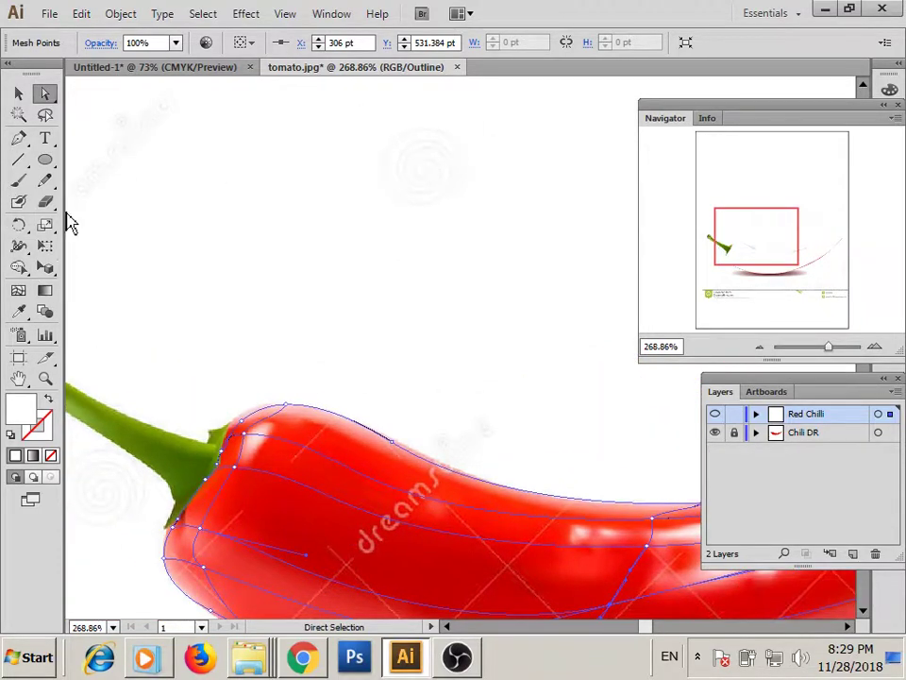
pyautogui.click(244, 424)
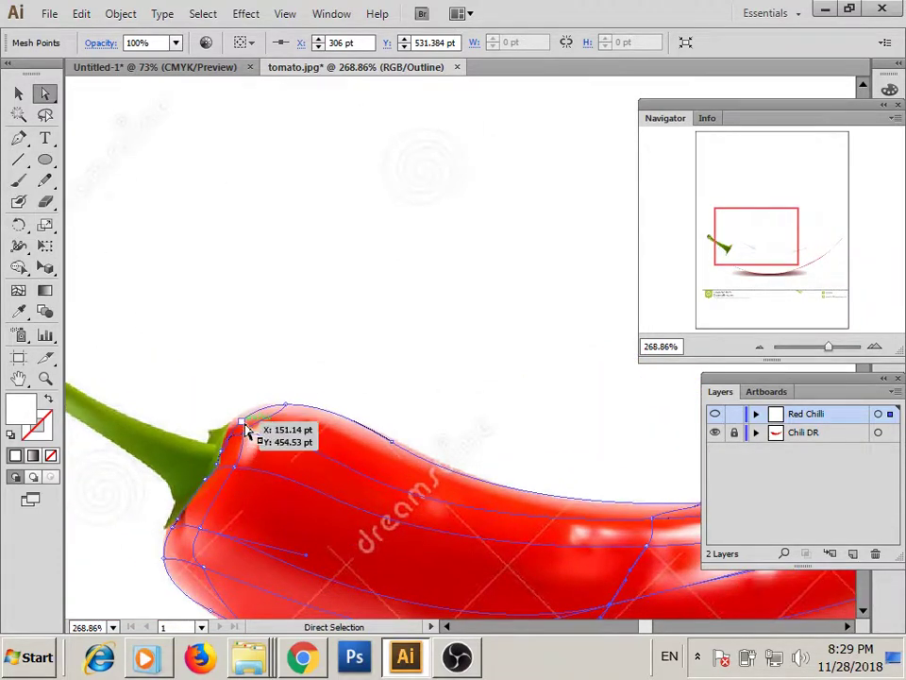
# Sample a pale highlight colour for a stem-end point, then nudge a top-edge mesh point.
pyautogui.click(18, 311)
pyautogui.click(249, 422)
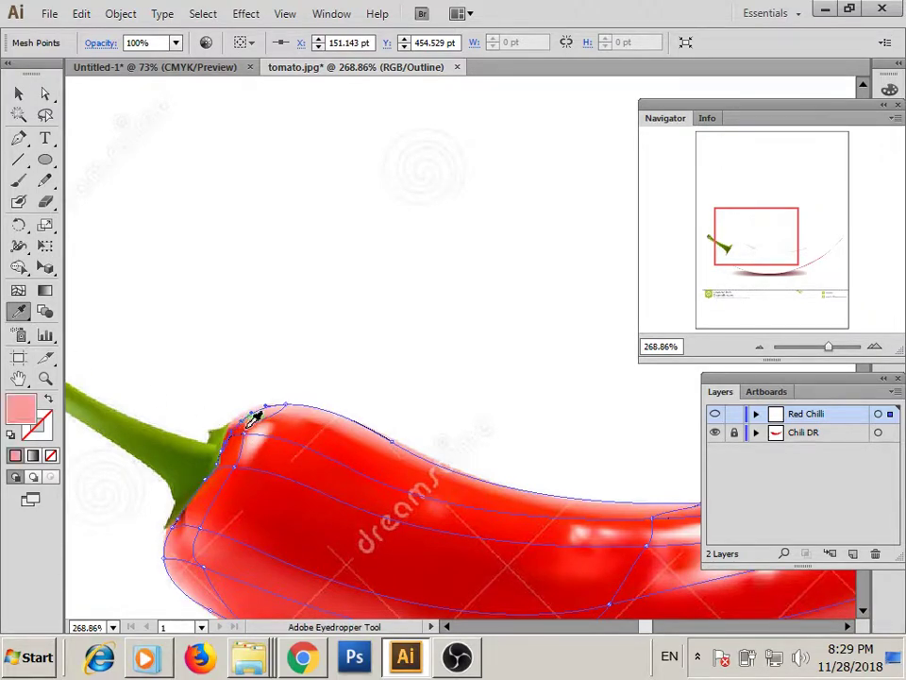
pyautogui.press('z')
pyautogui.moveTo(123, 319); pyautogui.dragTo(396, 479)
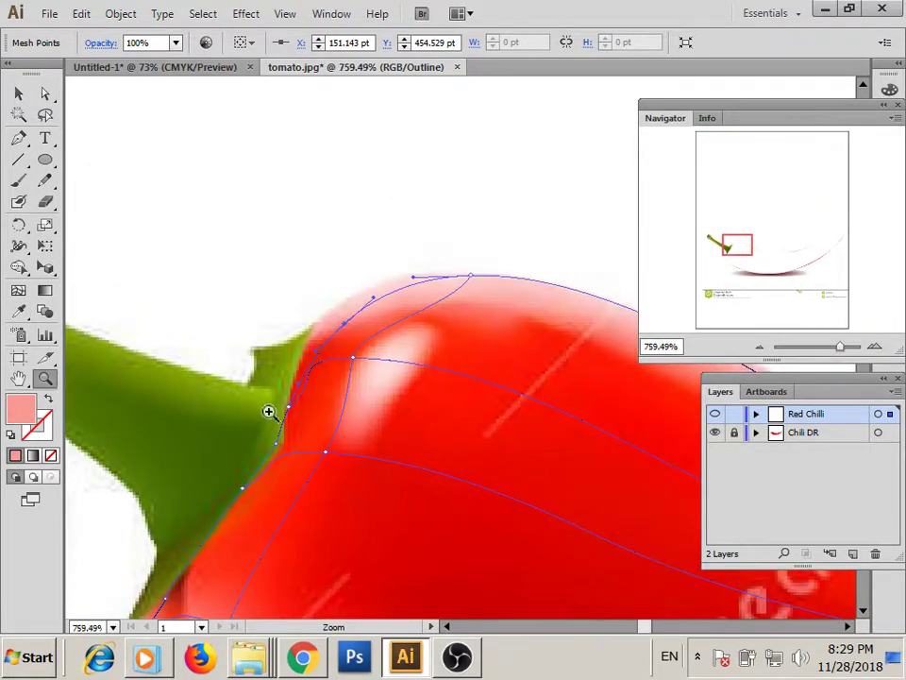
pyautogui.click(44, 94)
pyautogui.click(312, 313)
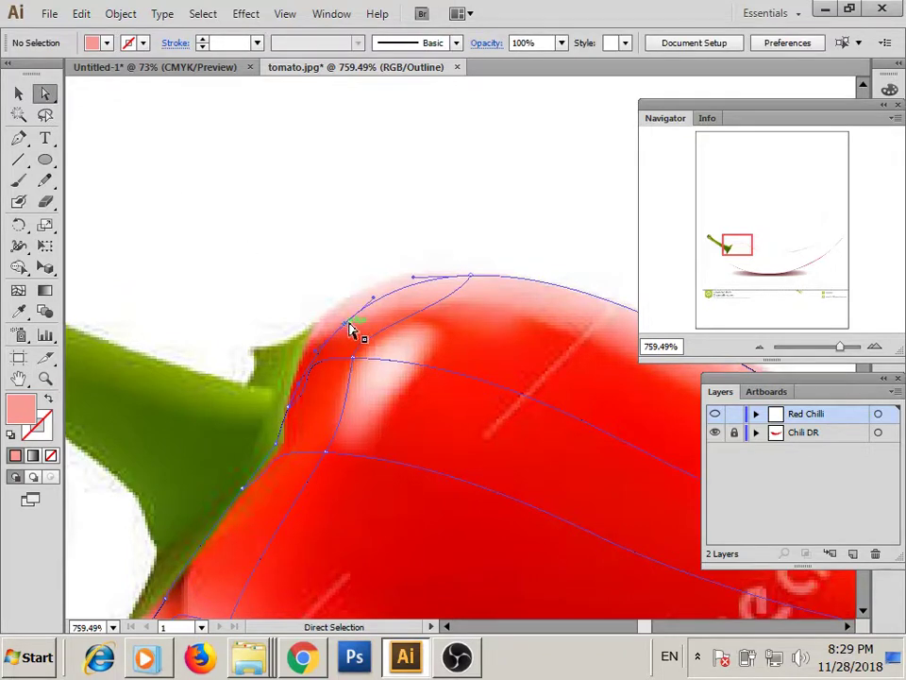
pyautogui.click(348, 326)
pyautogui.moveTo(347, 330); pyautogui.dragTo(332, 317)
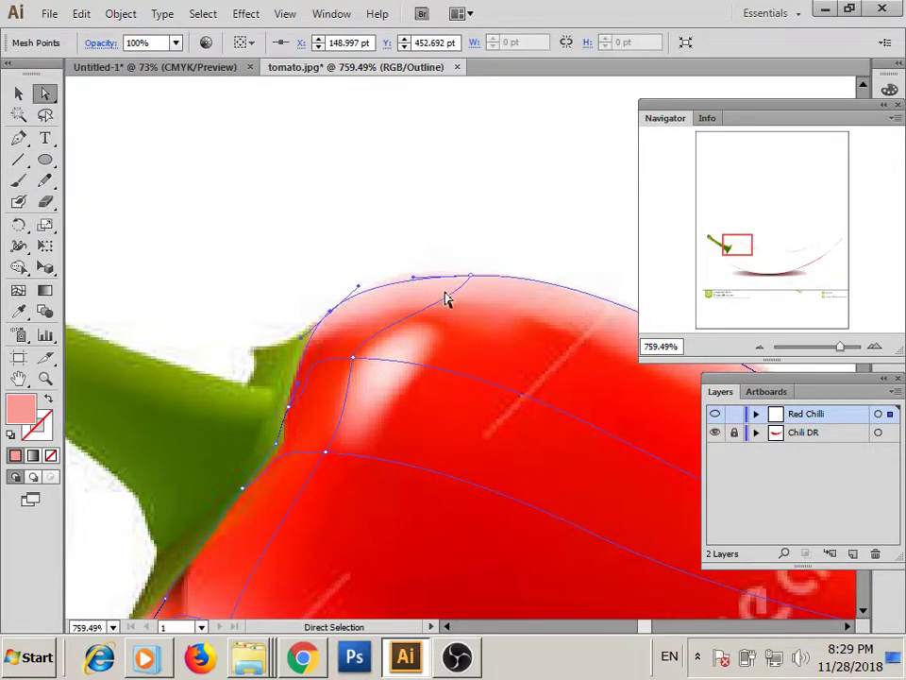
# Colour the top mesh point light pink sampled from the photo.
pyautogui.click(470, 276)
pyautogui.click(20, 314)
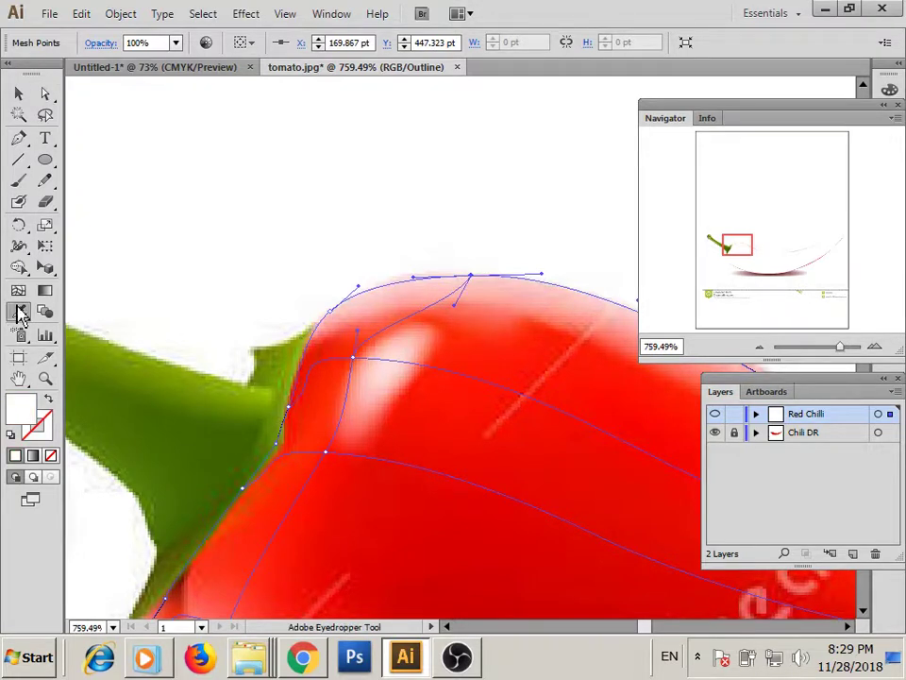
pyautogui.click(470, 276)
pyautogui.moveTo(396, 326); pyautogui.dragTo(482, 288)
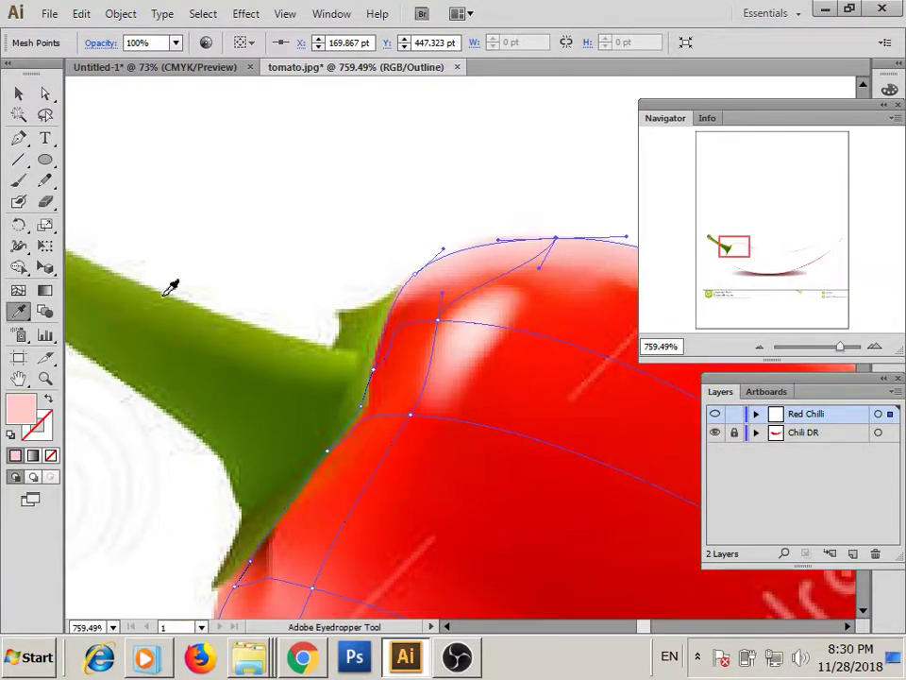
# Colour the mesh point on the chili's left edge red from the photo.
pyautogui.click(45, 94)
pyautogui.click(375, 370)
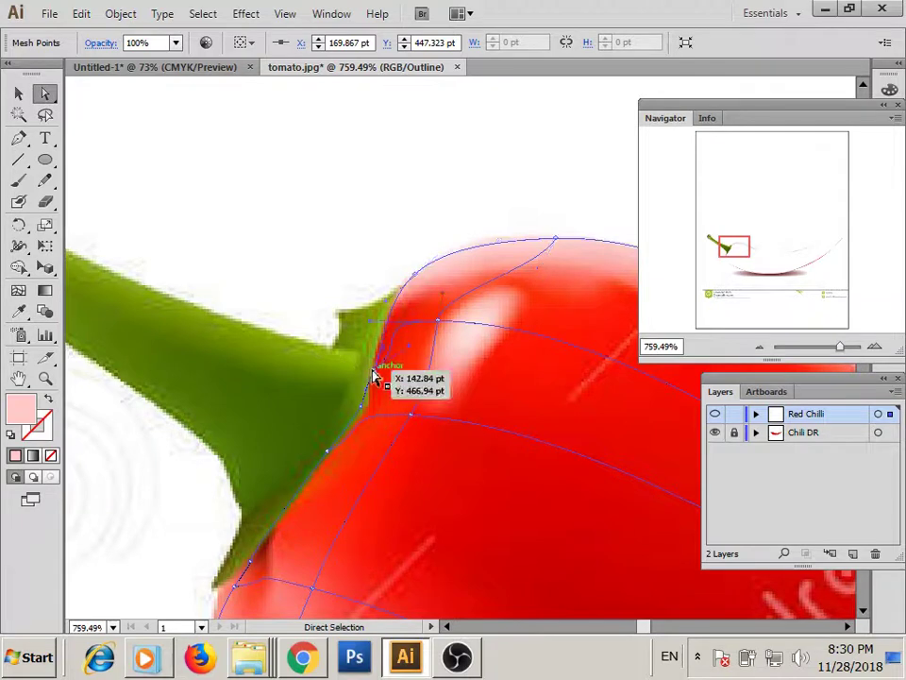
pyautogui.click(18, 311)
pyautogui.click(390, 331)
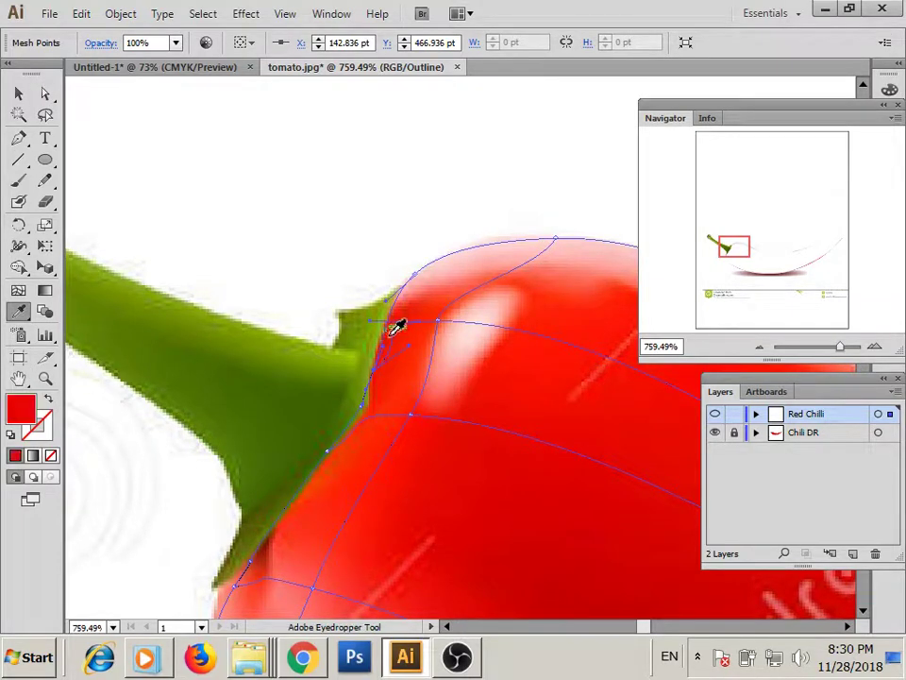
pyautogui.moveTo(426, 332); pyautogui.dragTo(310, 353)
# Colour the point below the highlight red and select the stem-edge mesh point.
pyautogui.press('a')
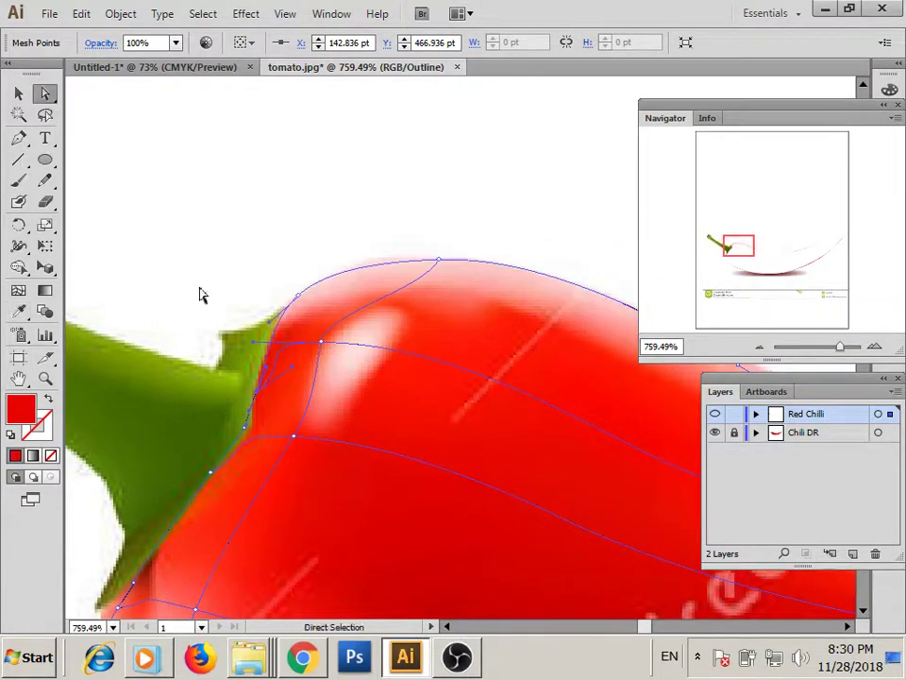
pyautogui.click(321, 344)
pyautogui.click(21, 313)
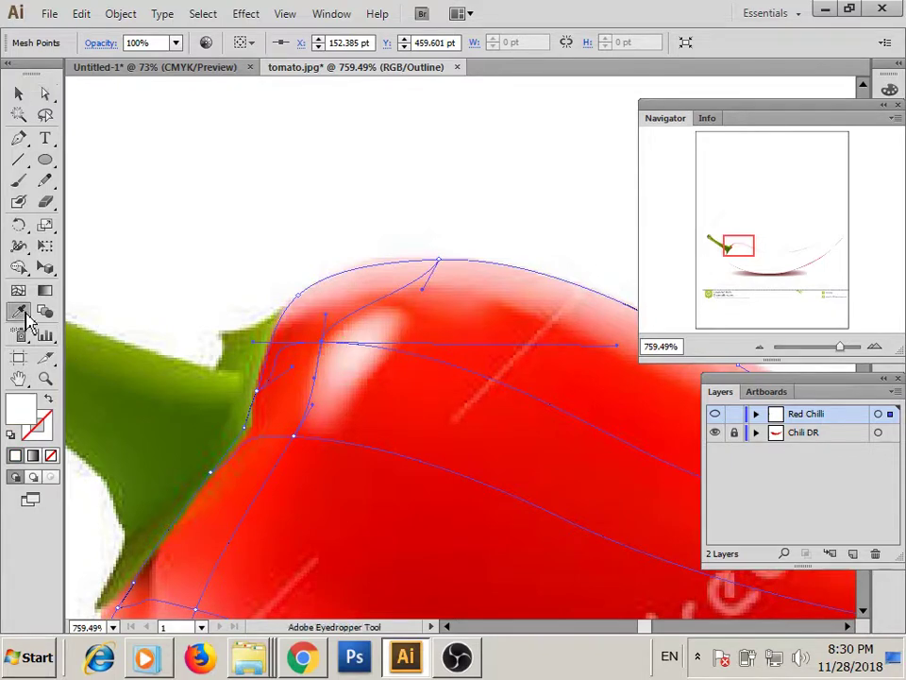
pyautogui.click(321, 336)
pyautogui.moveTo(309, 415); pyautogui.dragTo(431, 294)
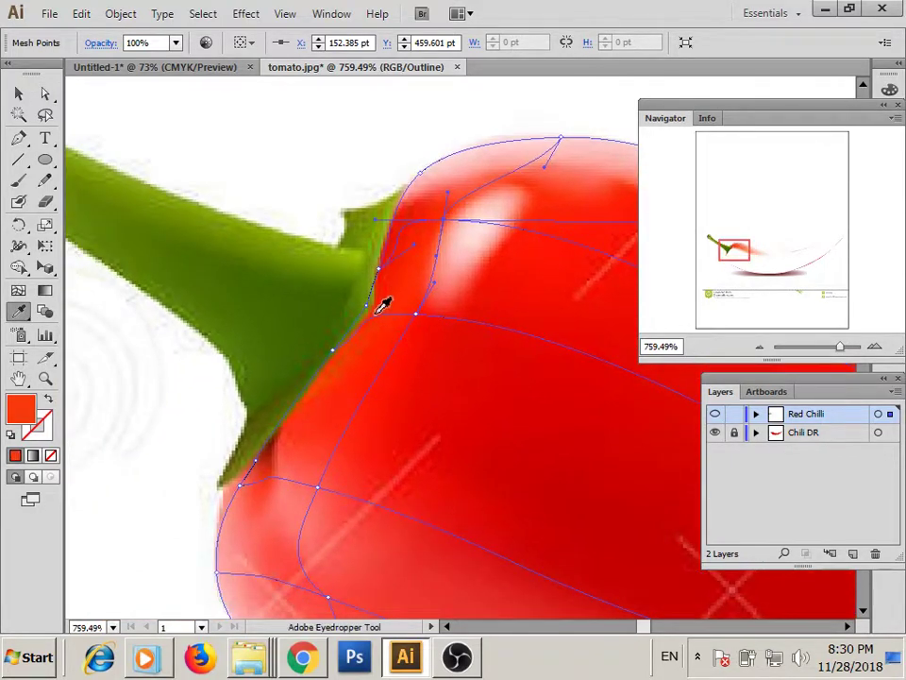
pyautogui.click(44, 93)
pyautogui.click(366, 304)
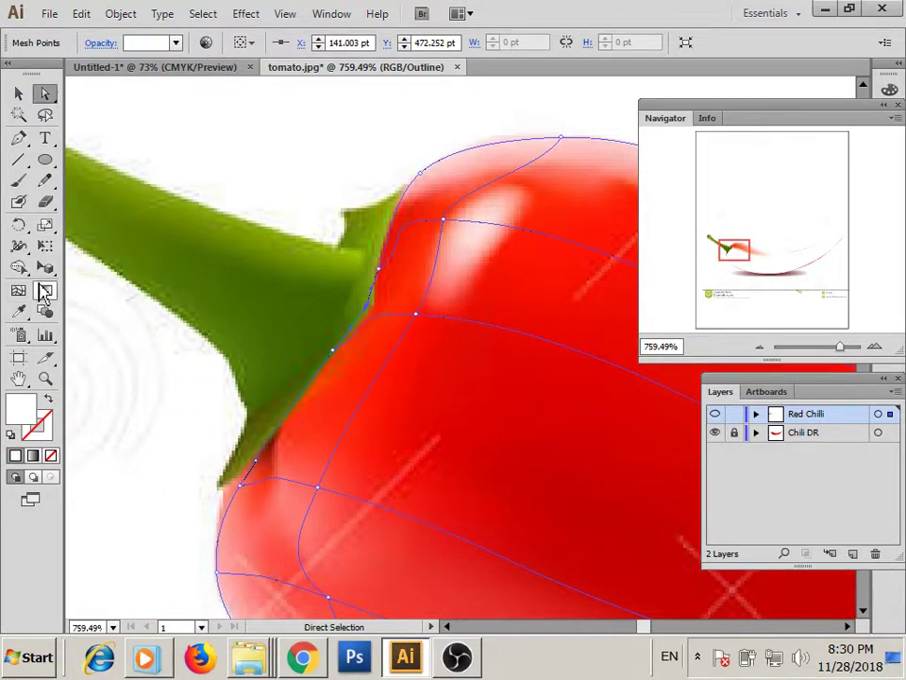
# Sample photo reds onto the stem-edge points and a light pink onto the lower-left point.
pyautogui.click(19, 312)
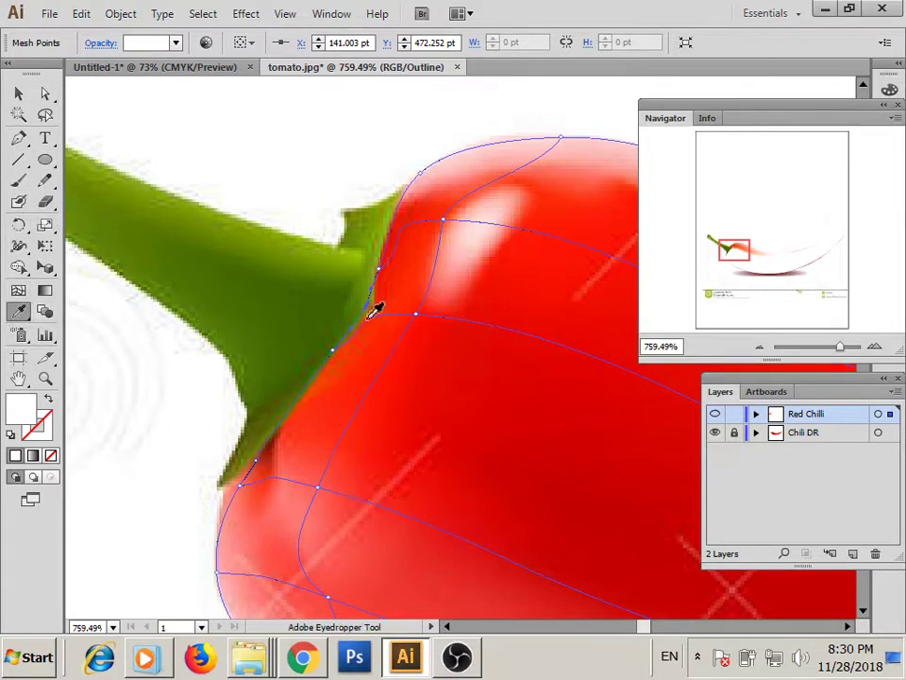
pyautogui.click(383, 301)
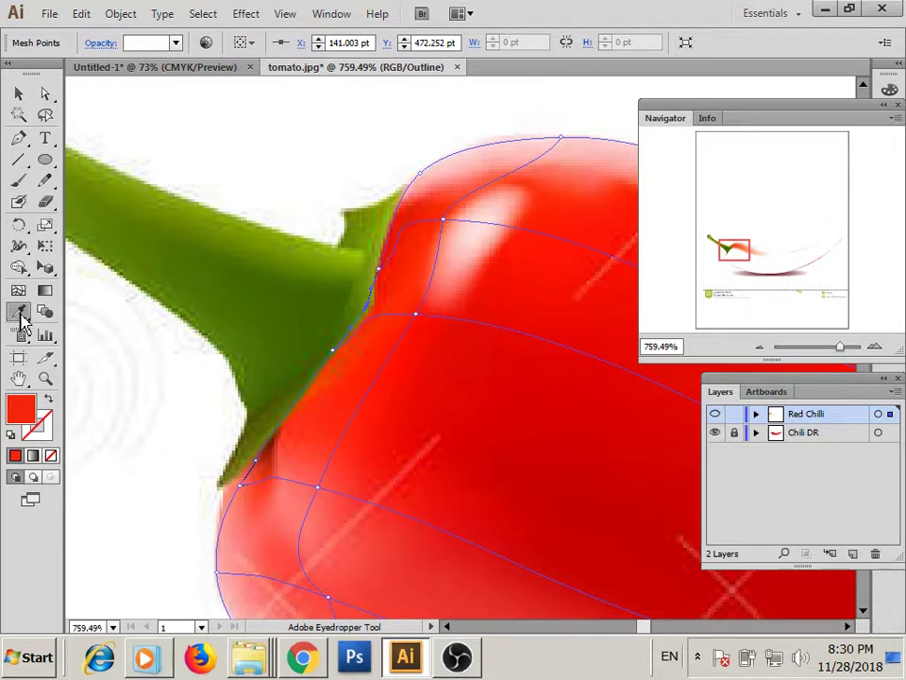
pyautogui.press('a')
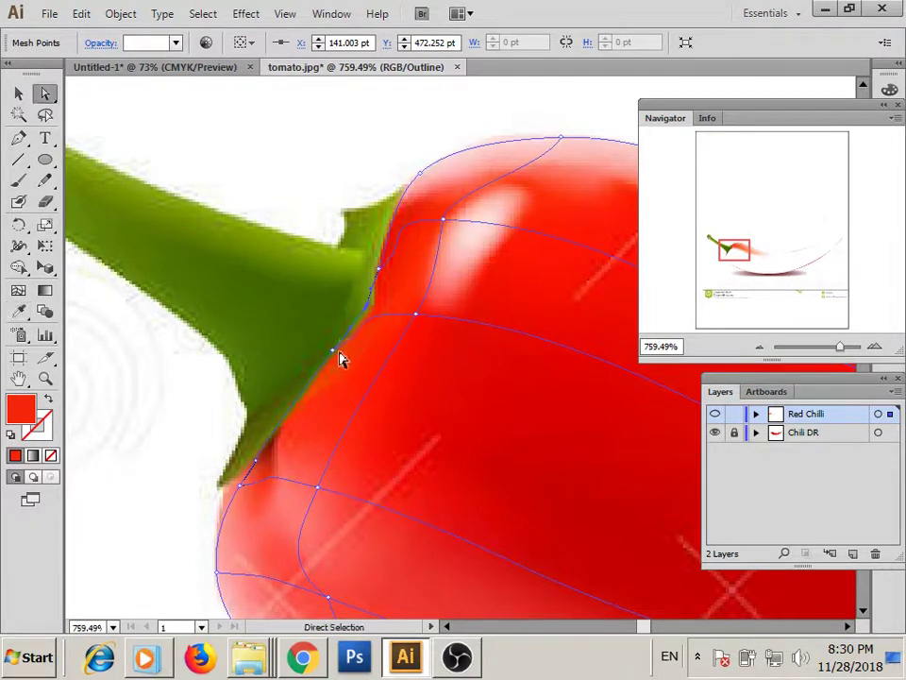
pyautogui.press('i')
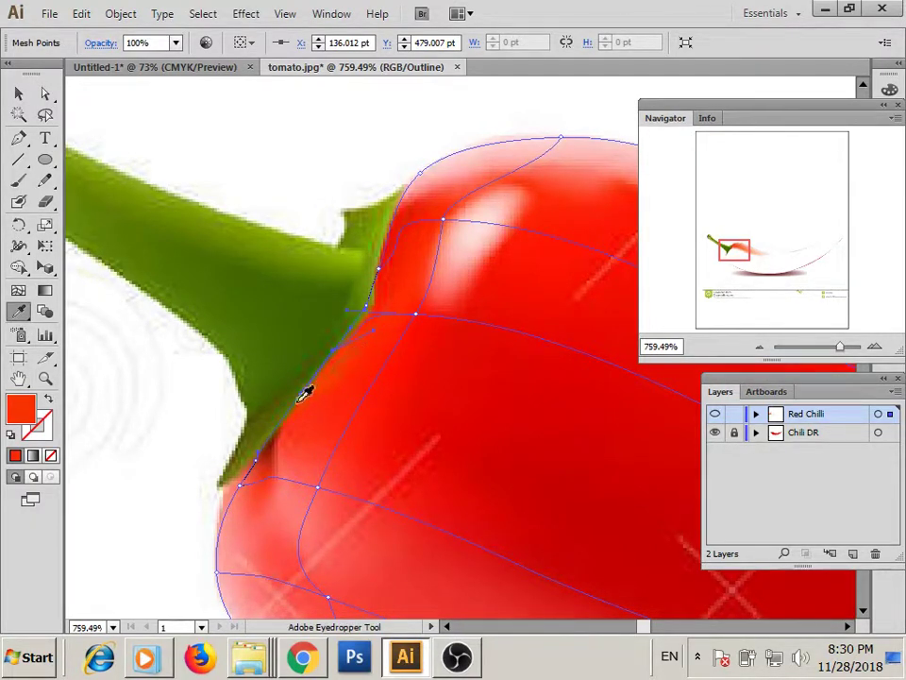
pyautogui.press('a')
pyautogui.click(257, 469)
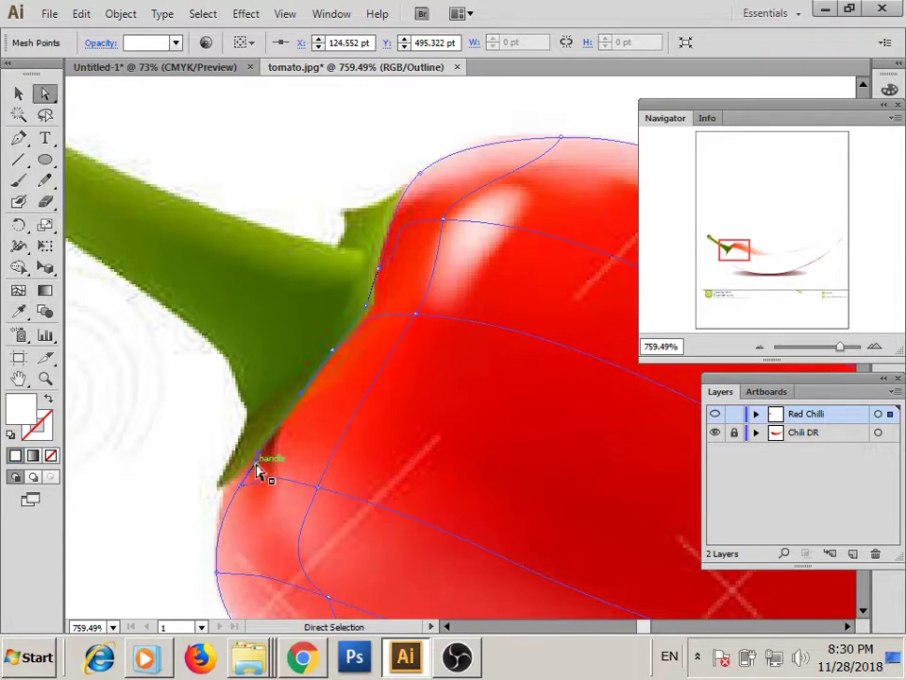
pyautogui.press('i')
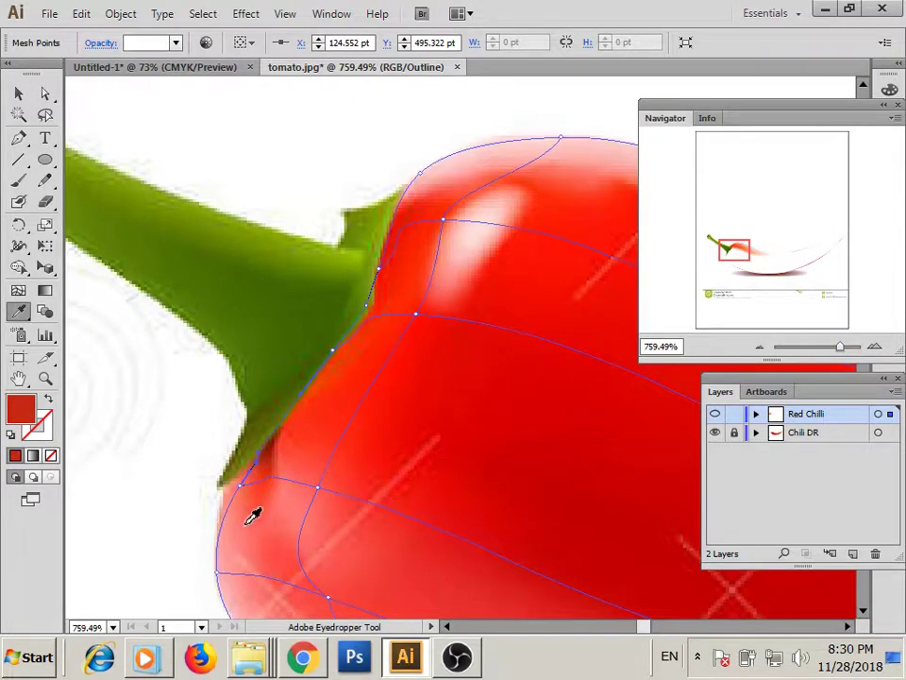
pyautogui.press('a')
pyautogui.click(218, 573)
pyautogui.press('i')
pyautogui.click(238, 569)
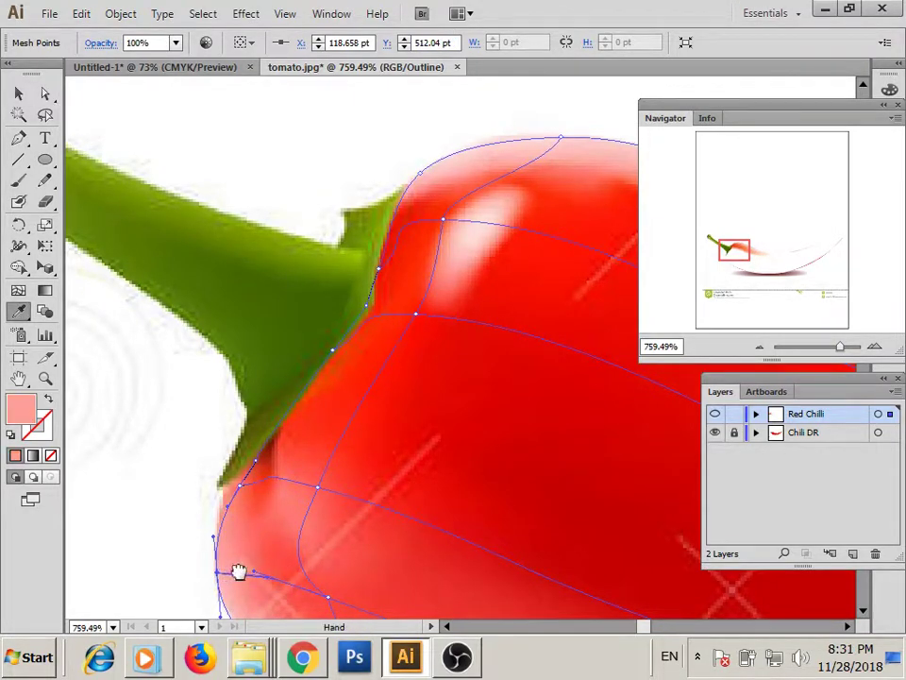
# Nudge two underside mesh points onto the outline and colour one red from the photo.
pyautogui.moveTo(239, 572); pyautogui.dragTo(217, 296)
pyautogui.click(45, 94)
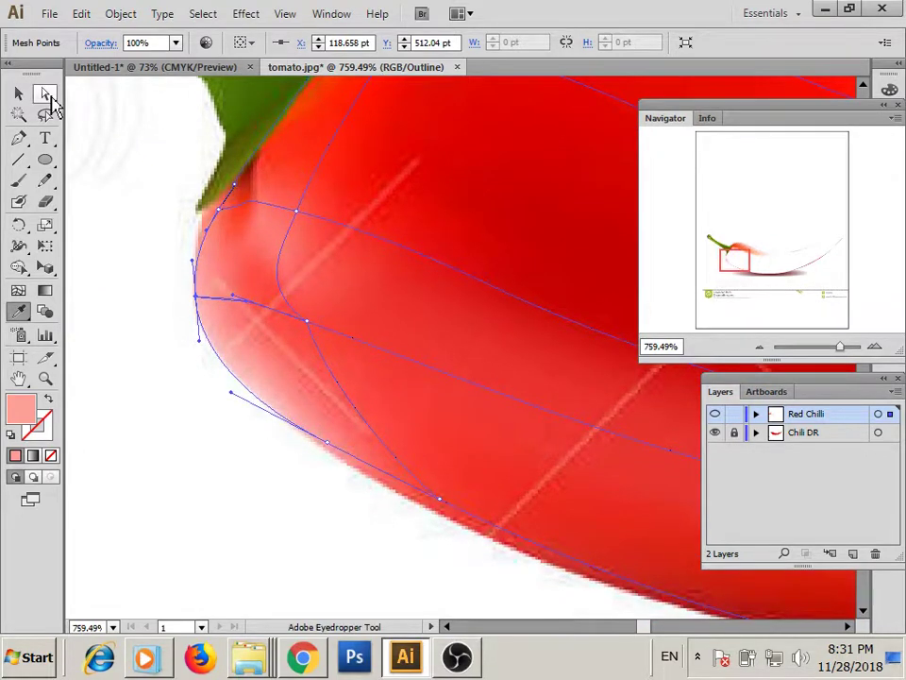
pyautogui.moveTo(442, 505)
pyautogui.mouseDown()
pyautogui.moveTo(435, 522)
pyautogui.moveTo(359, 510)
pyautogui.mouseUp()
pyautogui.moveTo(309, 436); pyautogui.dragTo(297, 441)
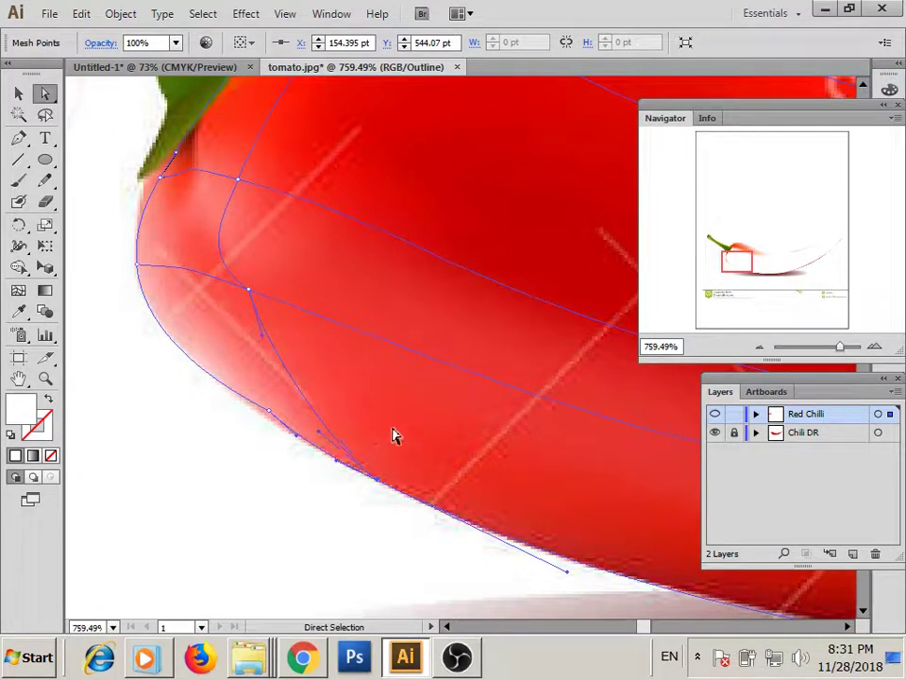
pyautogui.press('i')
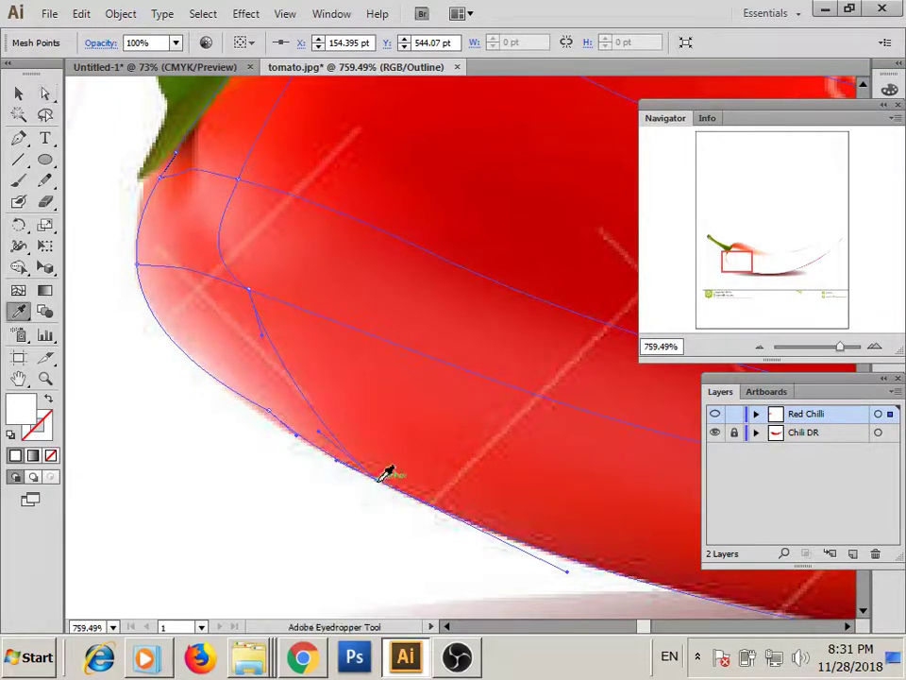
pyautogui.click(387, 469)
pyautogui.moveTo(387, 469); pyautogui.dragTo(183, 377)
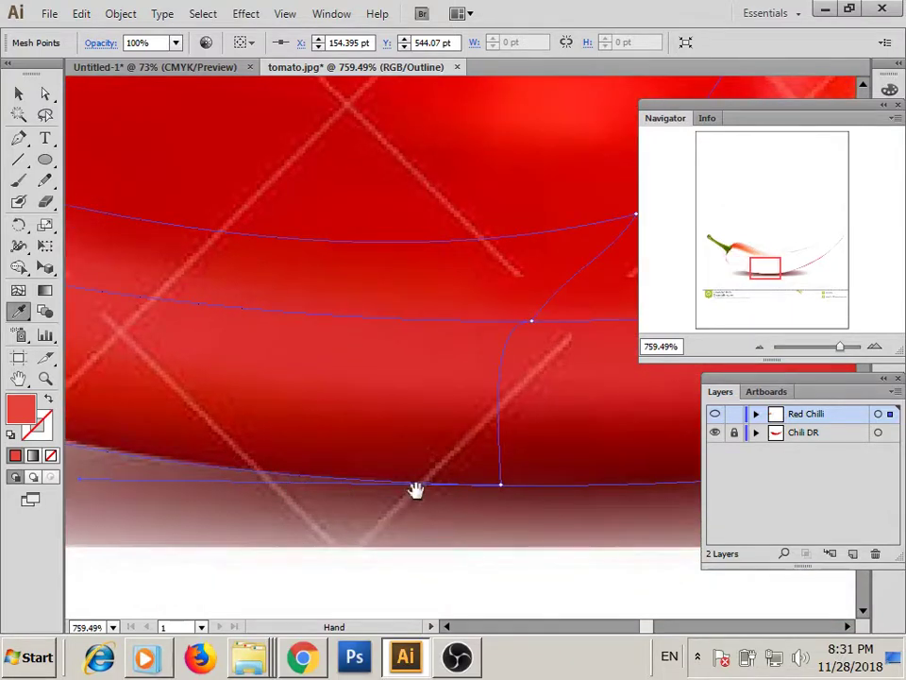
# Give a lower-edge mesh point a dark red sampled from the photo.
pyautogui.press('p')
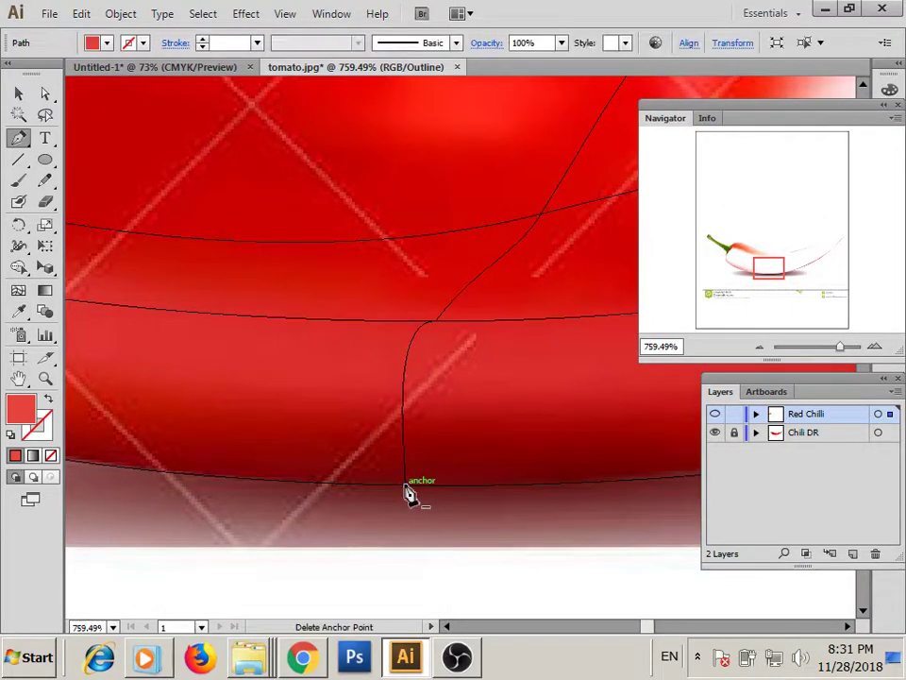
pyautogui.keyDown('ctrl'); pyautogui.click(404, 484); pyautogui.keyUp('ctrl')
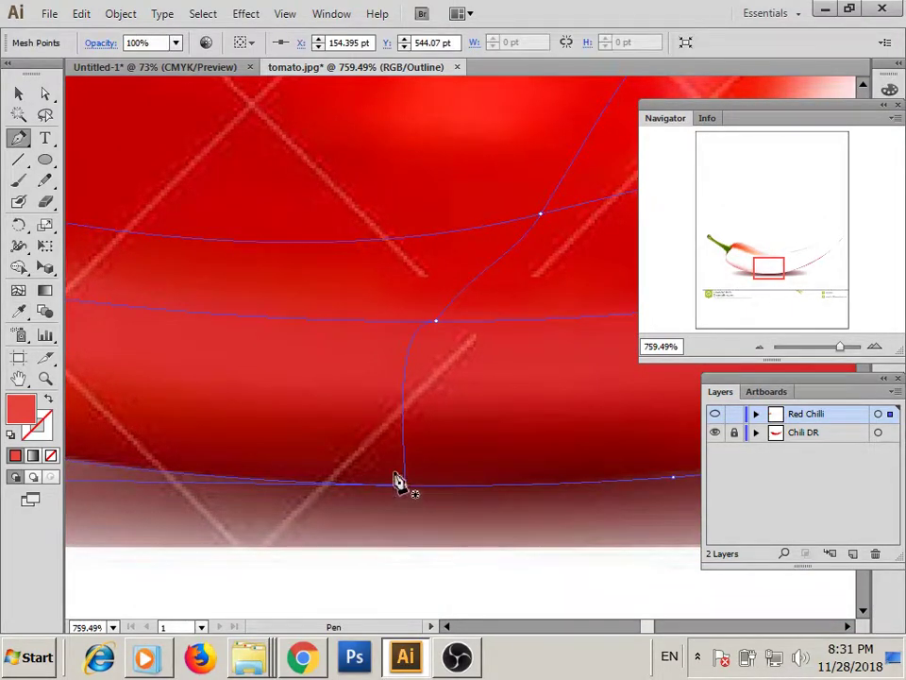
pyautogui.keyDown('ctrl'); pyautogui.click(407, 485); pyautogui.keyUp('ctrl')
pyautogui.press('i')
pyautogui.click(415, 472)
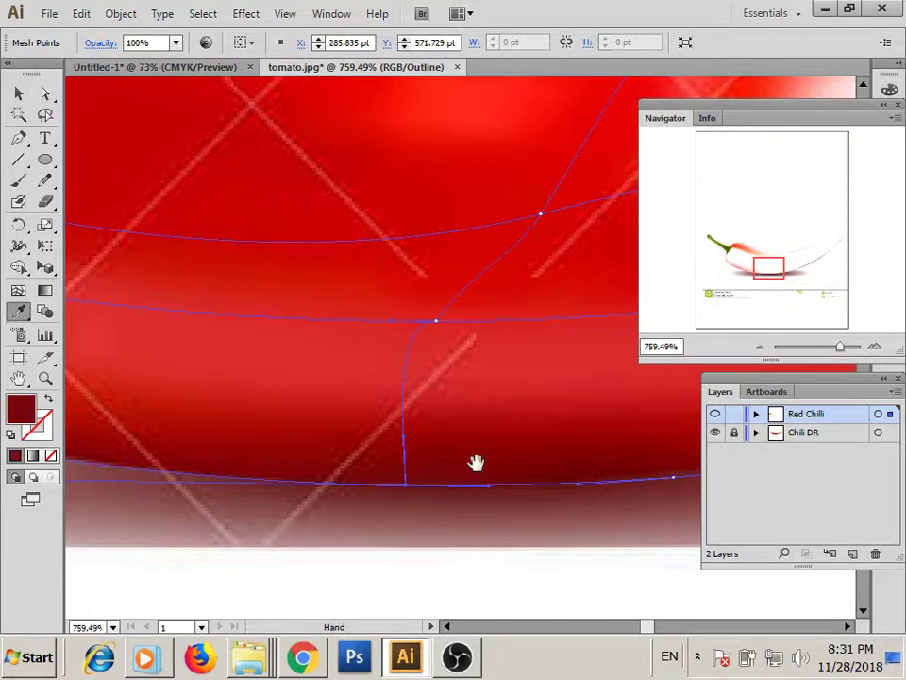
pyautogui.moveTo(476, 463); pyautogui.dragTo(179, 485)
pyautogui.moveTo(365, 507); pyautogui.dragTo(330, 529)
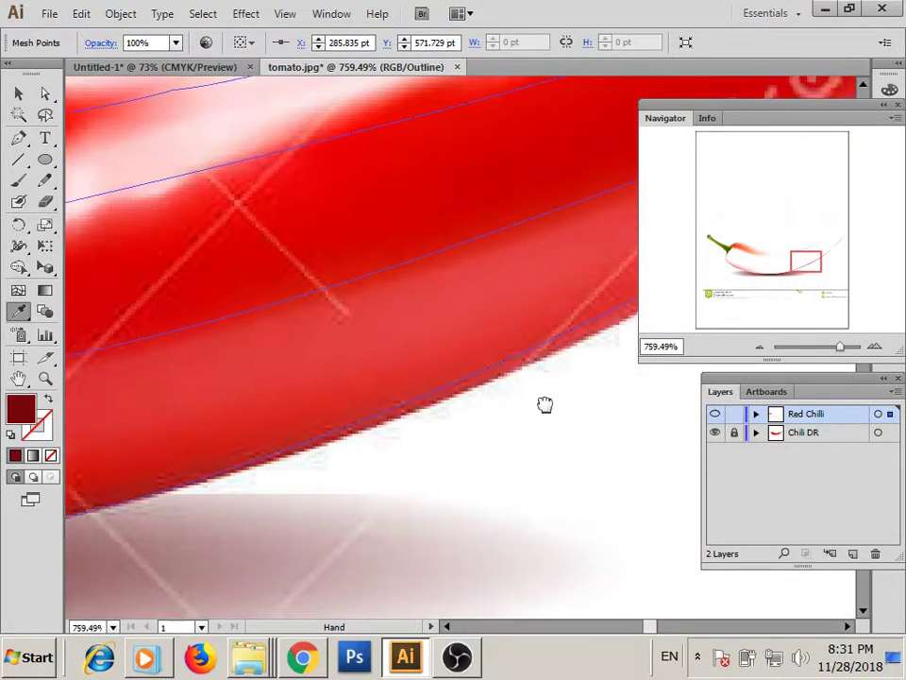
pyautogui.moveTo(545, 404)
pyautogui.mouseDown()
pyautogui.moveTo(454, 506)
pyautogui.moveTo(378, 510)
pyautogui.moveTo(467, 499)
pyautogui.mouseUp()
# Nudge a lower-edge point near the tip onto the photo's outline.
pyautogui.click(44, 93)
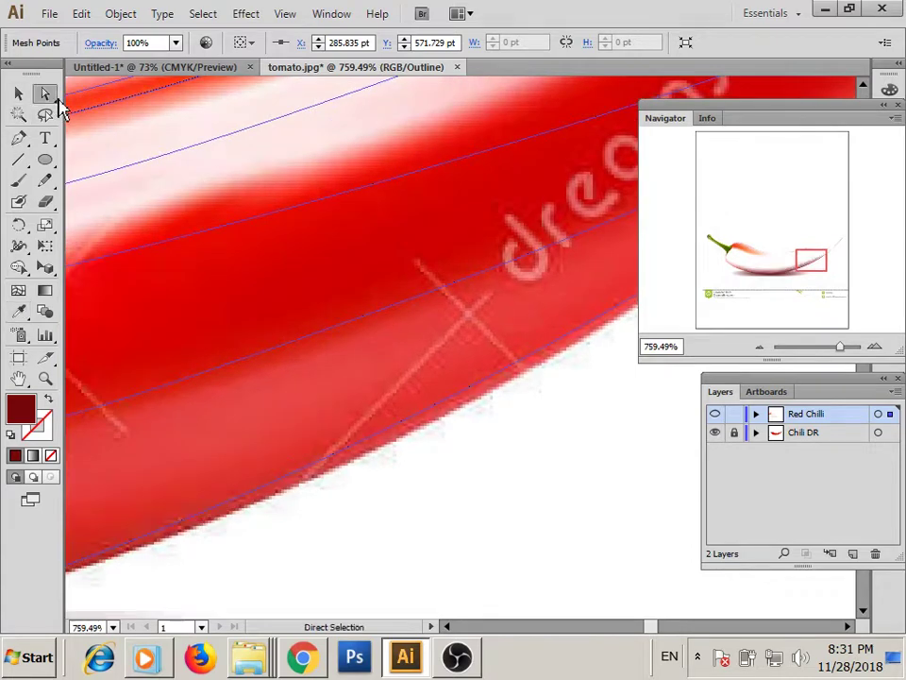
pyautogui.click(440, 411)
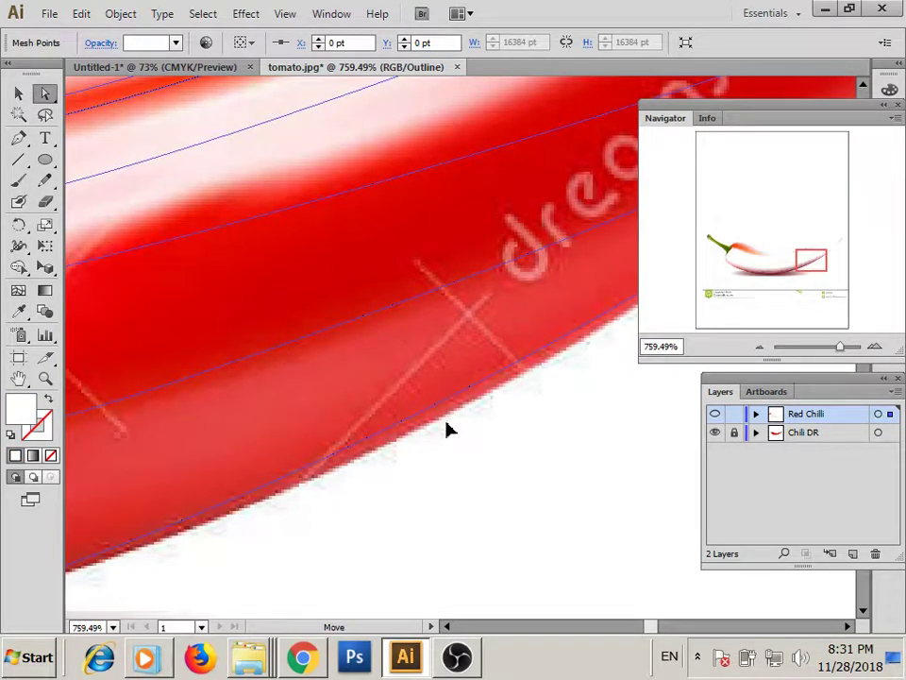
pyautogui.moveTo(469, 451); pyautogui.dragTo(170, 524)
pyautogui.moveTo(483, 312); pyautogui.dragTo(506, 317)
pyautogui.moveTo(320, 415); pyautogui.dragTo(162, 549)
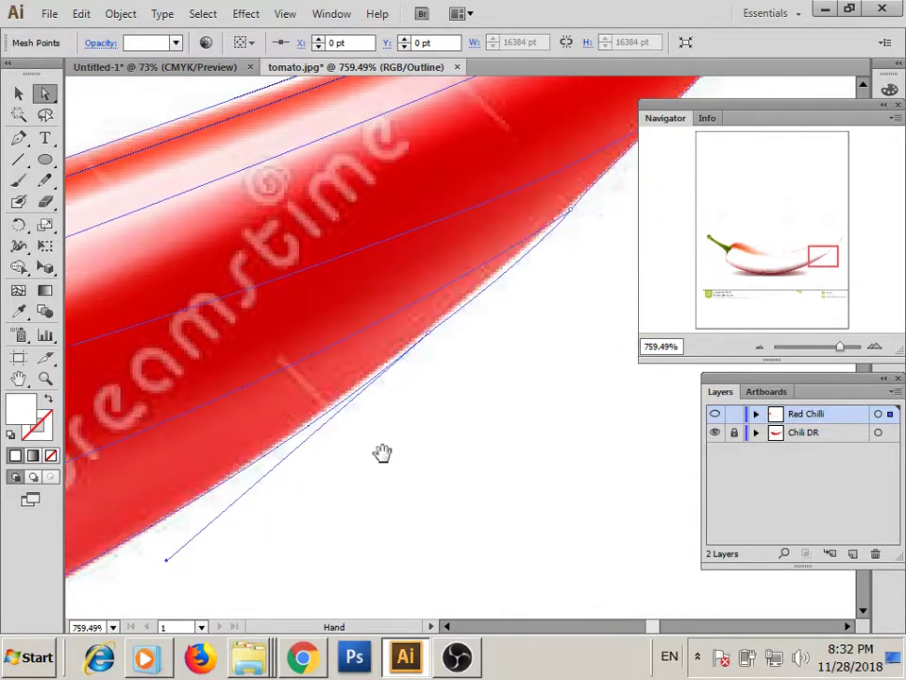
pyautogui.moveTo(381, 452); pyautogui.dragTo(284, 589)
pyautogui.moveTo(403, 420); pyautogui.dragTo(303, 514)
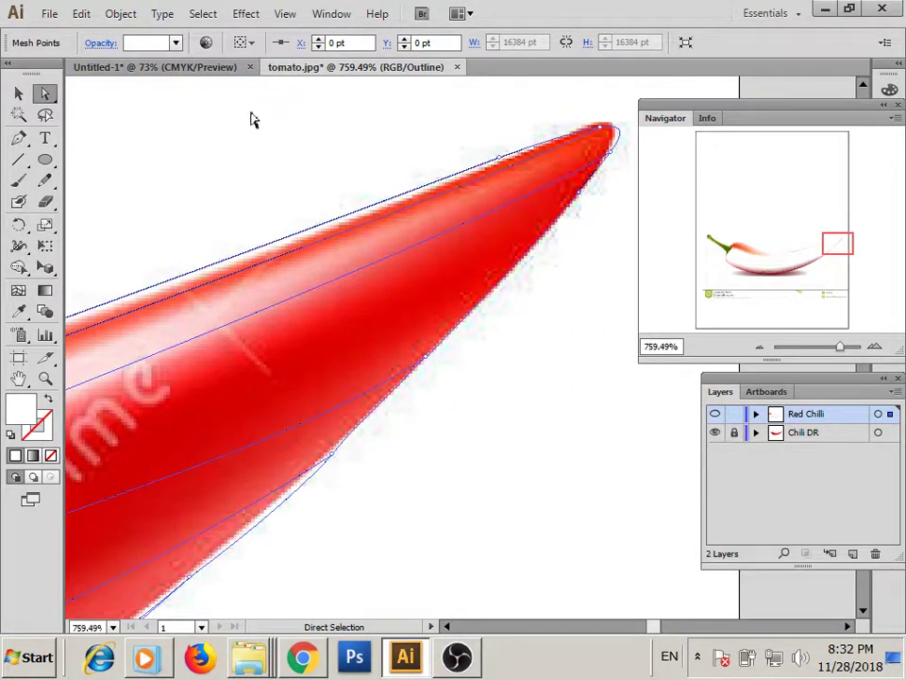
# Sample photo reds onto two mesh points along the tip's edge.
pyautogui.moveTo(298, 218); pyautogui.dragTo(353, 207)
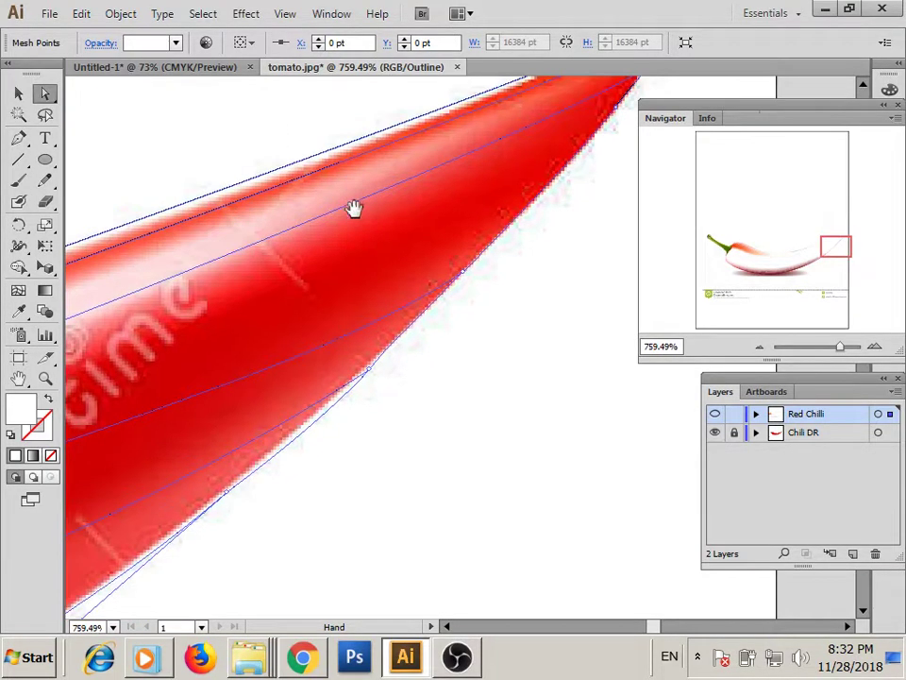
pyautogui.click(369, 374)
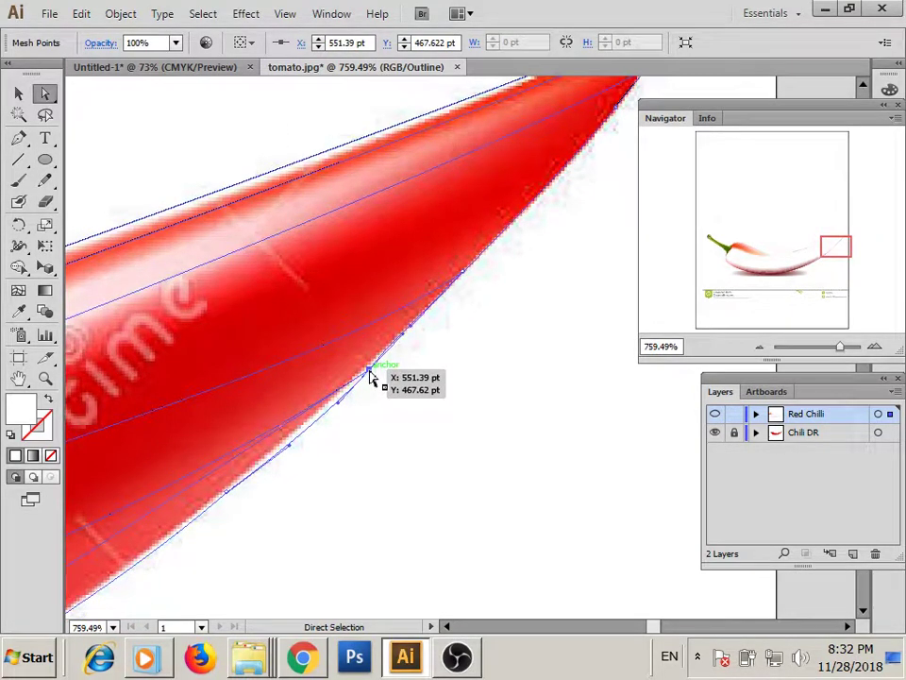
pyautogui.press('i')
pyautogui.click(366, 366)
pyautogui.hscroll(3, 364, 363)
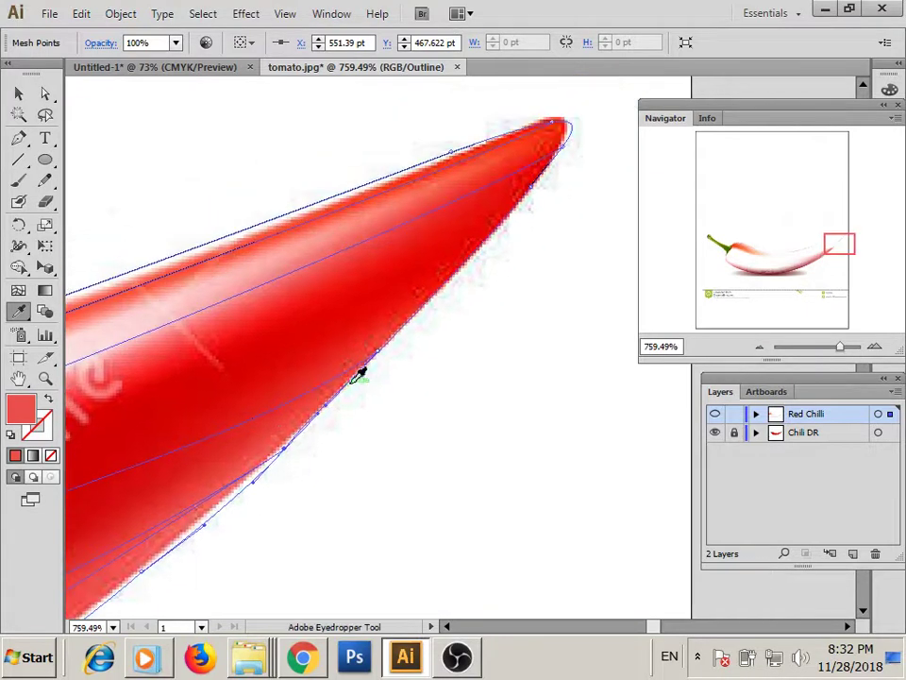
pyautogui.press('a')
pyautogui.click(380, 363)
pyautogui.press('i')
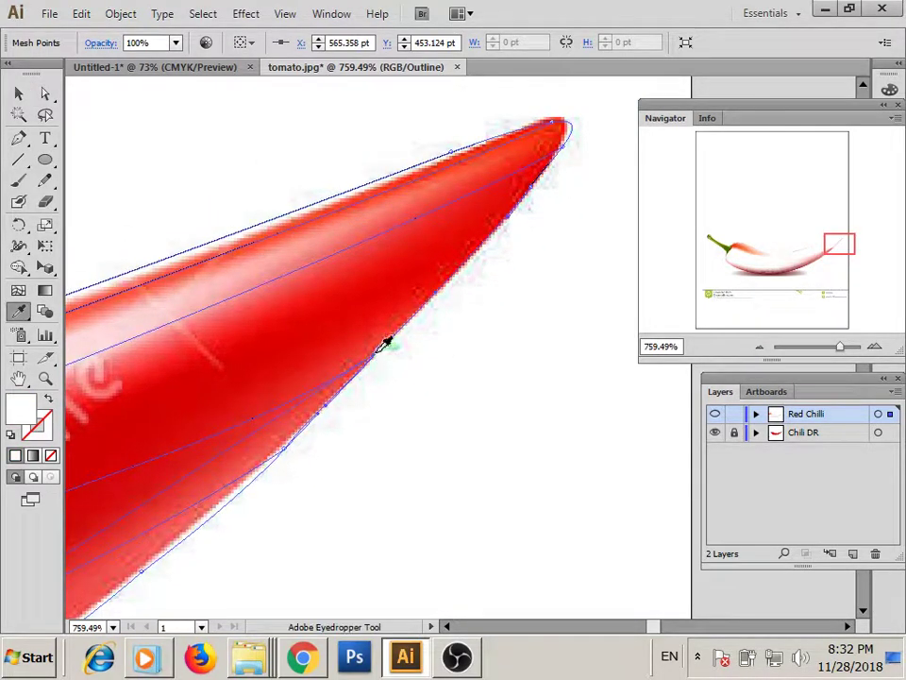
pyautogui.click(379, 348)
# Colour the point beside the tip red and the very tip point bright red.
pyautogui.moveTo(427, 271); pyautogui.dragTo(313, 391)
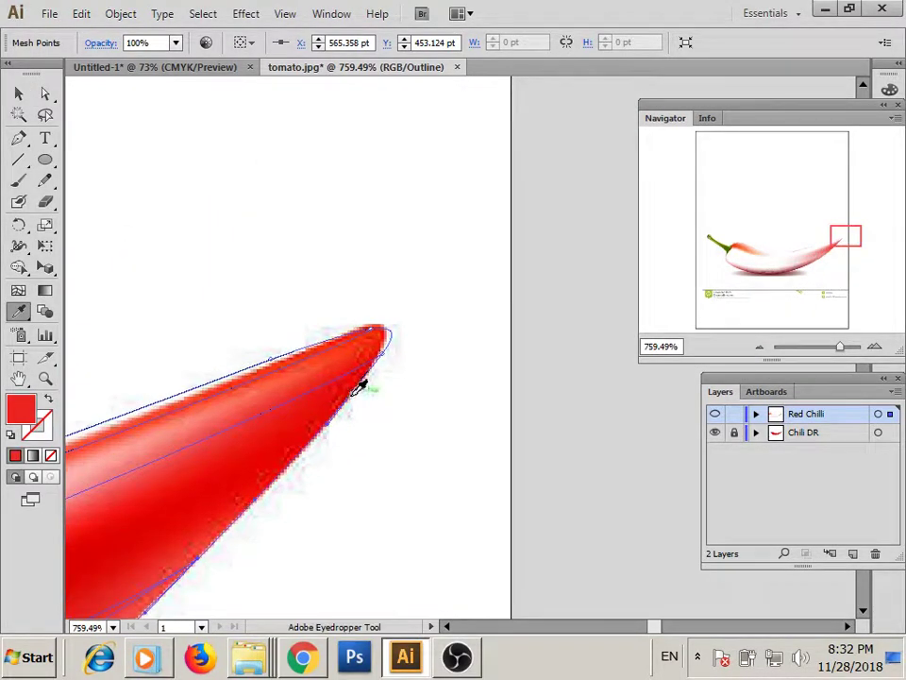
pyautogui.press('a')
pyautogui.click(351, 395)
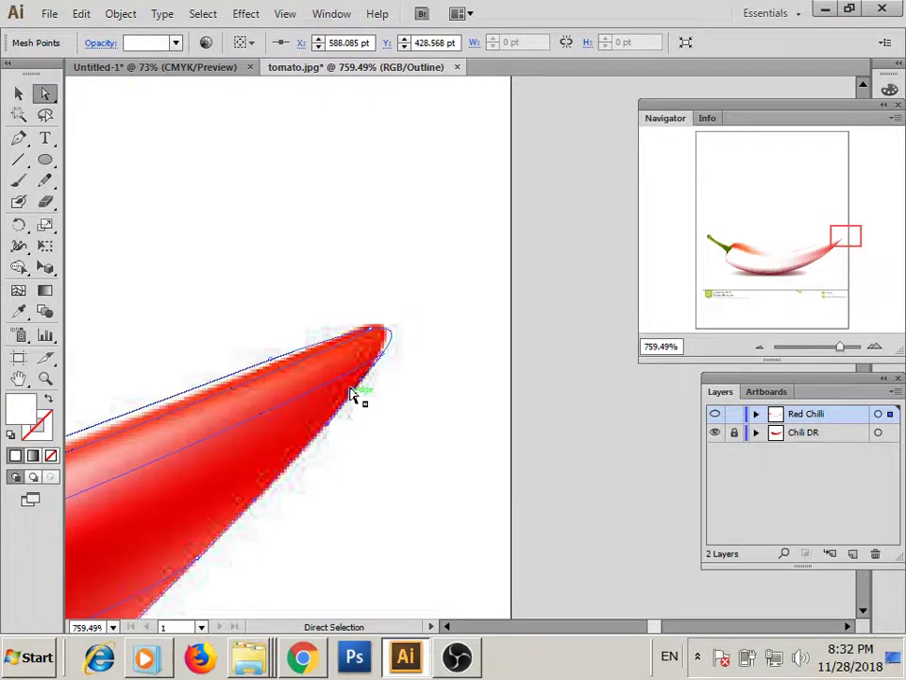
pyautogui.press('i')
pyautogui.click(356, 377)
pyautogui.press('a')
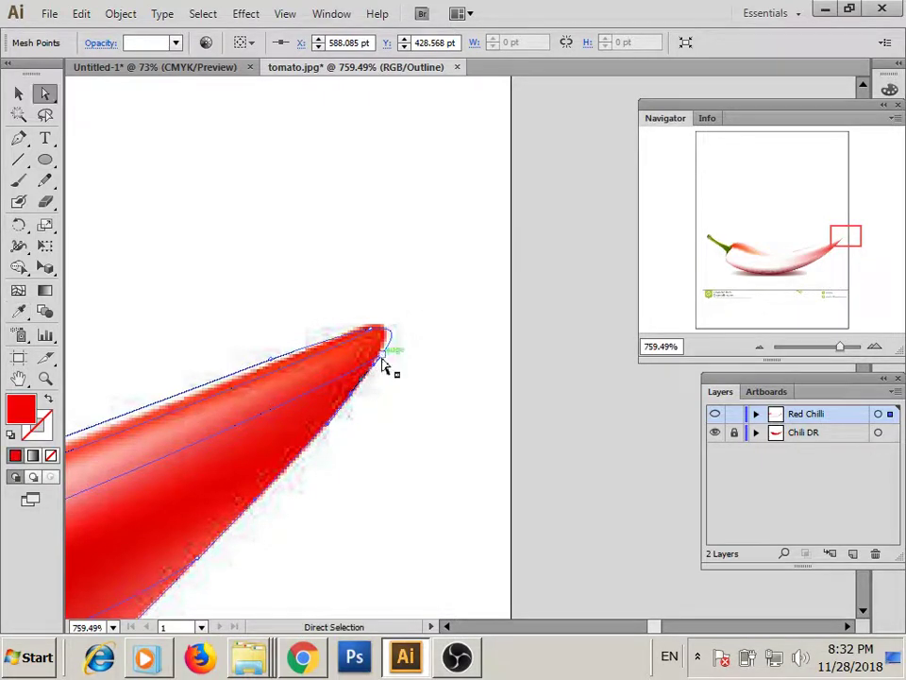
pyautogui.press('i')
pyautogui.press('a')
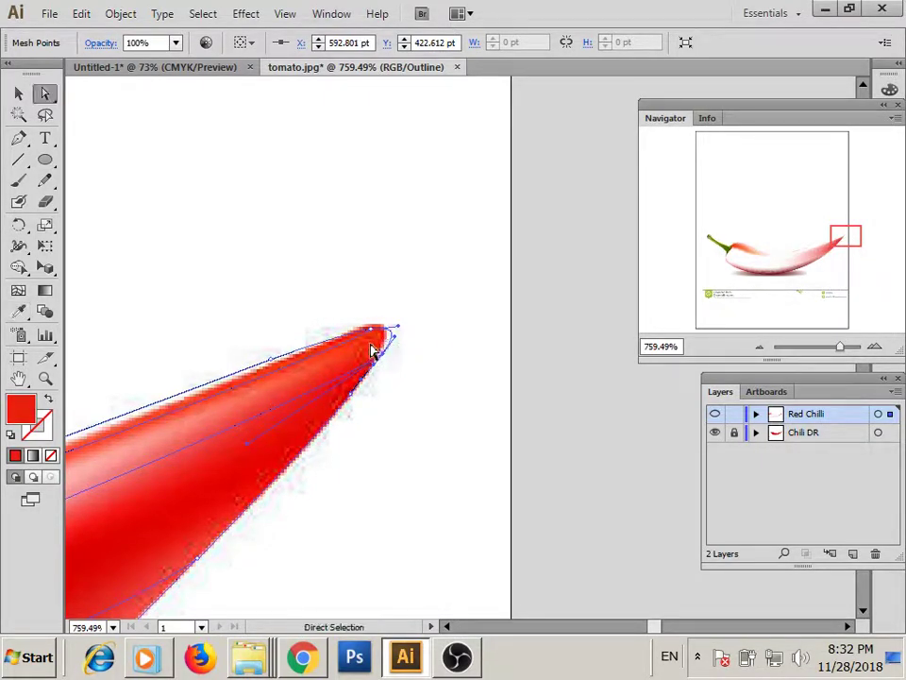
pyautogui.click(375, 333)
pyautogui.press('i')
pyautogui.click(370, 338)
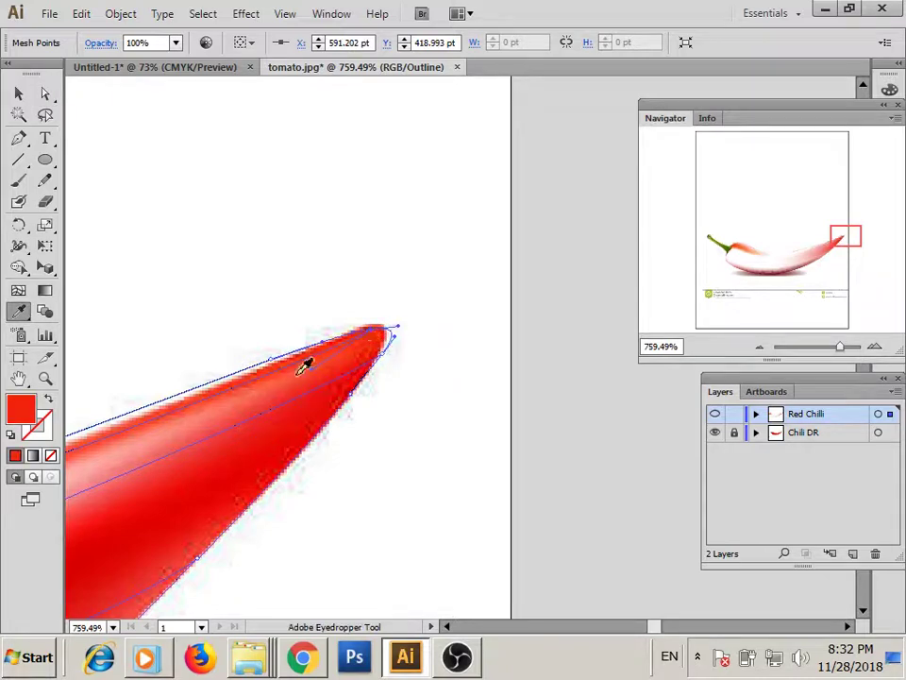
pyautogui.moveTo(303, 364)
pyautogui.mouseDown()
pyautogui.moveTo(357, 384)
pyautogui.moveTo(409, 376)
pyautogui.moveTo(421, 429)
pyautogui.moveTo(366, 473)
pyautogui.moveTo(380, 443)
pyautogui.moveTo(170, 538)
pyautogui.moveTo(512, 447)
pyautogui.moveTo(204, 613)
pyautogui.moveTo(368, 478)
pyautogui.moveTo(273, 495)
pyautogui.mouseUp()
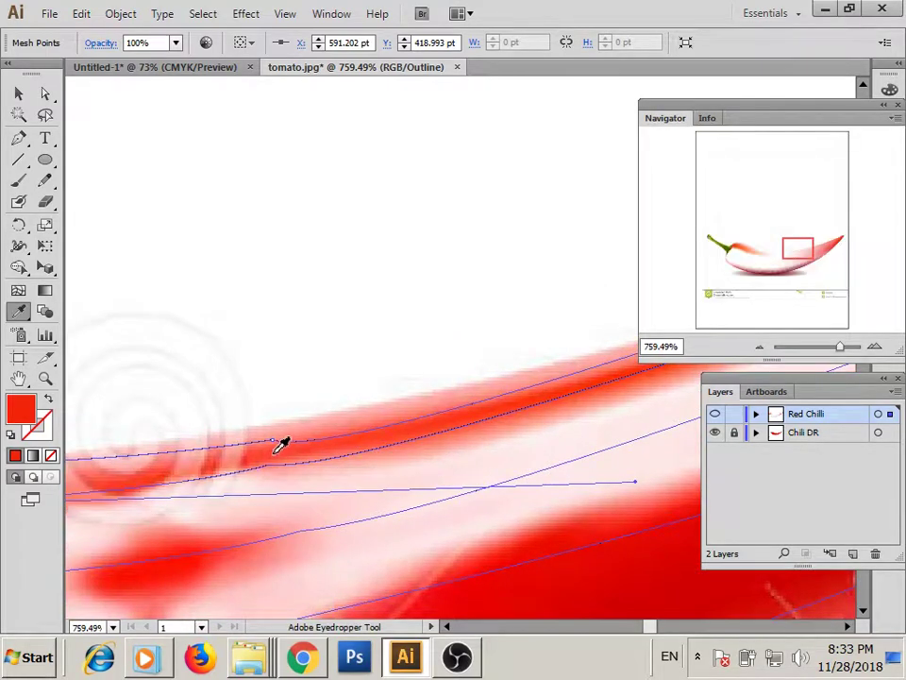
# Give upper-highlight edge points a salmon highlight and a sampled red.
pyautogui.press('a')
pyautogui.click(277, 448)
pyautogui.press('i')
pyautogui.click(278, 442)
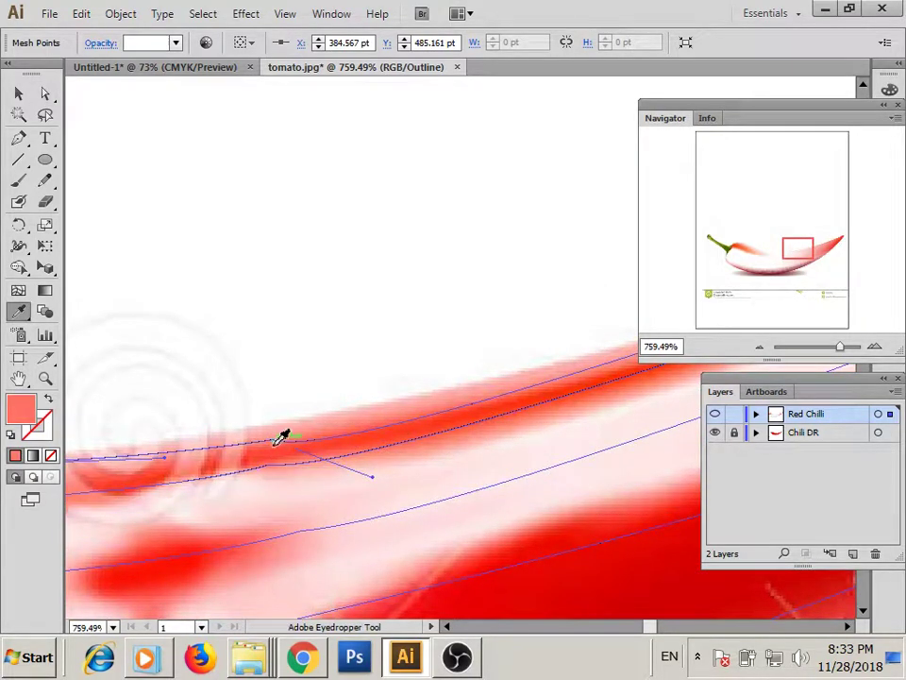
pyautogui.moveTo(281, 436)
pyautogui.mouseDown()
pyautogui.moveTo(421, 439)
pyautogui.moveTo(421, 469)
pyautogui.moveTo(371, 444)
pyautogui.mouseUp()
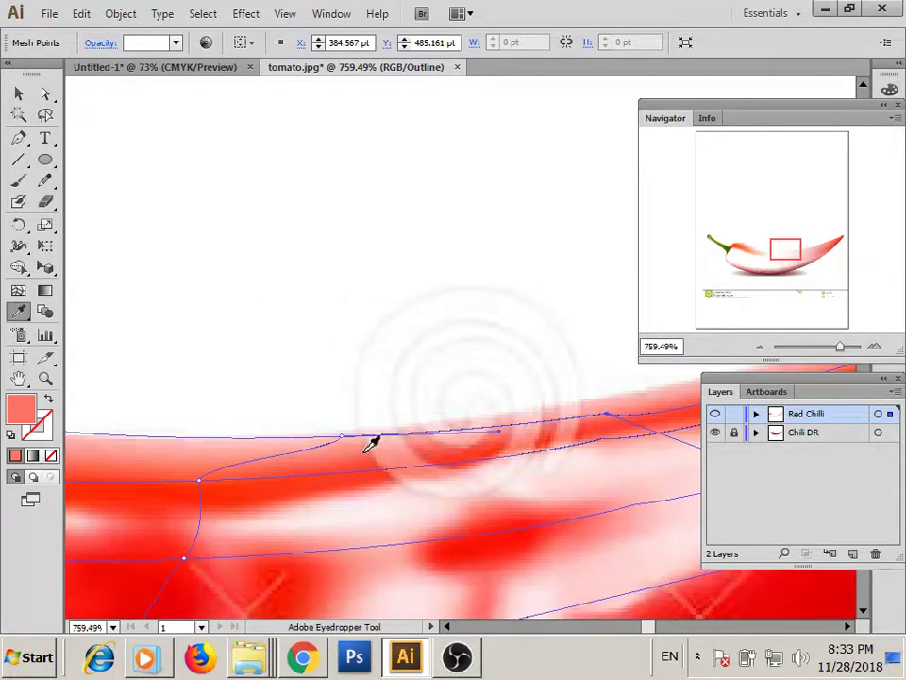
pyautogui.keyDown('ctrl'); pyautogui.click(342, 438); pyautogui.keyUp('ctrl')
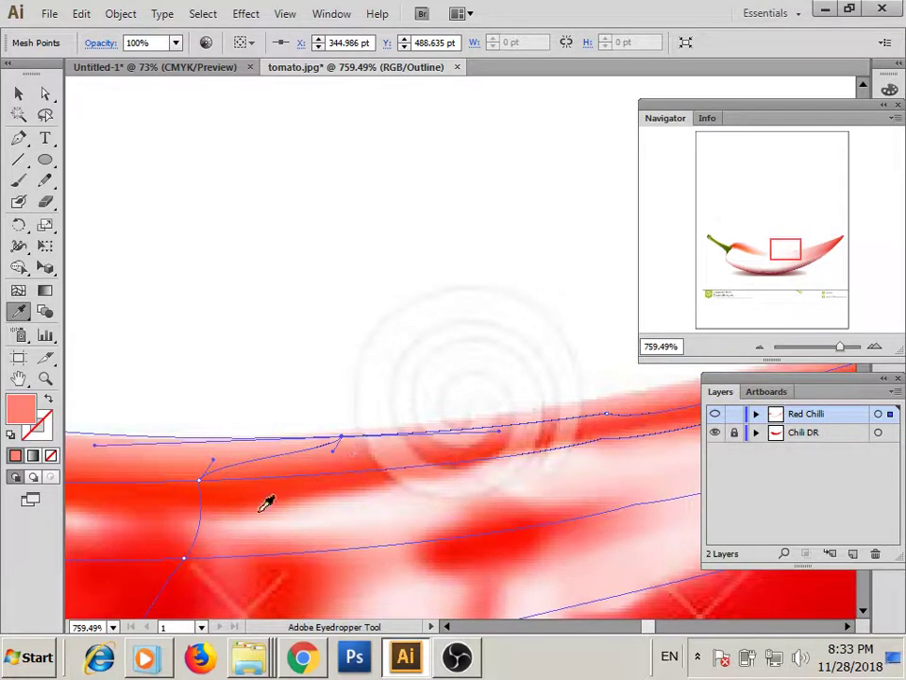
pyautogui.moveTo(267, 503); pyautogui.dragTo(398, 449)
pyautogui.press('a')
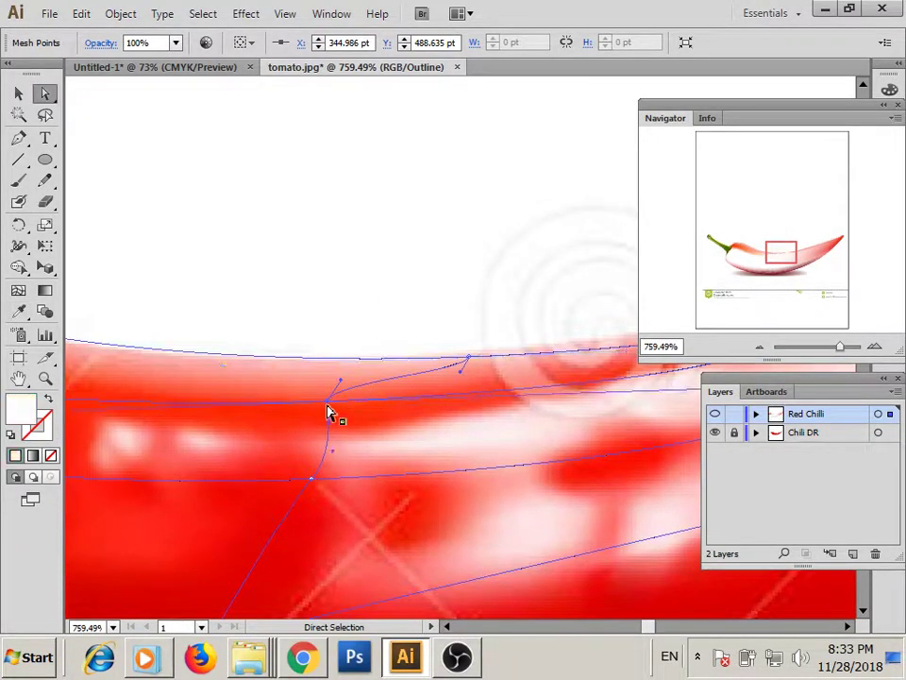
pyautogui.press('i')
pyautogui.click(334, 398)
# Sample reds from the photo onto mesh points in the chili's body.
pyautogui.press('a')
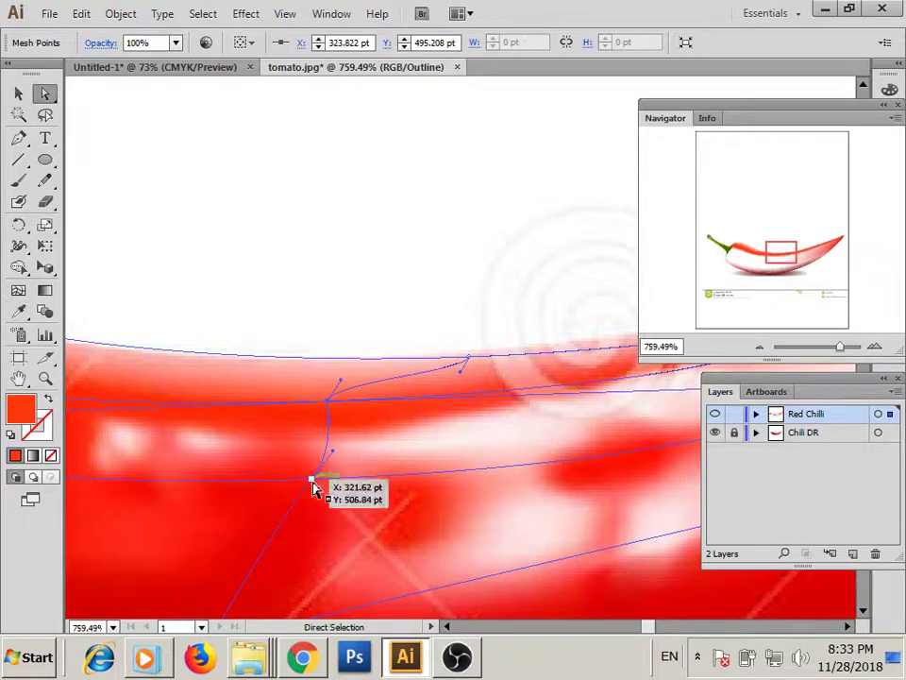
pyautogui.click(314, 482)
pyautogui.press('i')
pyautogui.moveTo(306, 540); pyautogui.dragTo(354, 436)
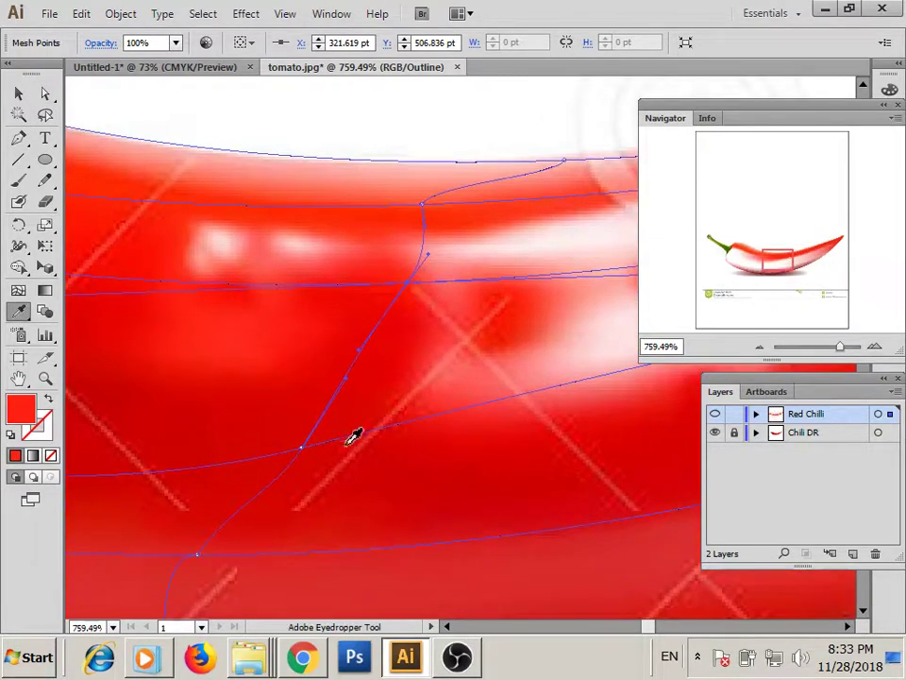
pyautogui.press('a')
pyautogui.click(300, 448)
pyautogui.press('i')
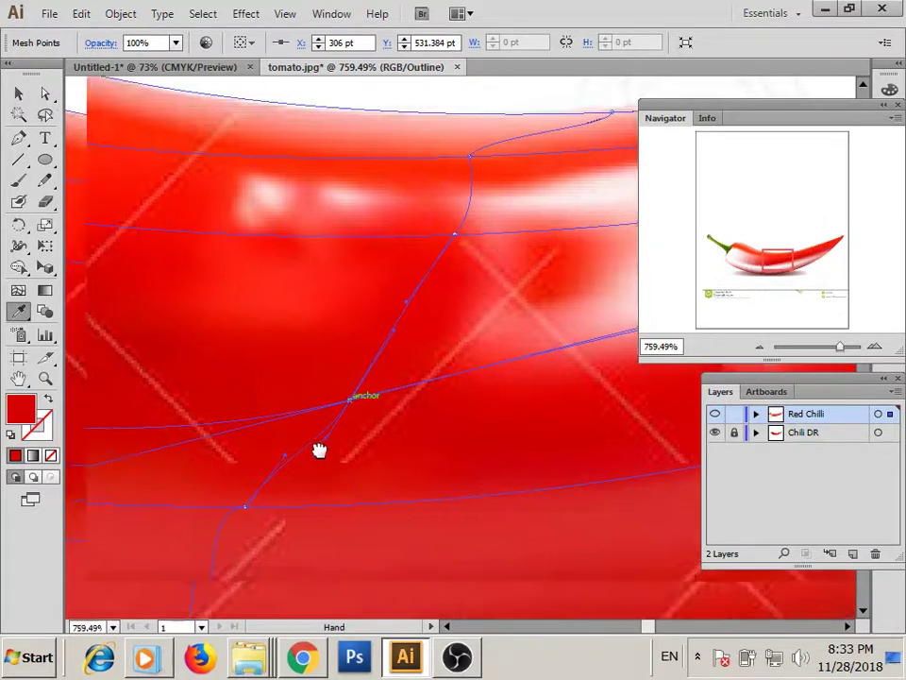
# Colour lower-body points with reds, including a dark red on the bottom edge.
pyautogui.moveTo(303, 447); pyautogui.dragTo(338, 404)
pyautogui.press('a')
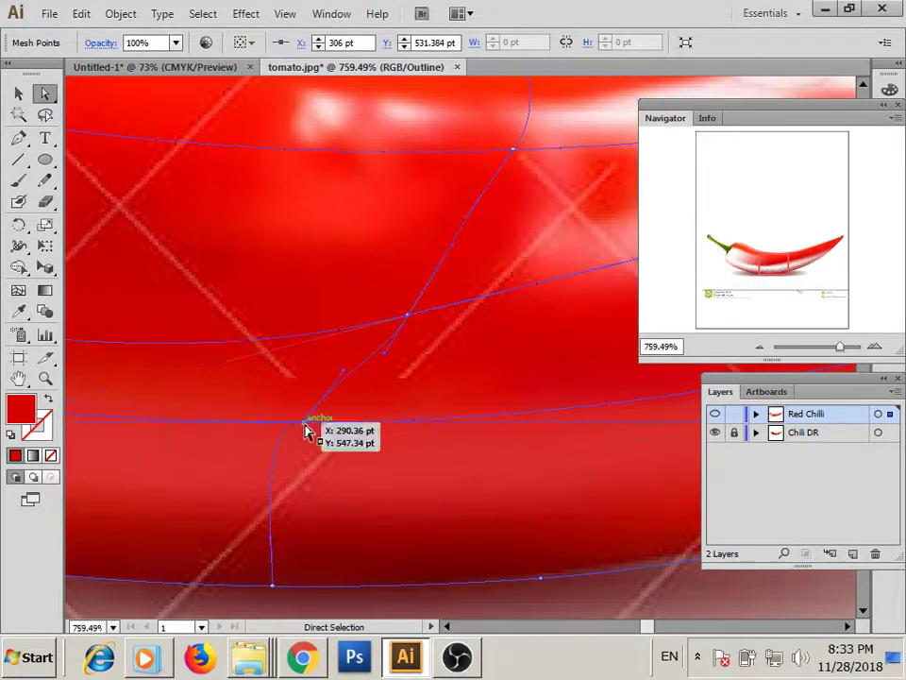
pyautogui.click(304, 425)
pyautogui.press('i')
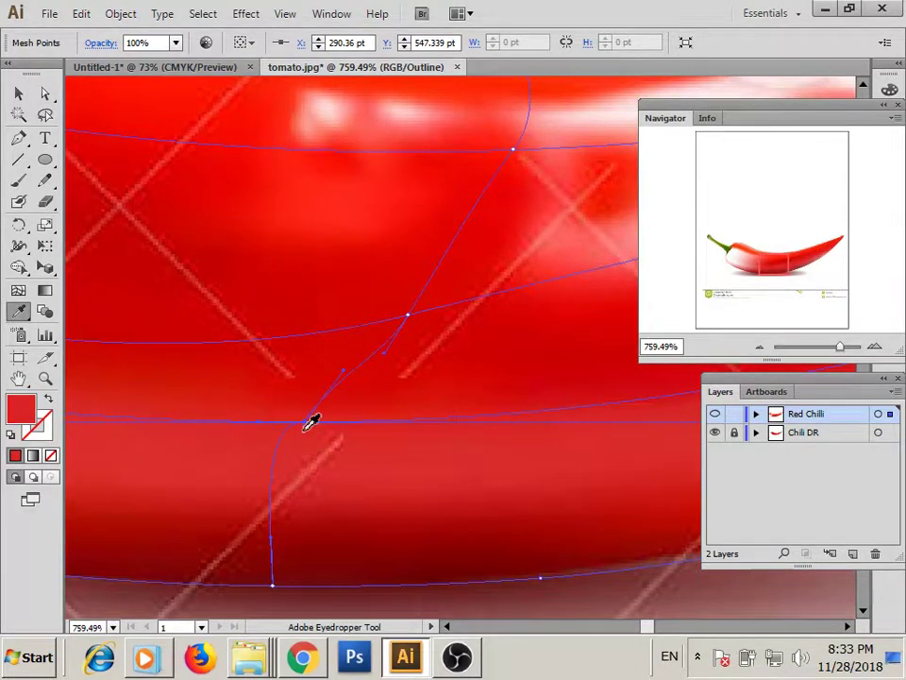
pyautogui.moveTo(290, 458); pyautogui.dragTo(317, 390)
pyautogui.press('a')
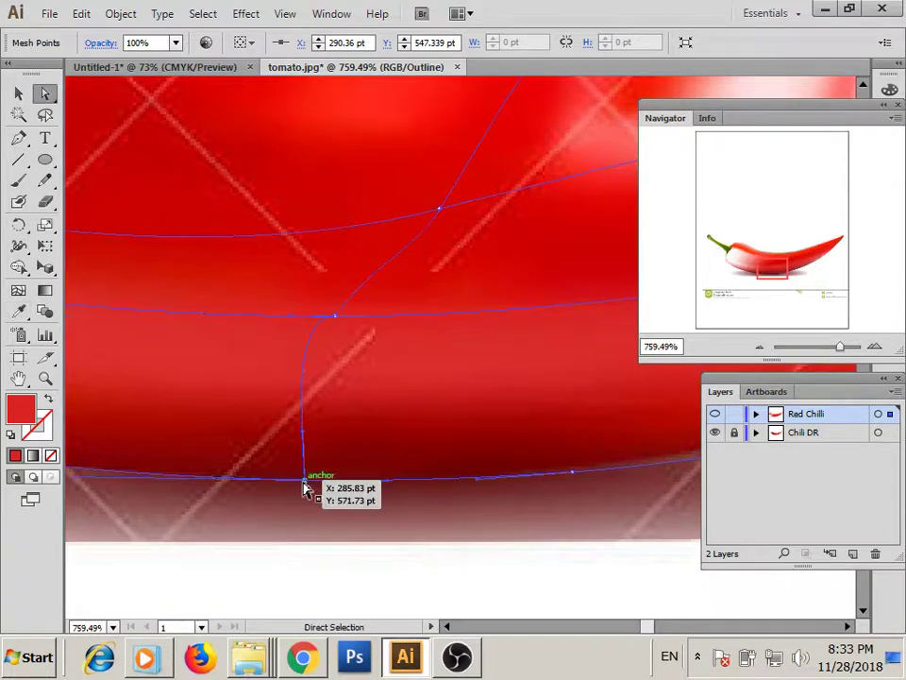
pyautogui.click(303, 478)
pyautogui.press('i')
pyautogui.moveTo(297, 457)
pyautogui.mouseDown()
pyautogui.moveTo(405, 516)
pyautogui.moveTo(444, 465)
pyautogui.moveTo(356, 384)
pyautogui.moveTo(577, 385)
pyautogui.mouseUp()
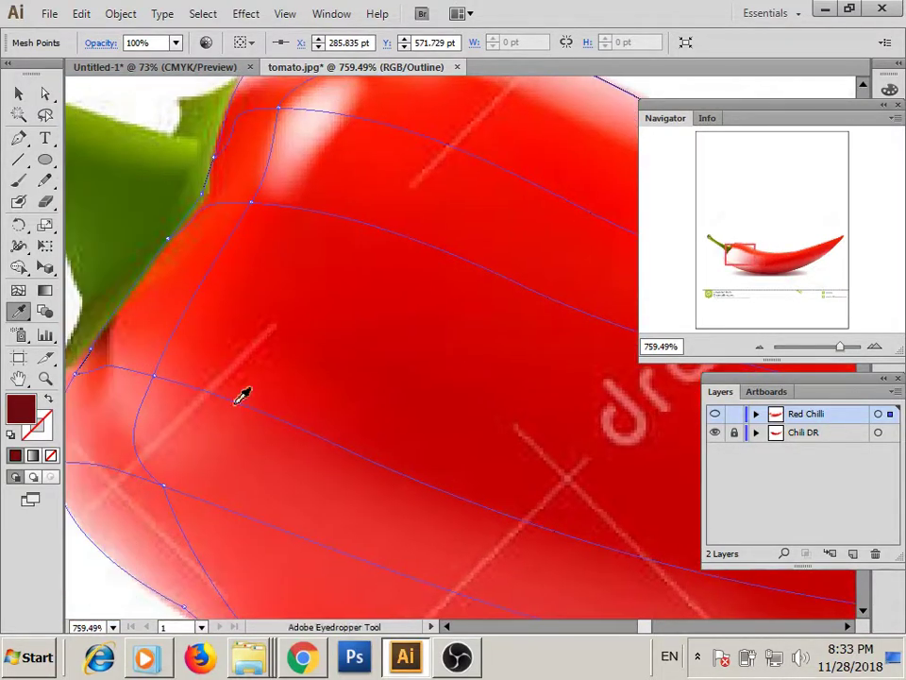
# Select the mesh points near the stem end and just under the green stem.
pyautogui.moveTo(238, 395); pyautogui.dragTo(330, 334)
pyautogui.press('a')
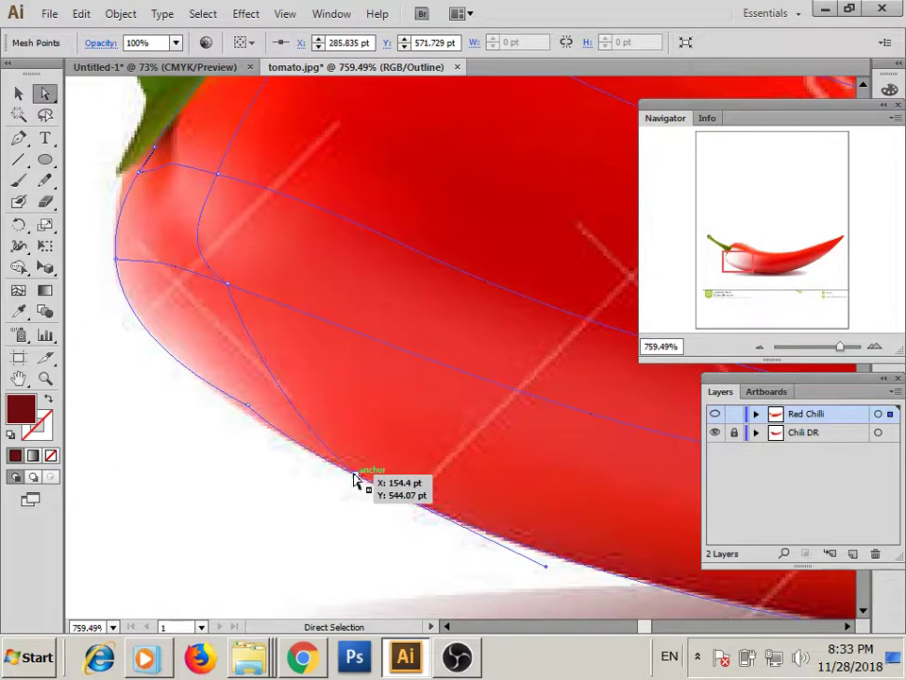
pyautogui.click(355, 476)
pyautogui.press('i')
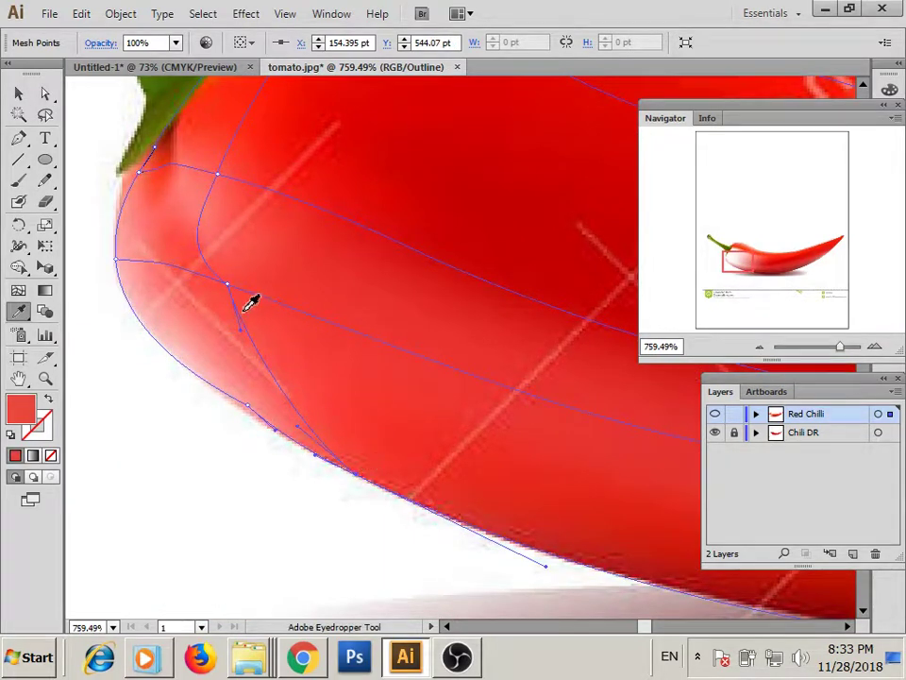
pyautogui.keyDown('ctrl'); pyautogui.click(230, 284); pyautogui.keyUp('ctrl')
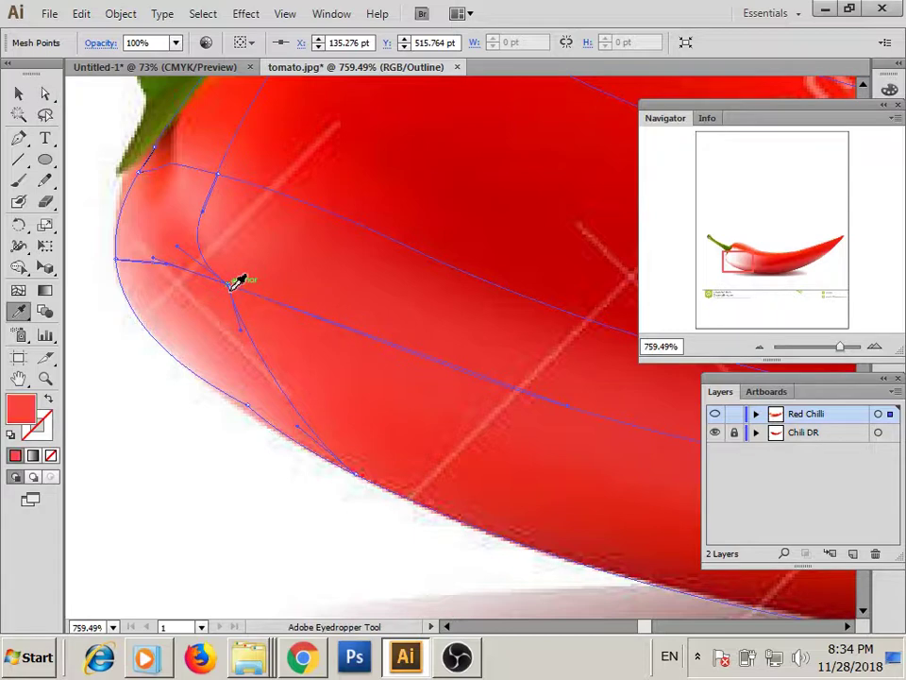
pyautogui.moveTo(233, 283); pyautogui.dragTo(251, 348)
pyautogui.keyDown('ctrl'); pyautogui.click(241, 307); pyautogui.keyUp('ctrl')
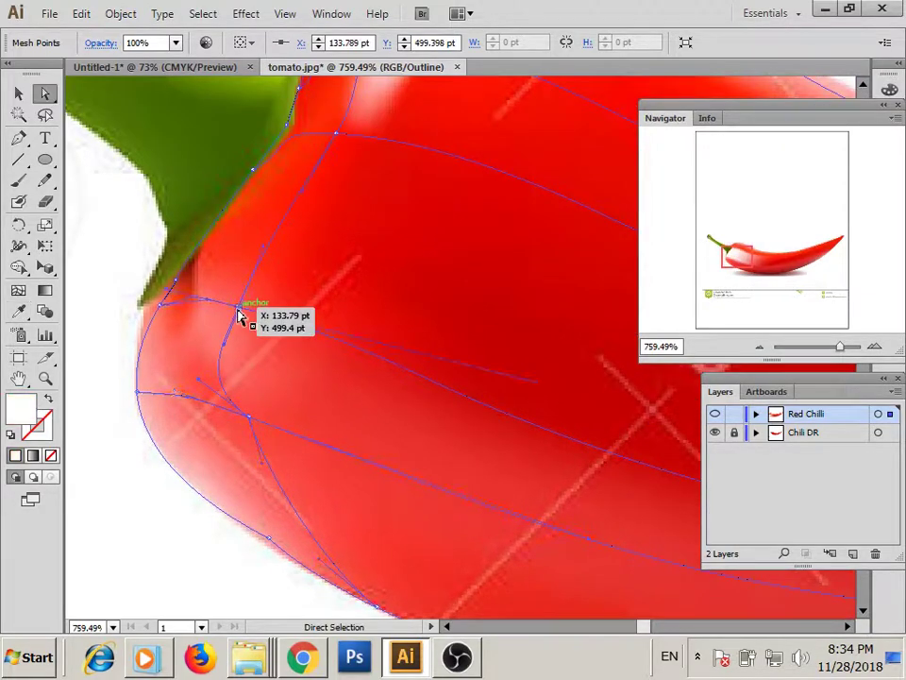
pyautogui.moveTo(244, 304); pyautogui.dragTo(221, 458)
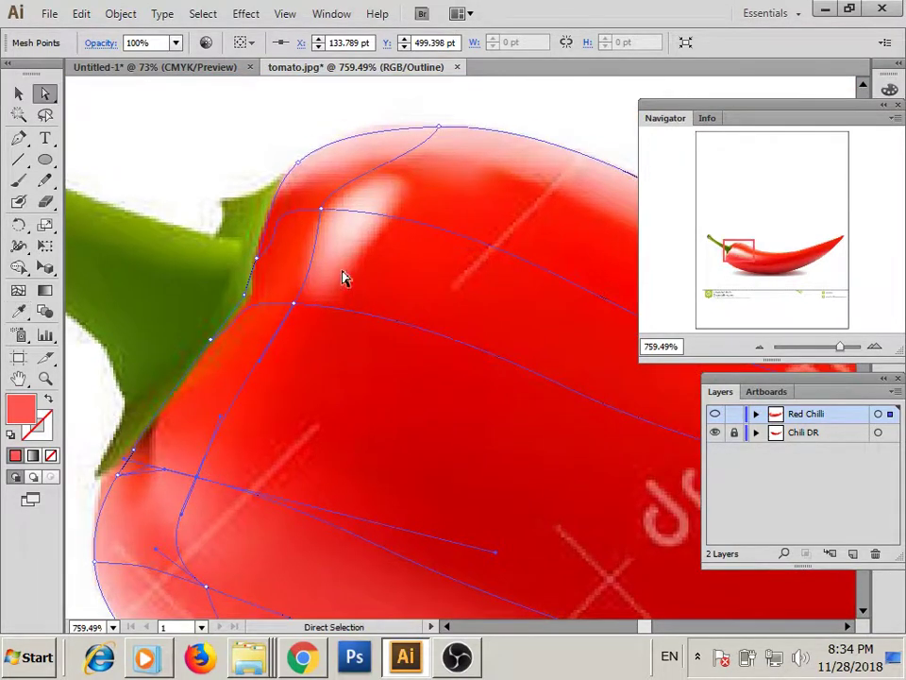
# Sample red and orange-red from the photo onto points at the stem end and shoulder.
pyautogui.keyDown('ctrl'); pyautogui.click(300, 302); pyautogui.keyUp('ctrl')
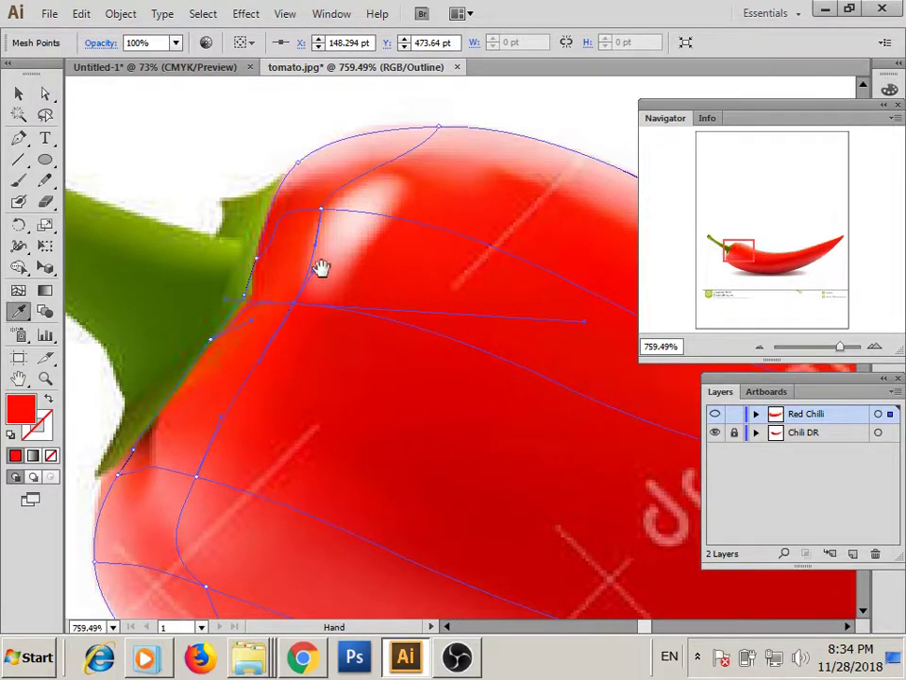
pyautogui.moveTo(327, 203); pyautogui.dragTo(317, 279)
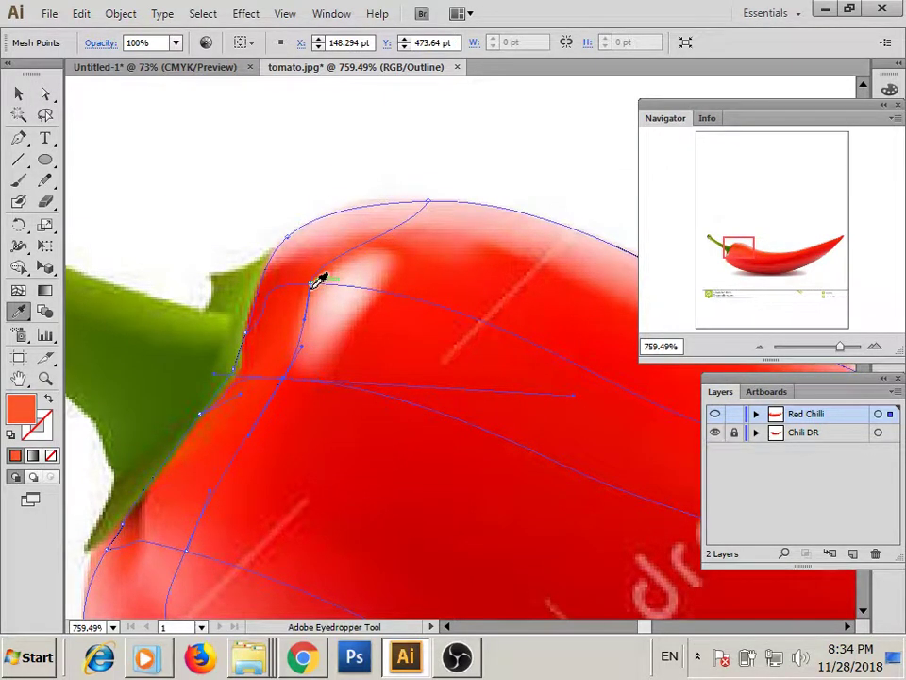
pyautogui.click(314, 284)
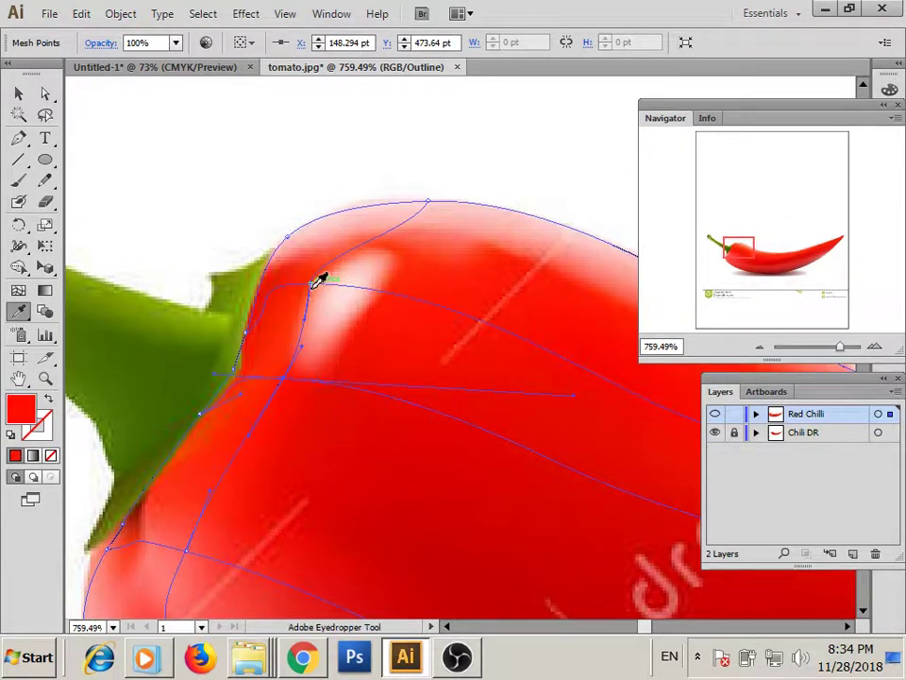
pyautogui.click(314, 284)
pyautogui.keyDown('ctrl'); pyautogui.click(315, 283); pyautogui.keyUp('ctrl')
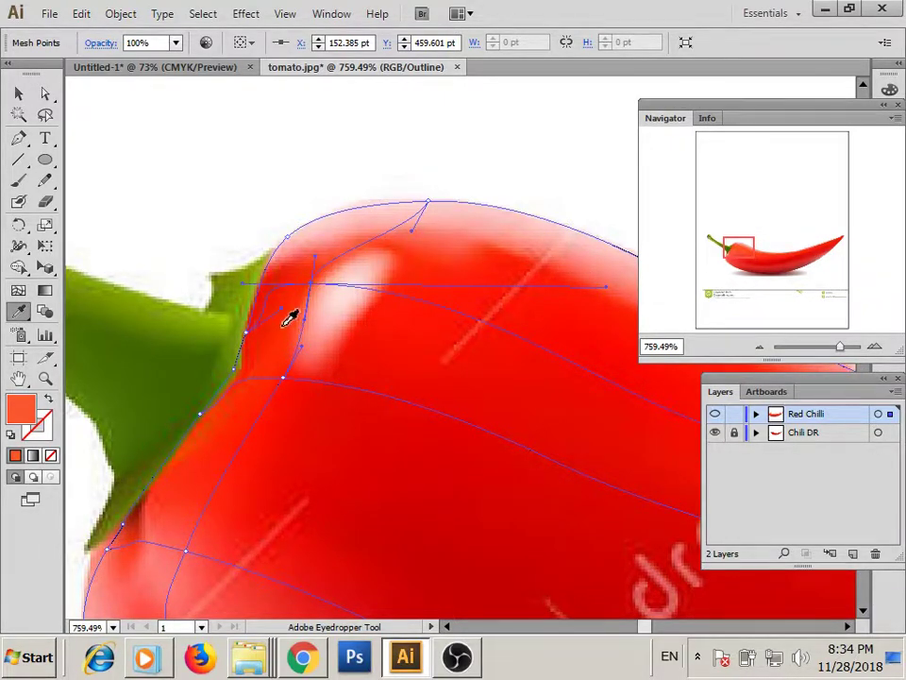
pyautogui.moveTo(289, 319); pyautogui.dragTo(370, 345)
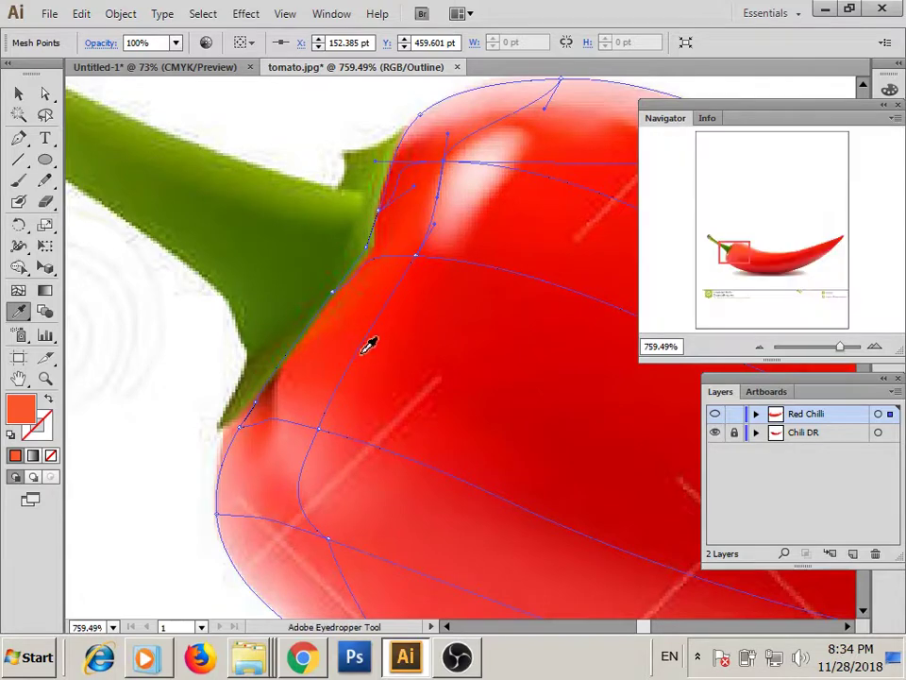
pyautogui.press('ctrl')
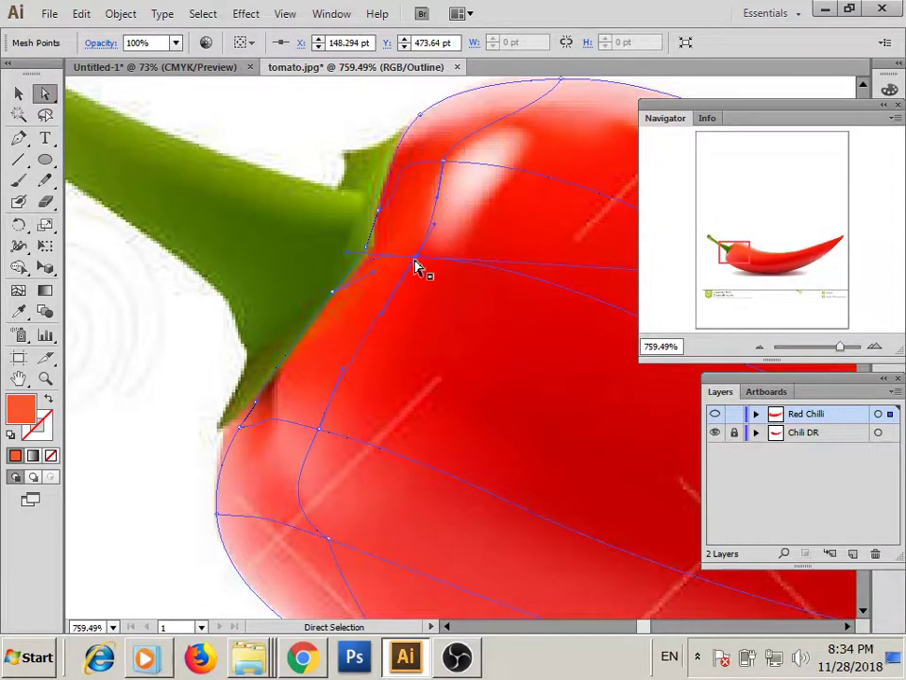
pyautogui.click(418, 261)
pyautogui.moveTo(425, 255); pyautogui.dragTo(262, 313)
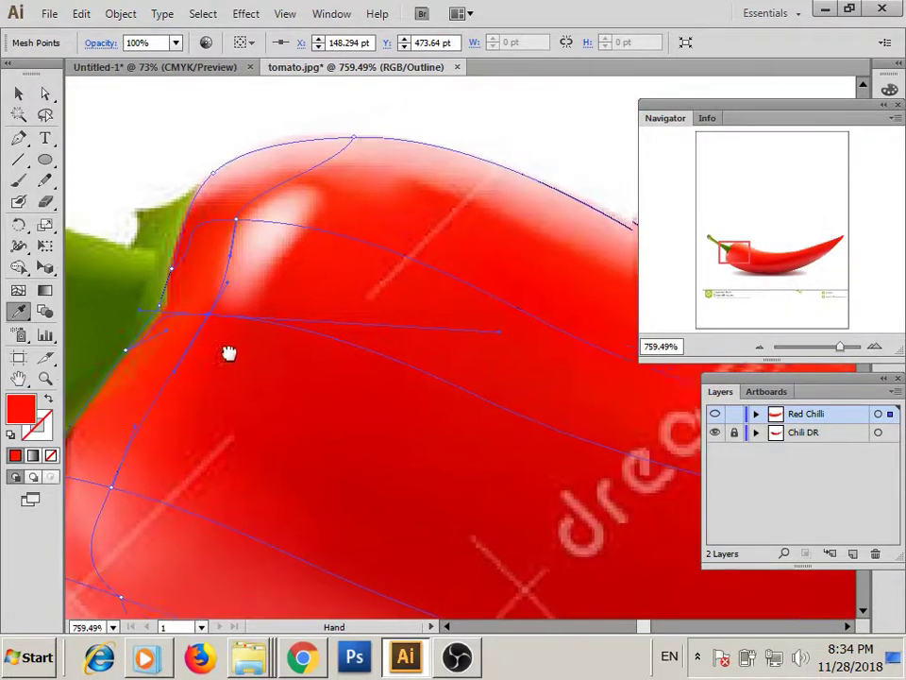
# Add a mesh point on the shoulder highlight and give it the photo's pale highlight colour.
pyautogui.click(18, 290)
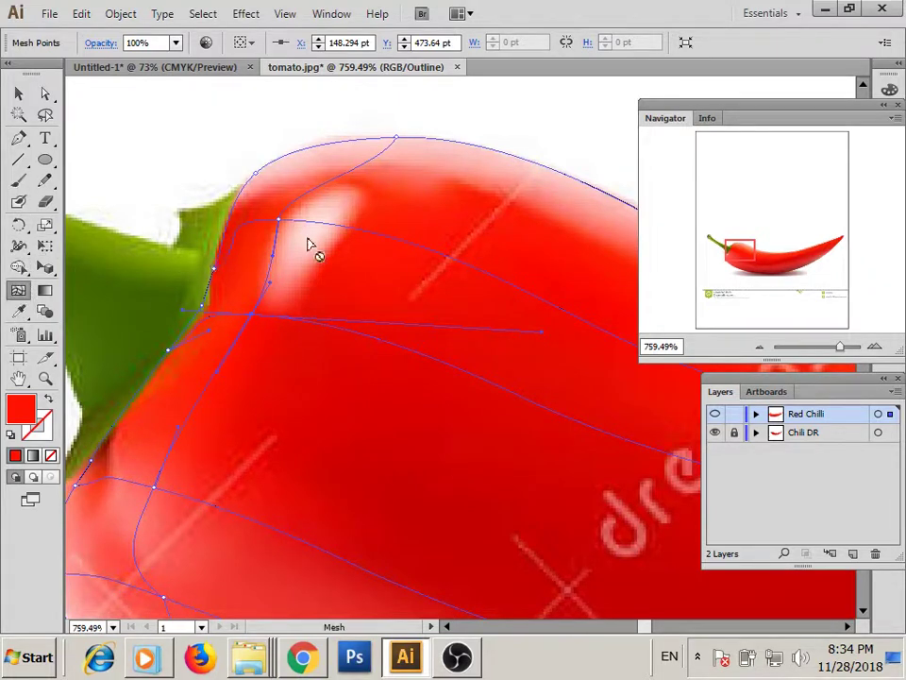
pyautogui.click(348, 230)
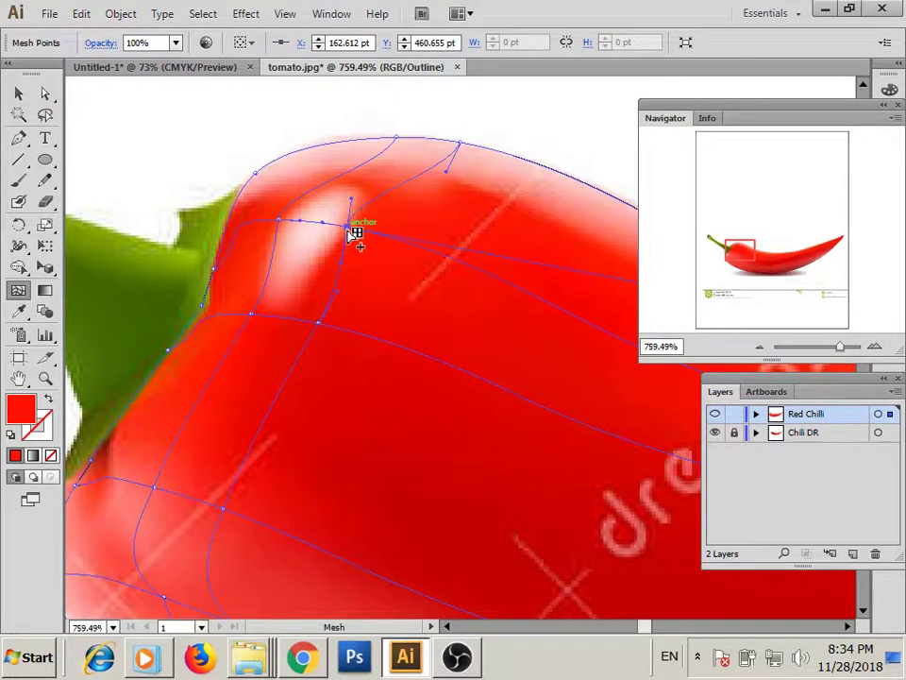
pyautogui.press('a')
pyautogui.press('i')
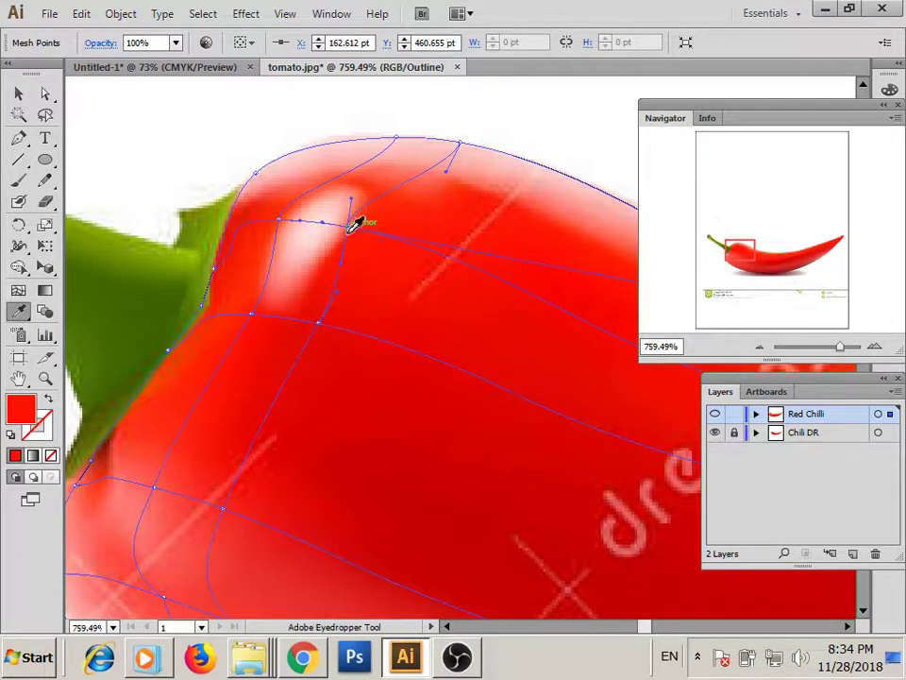
pyautogui.click(346, 227)
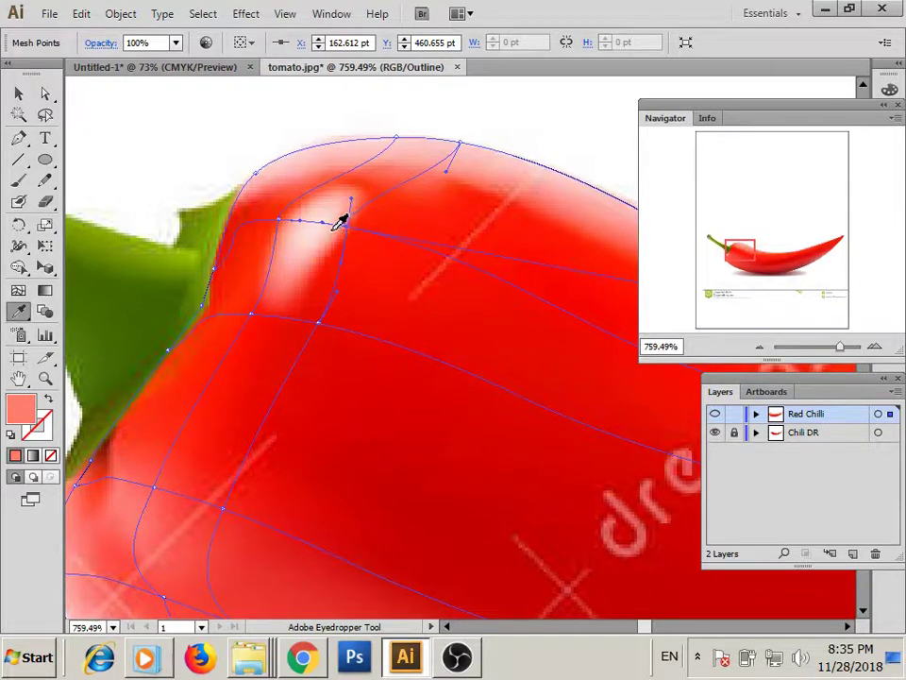
pyautogui.click(333, 225)
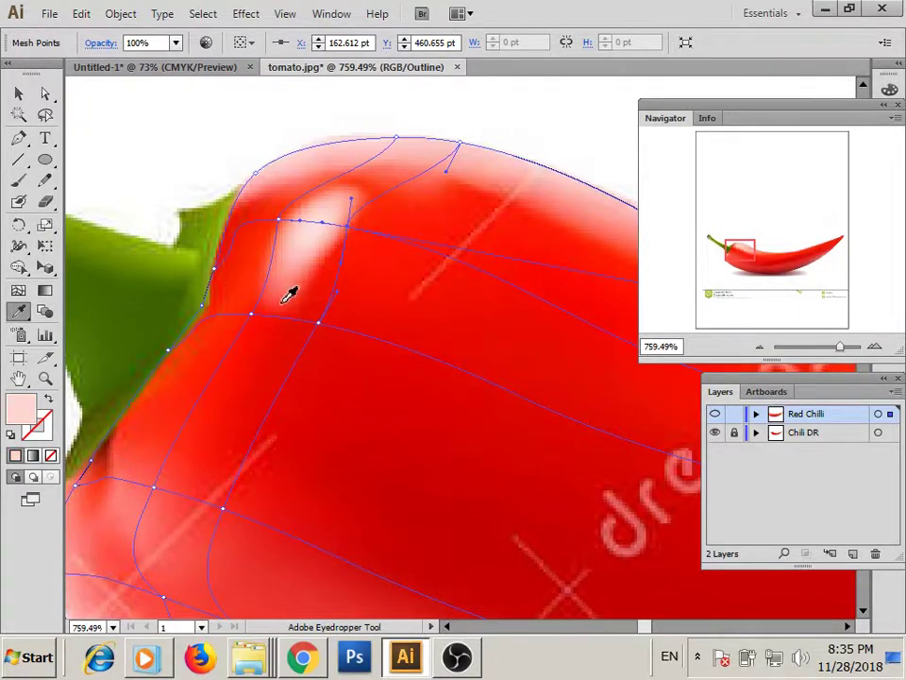
# Sample reds onto mesh points along the chili's lower side and underside.
pyautogui.moveTo(289, 295); pyautogui.dragTo(334, 256)
pyautogui.press('a')
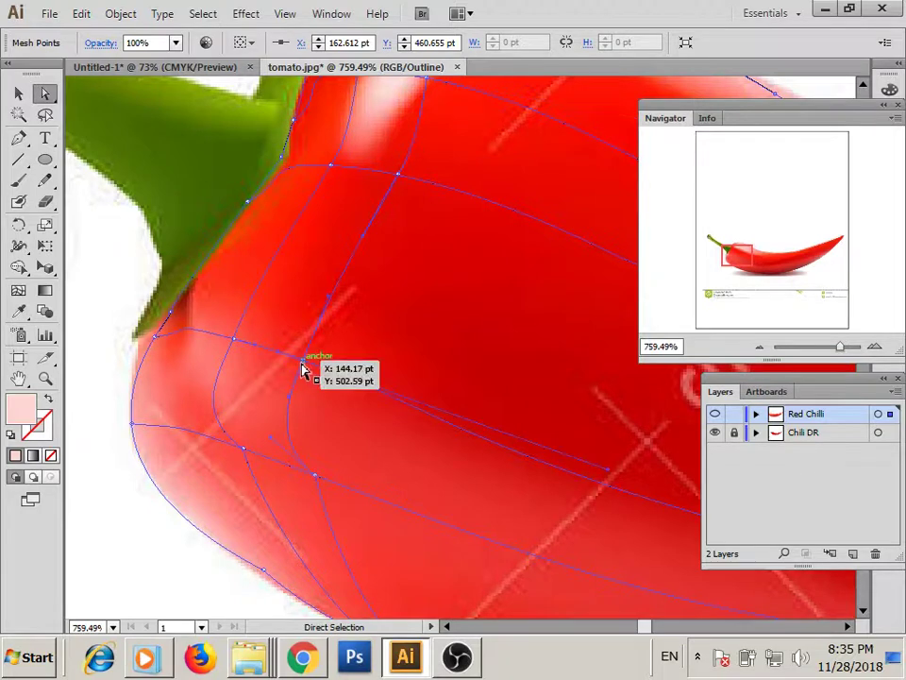
pyautogui.click(302, 365)
pyautogui.press('i')
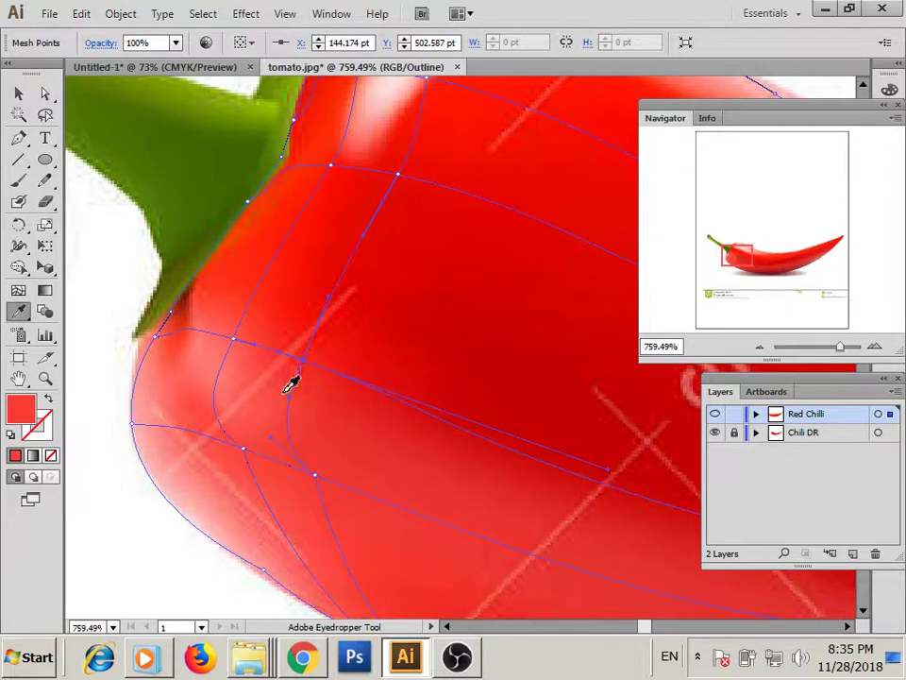
pyautogui.moveTo(289, 381); pyautogui.dragTo(269, 297)
pyautogui.press('a')
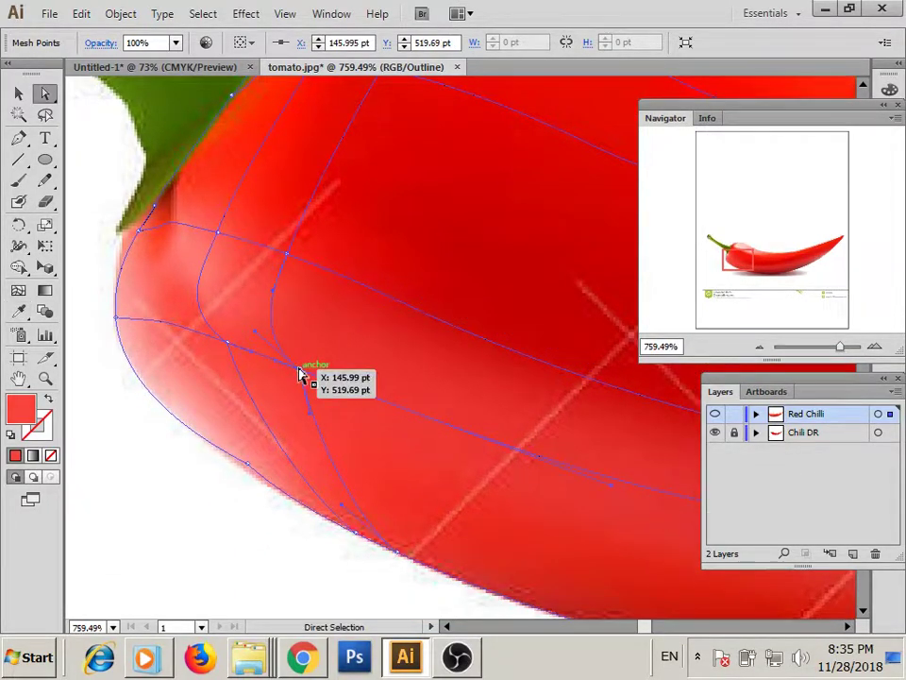
pyautogui.press('i')
pyautogui.moveTo(300, 378)
pyautogui.mouseDown()
pyautogui.moveTo(202, 343)
pyautogui.moveTo(148, 350)
pyautogui.moveTo(219, 332)
pyautogui.mouseUp()
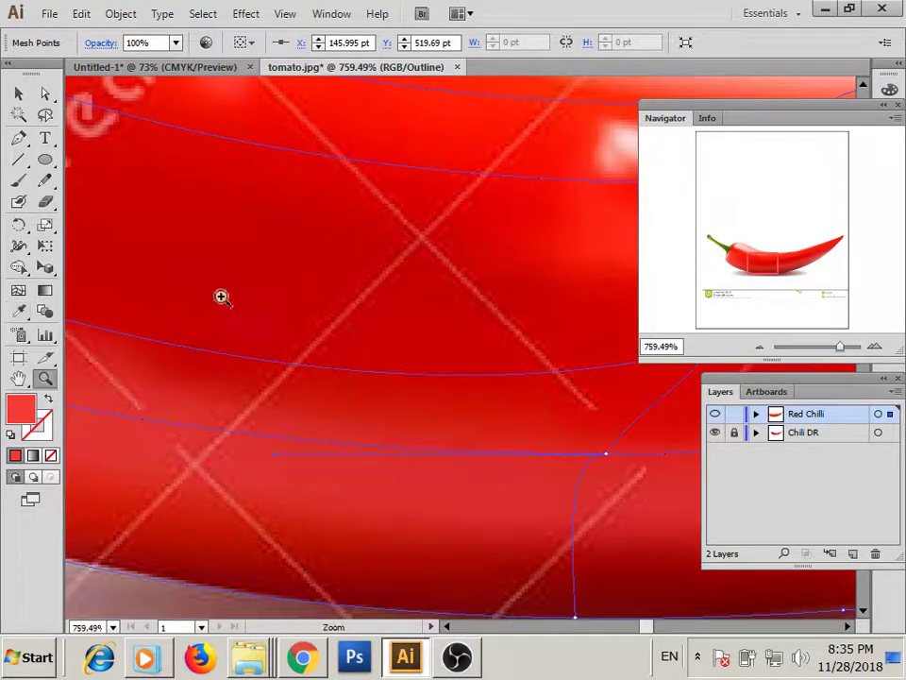
pyautogui.scroll(-1, 218, 298)
pyautogui.scroll(-3, 242, 283)
pyautogui.scroll(-2, 242, 283)
pyautogui.moveTo(263, 304)
pyautogui.mouseDown()
pyautogui.moveTo(204, 287)
pyautogui.moveTo(239, 243)
pyautogui.mouseUp()
# Switch the view to Preview and zoom in on the chili's stem.
pyautogui.click(244, 15)
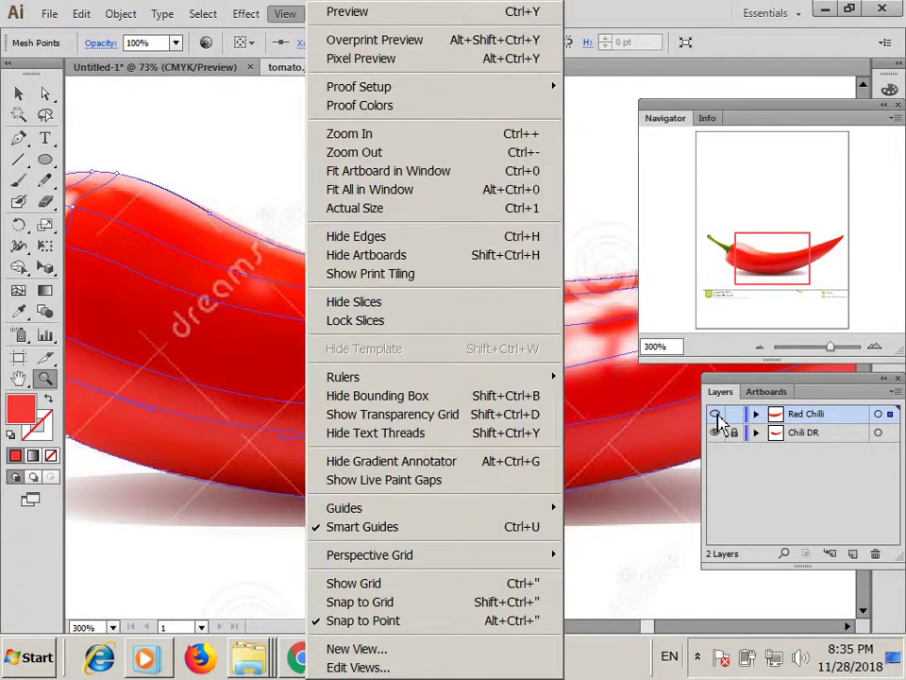
pyautogui.click(349, 10)
pyautogui.scroll(-1, 433, 322)
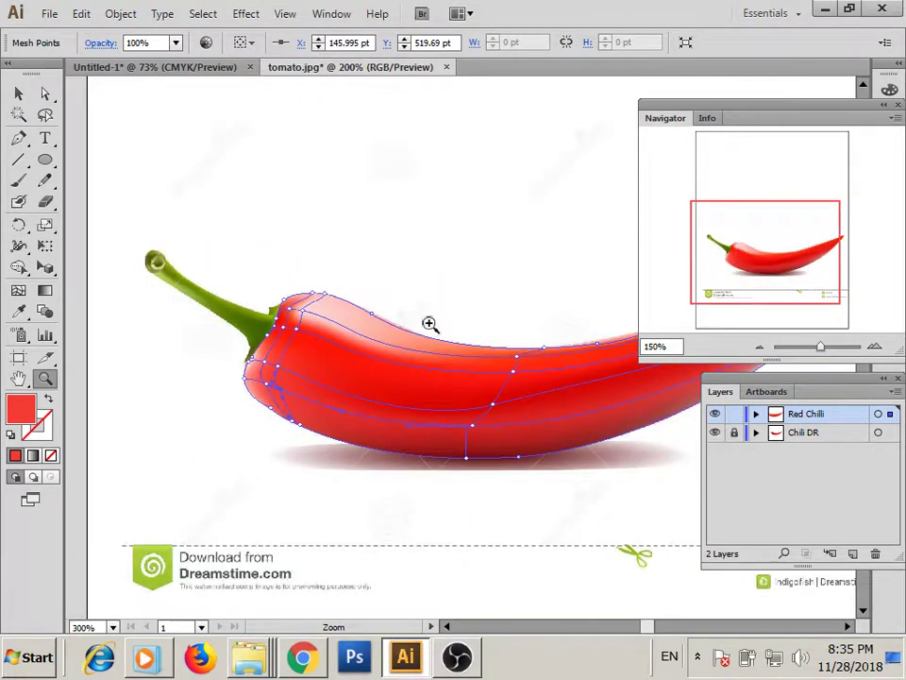
pyautogui.scroll(-1, 429, 324)
pyautogui.moveTo(242, 327)
pyautogui.mouseDown()
pyautogui.moveTo(136, 350)
pyautogui.moveTo(199, 332)
pyautogui.moveTo(226, 367)
pyautogui.moveTo(295, 387)
pyautogui.mouseUp()
pyautogui.keyDown('ctrl'); pyautogui.click(142, 434); pyautogui.keyUp('ctrl')
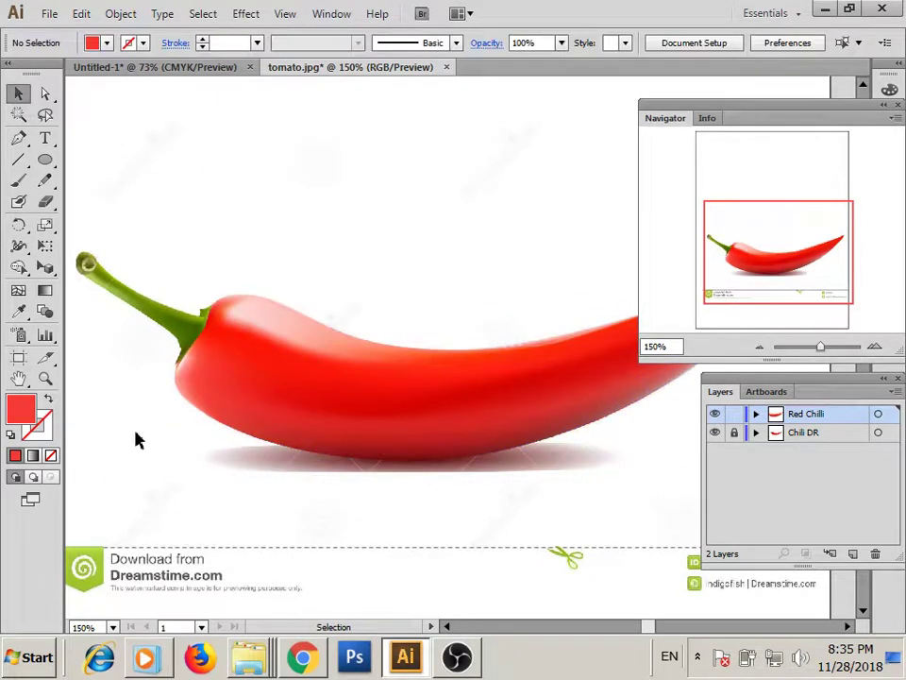
pyautogui.moveTo(101, 229); pyautogui.dragTo(254, 418)
pyautogui.moveTo(357, 412); pyautogui.dragTo(255, 442)
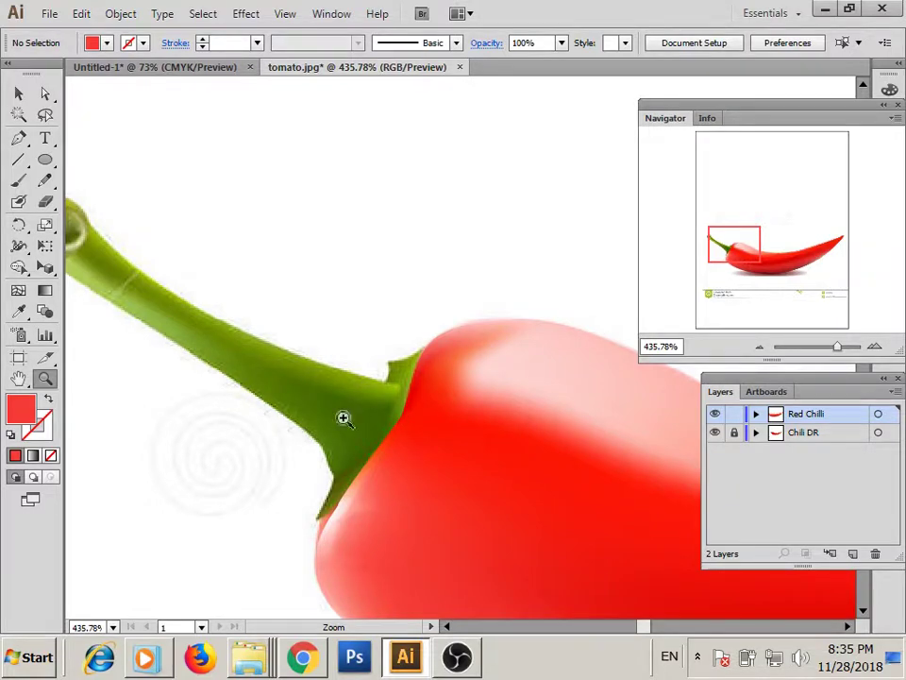
# Set the Red Chilli layer to outlines and sketch a 1 pt path down the stem edge.
pyautogui.keyDown('ctrl'); pyautogui.click(716, 415); pyautogui.keyUp('ctrl')
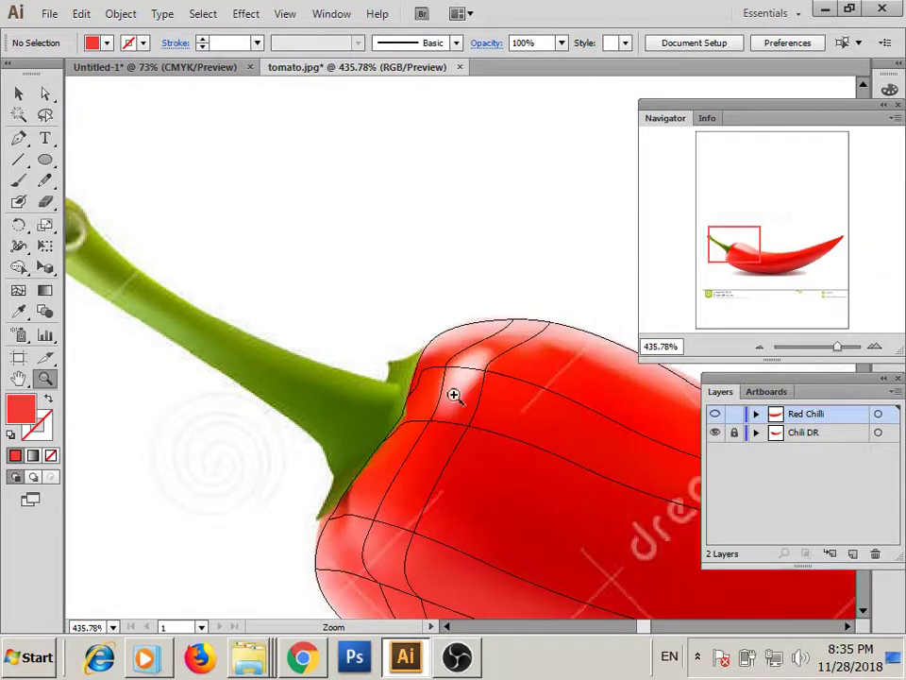
pyautogui.press('p')
pyautogui.click(418, 352)
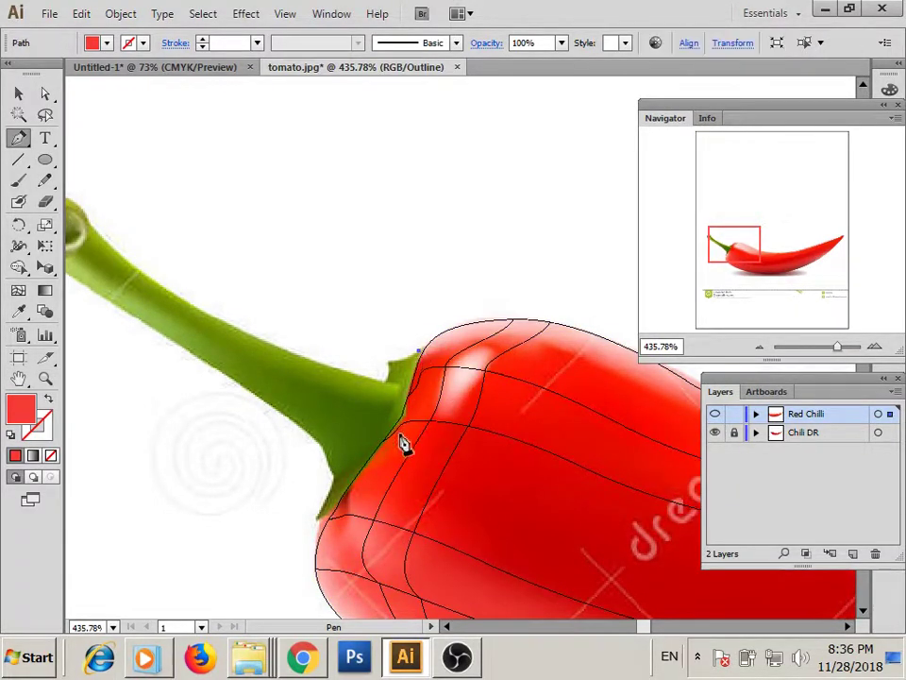
pyautogui.click(256, 43)
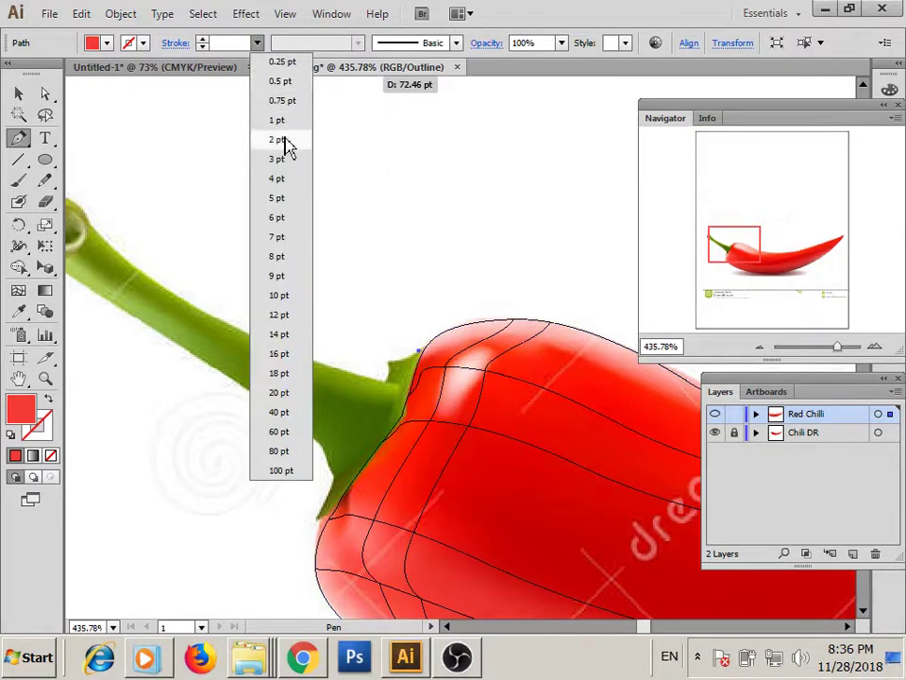
pyautogui.click(283, 141)
pyautogui.click(401, 418)
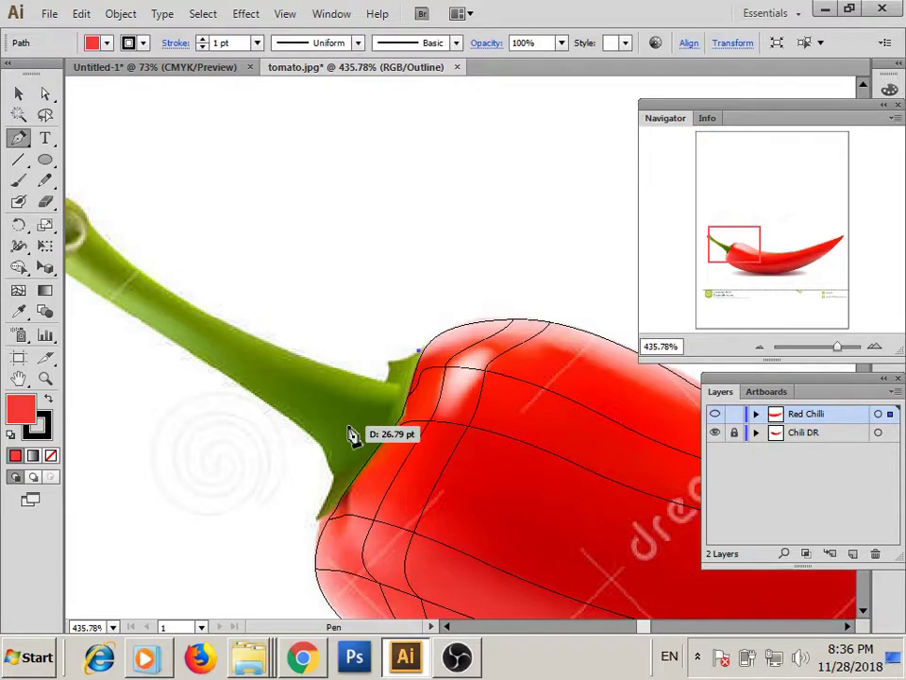
pyautogui.click(18, 94)
pyautogui.click(341, 328)
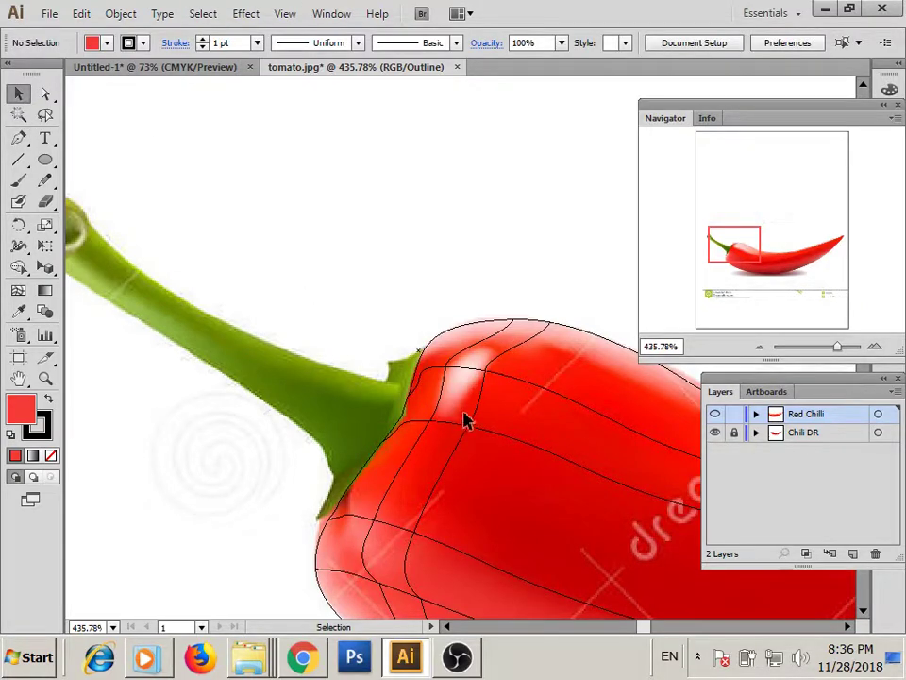
# Deselect the mesh and zoom back out to see the whole chili.
pyautogui.click(478, 367)
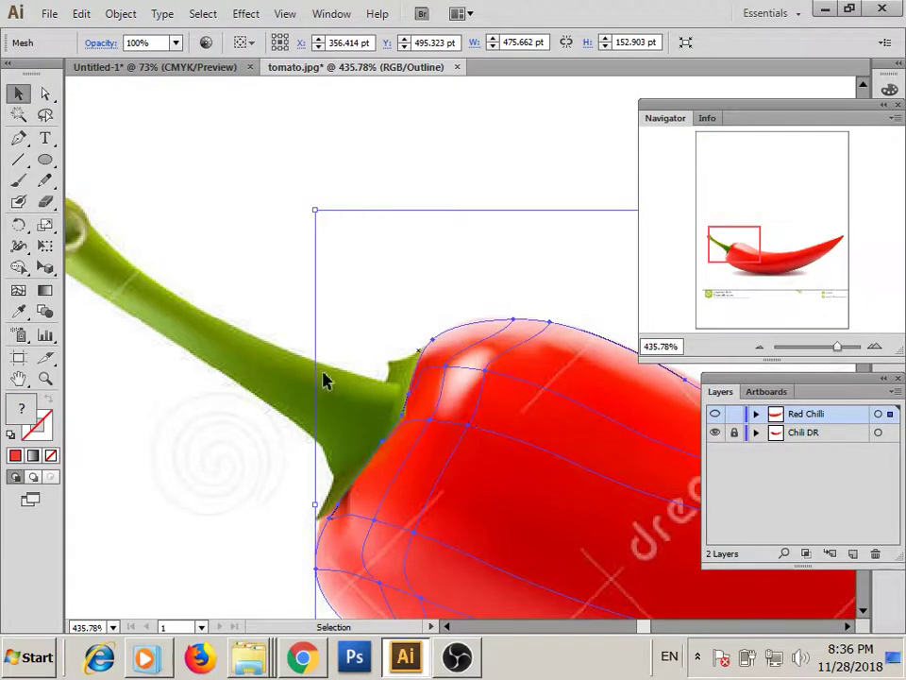
pyautogui.click(204, 202)
pyautogui.press('z')
pyautogui.keyDown('alt'); pyautogui.click(308, 223); pyautogui.keyUp('alt')
pyautogui.keyDown('alt'); pyautogui.click(467, 412); pyautogui.keyUp('alt')
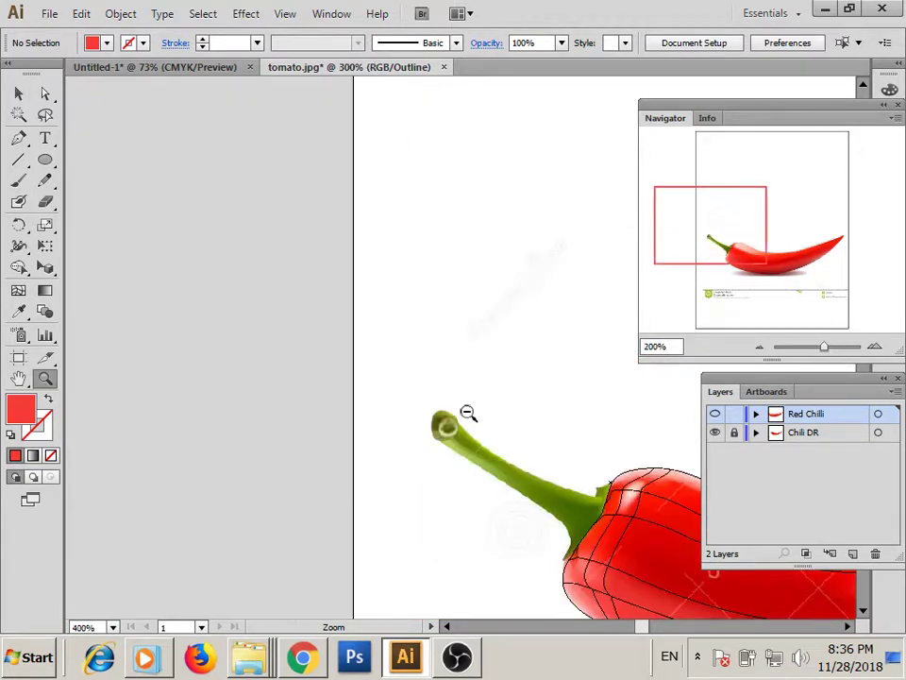
pyautogui.keyDown('alt'); pyautogui.click(495, 463); pyautogui.keyUp('alt')
pyautogui.click(18, 93)
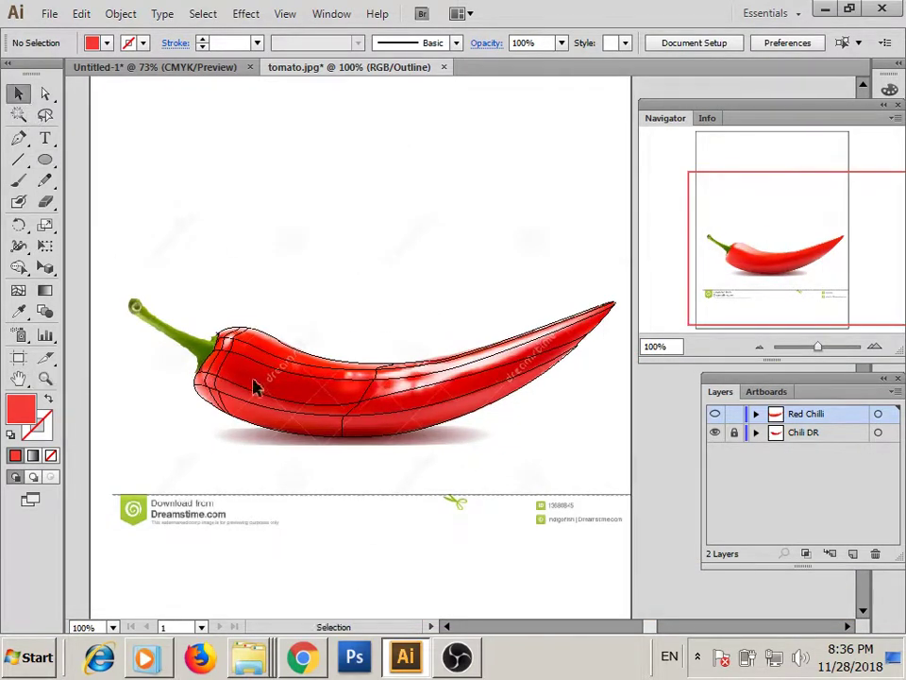
# Preview the Red Chilli layer, lift the mesh to compare, then undo the move.
pyautogui.keyDown('ctrl'); pyautogui.click(715, 413); pyautogui.keyUp('ctrl')
pyautogui.moveTo(360, 410); pyautogui.dragTo(368, 244)
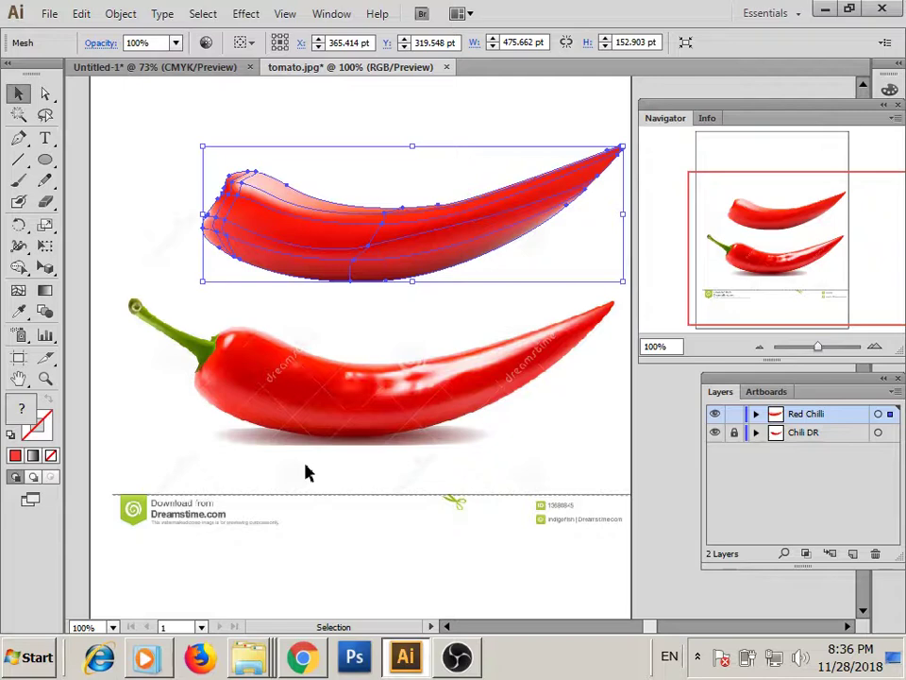
pyautogui.hotkey('ctrl', 'z')
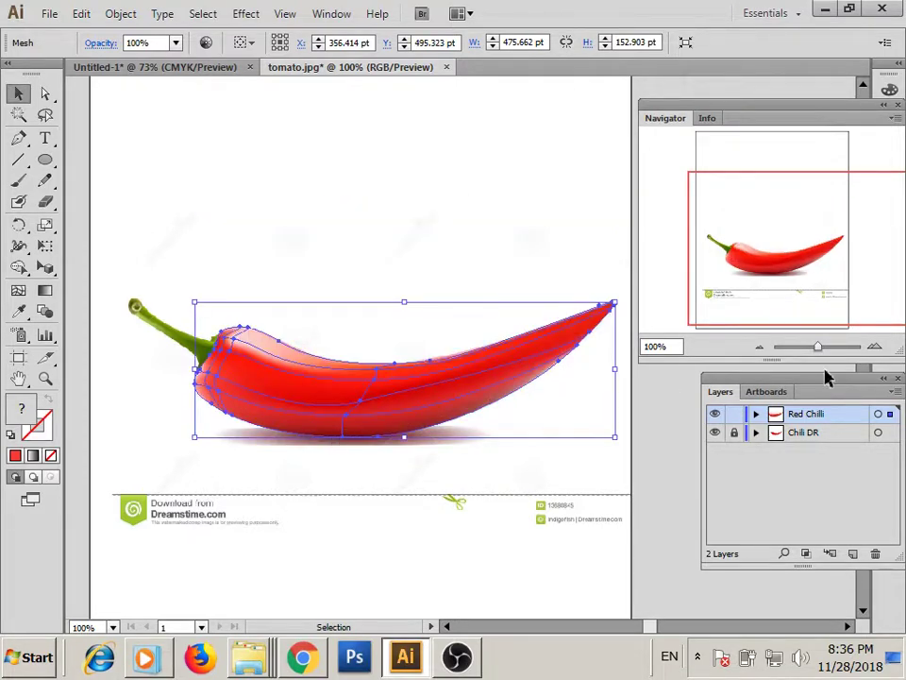
pyautogui.keyDown('ctrl'); pyautogui.click(716, 413); pyautogui.keyUp('ctrl')
# Add a mesh point on the chili's upper body and give it a light highlight colour.
pyautogui.press('z')
pyautogui.moveTo(289, 289); pyautogui.dragTo(593, 476)
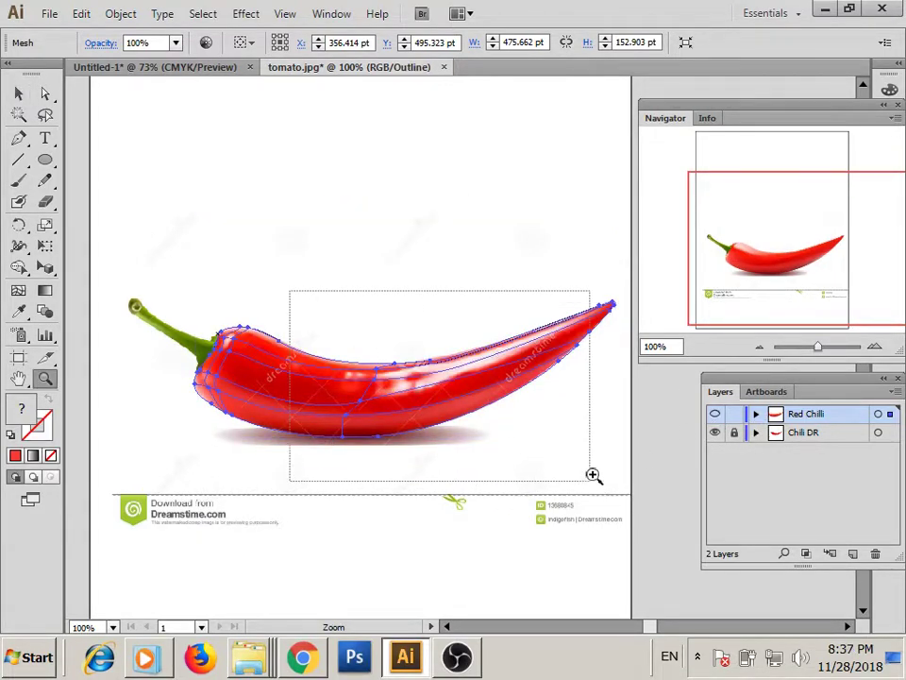
pyautogui.moveTo(558, 419); pyautogui.dragTo(416, 437)
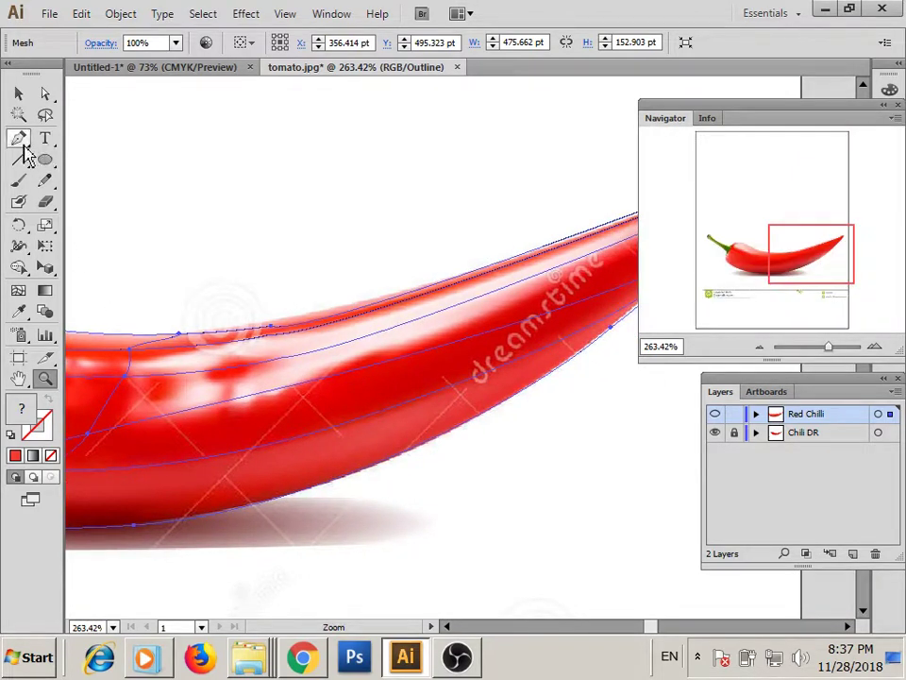
pyautogui.click(18, 290)
pyautogui.click(349, 336)
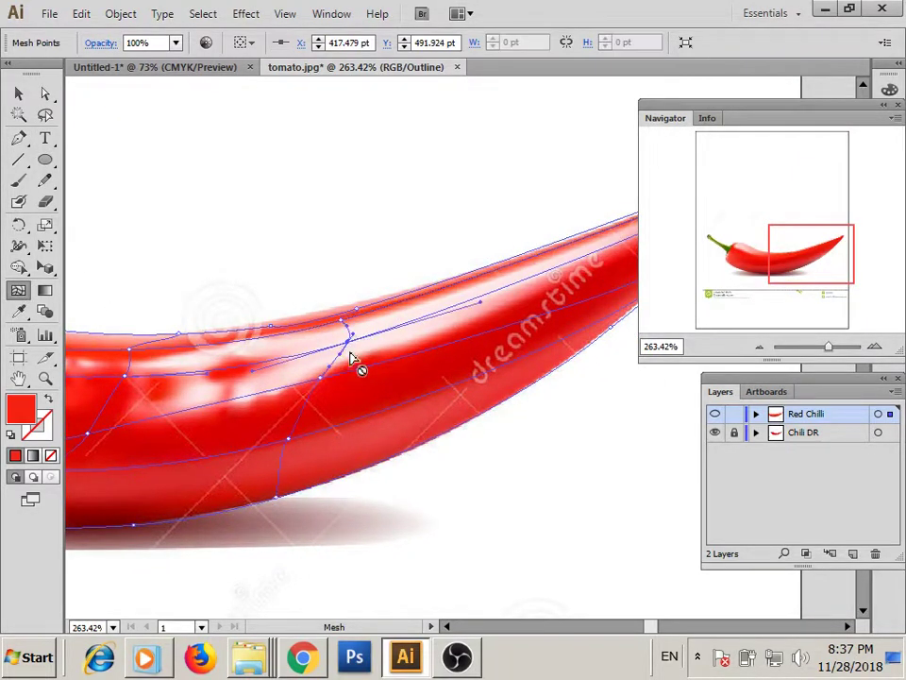
pyautogui.press('a')
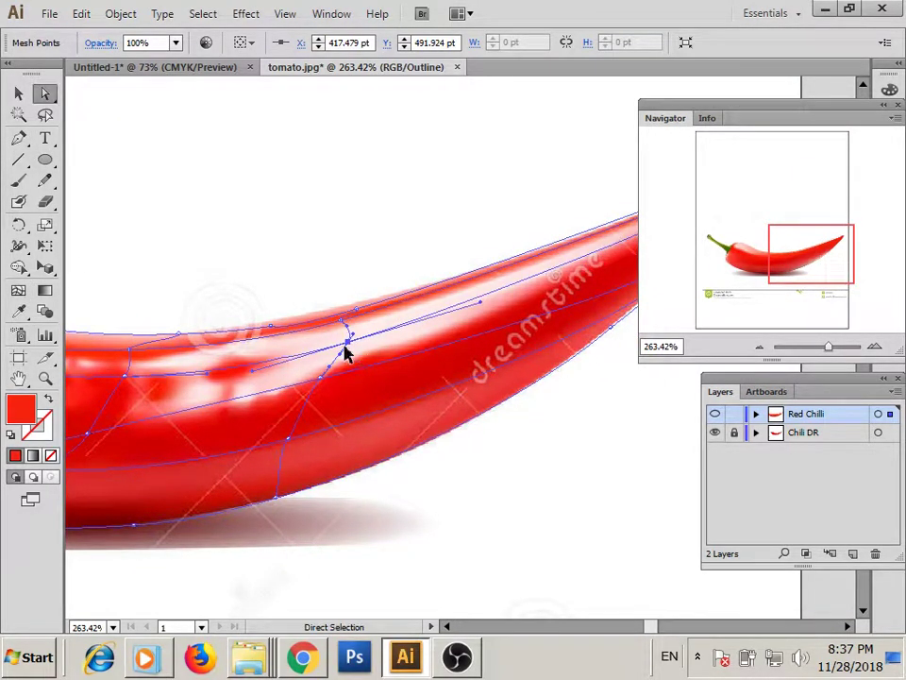
pyautogui.press('i')
pyautogui.click(349, 343)
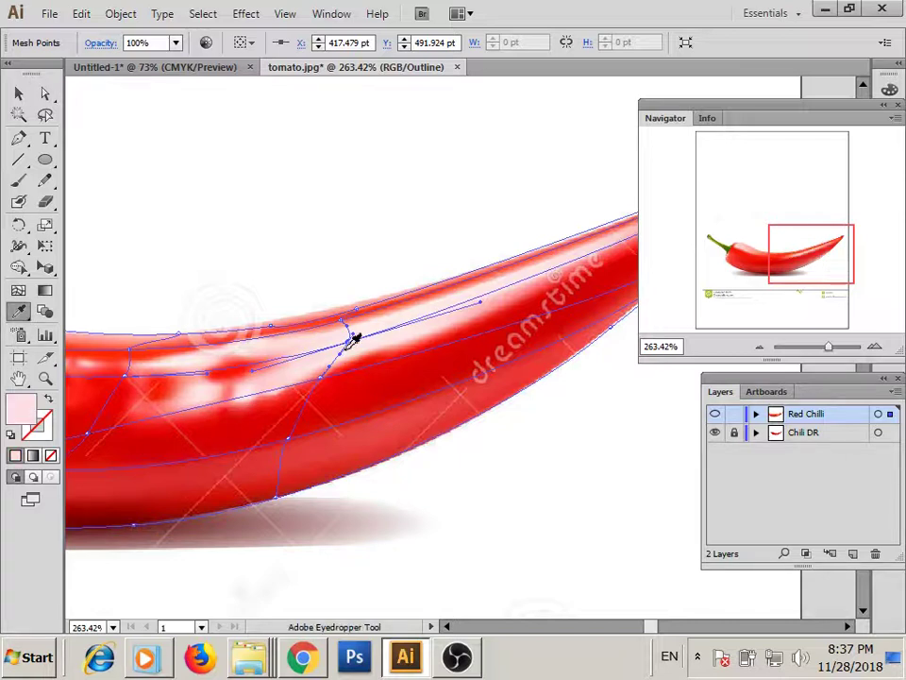
pyautogui.moveTo(352, 340); pyautogui.dragTo(317, 329)
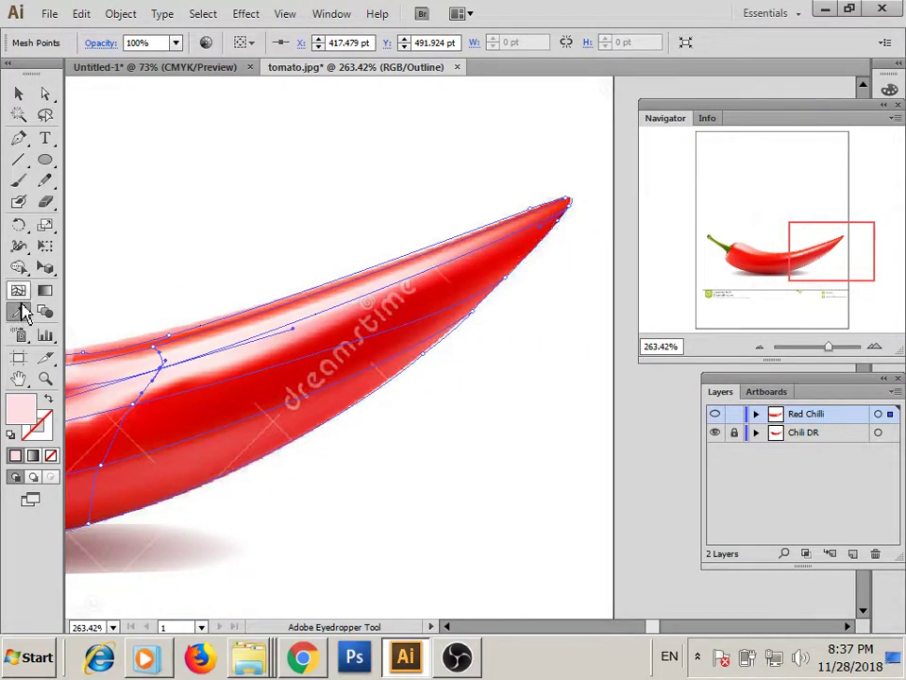
# Add another mesh point near the chili tip.
pyautogui.click(18, 290)
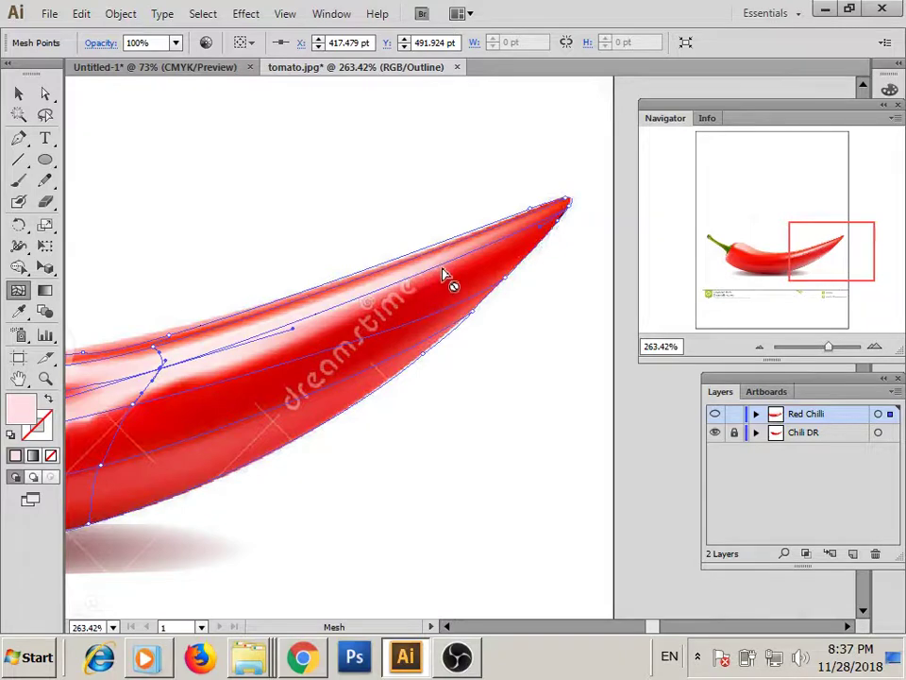
pyautogui.click(442, 273)
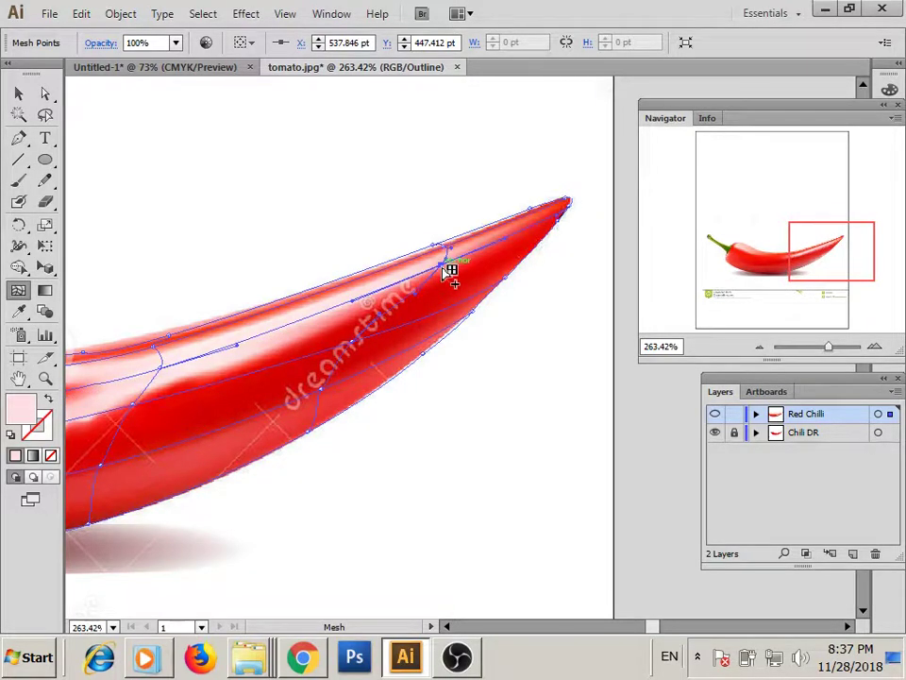
pyautogui.press('a')
pyautogui.press('i')
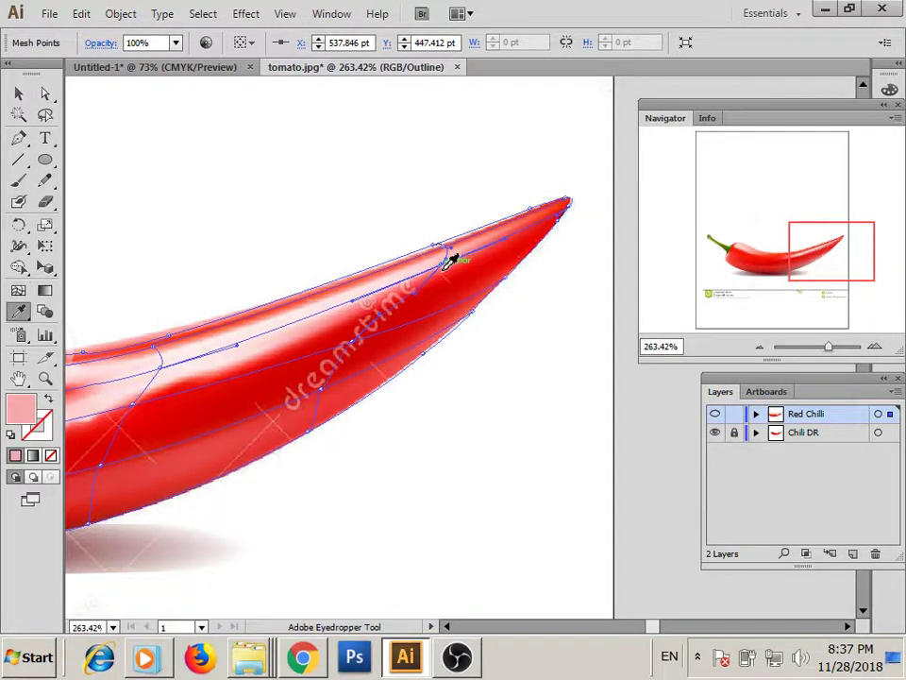
pyautogui.moveTo(118, 389); pyautogui.dragTo(317, 347)
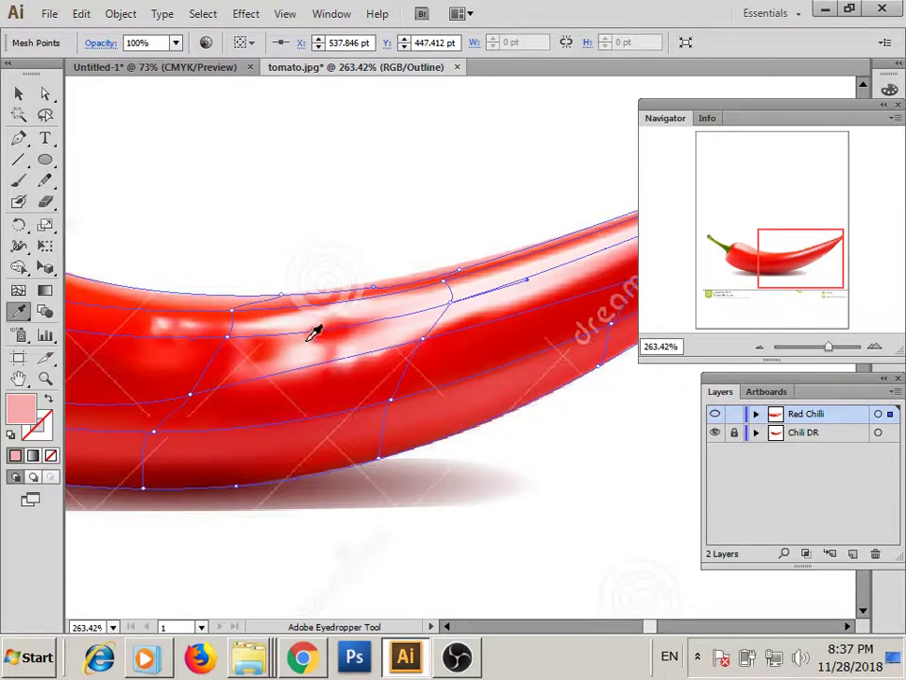
# Add a mesh point across the middle highlight, colour it red, reposition it and sample pink.
pyautogui.press('u')
pyautogui.click(312, 330)
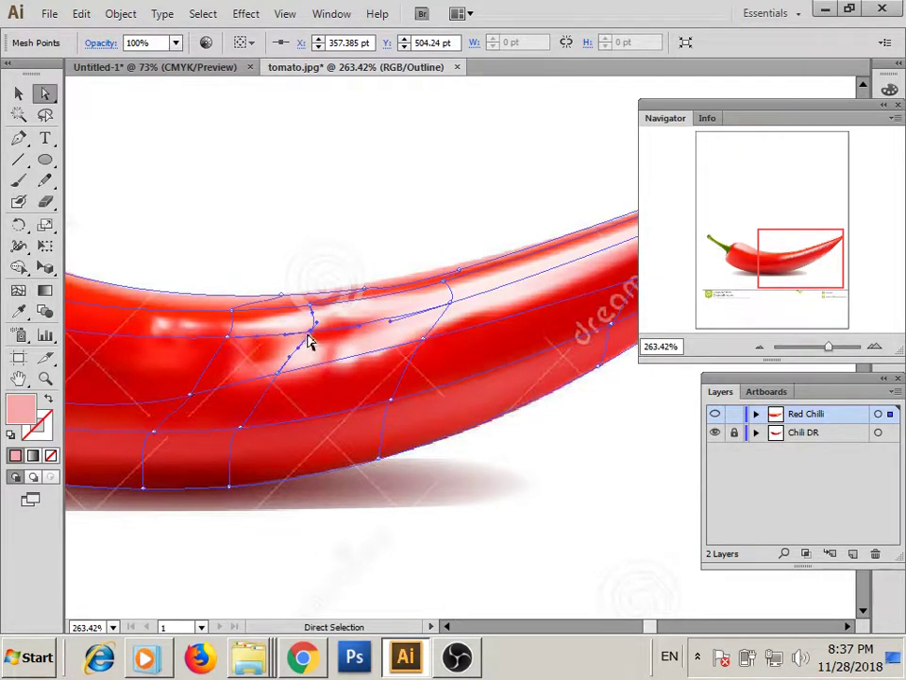
pyautogui.press('i')
pyautogui.click(312, 329)
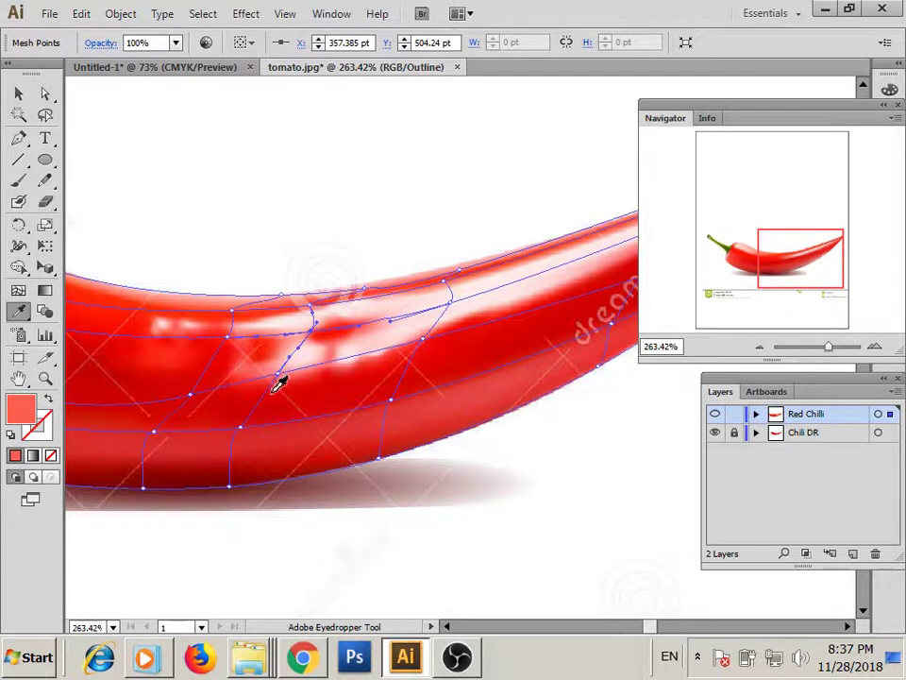
pyautogui.press('a')
pyautogui.moveTo(277, 388); pyautogui.dragTo(301, 355)
pyautogui.press('i')
pyautogui.click(284, 371)
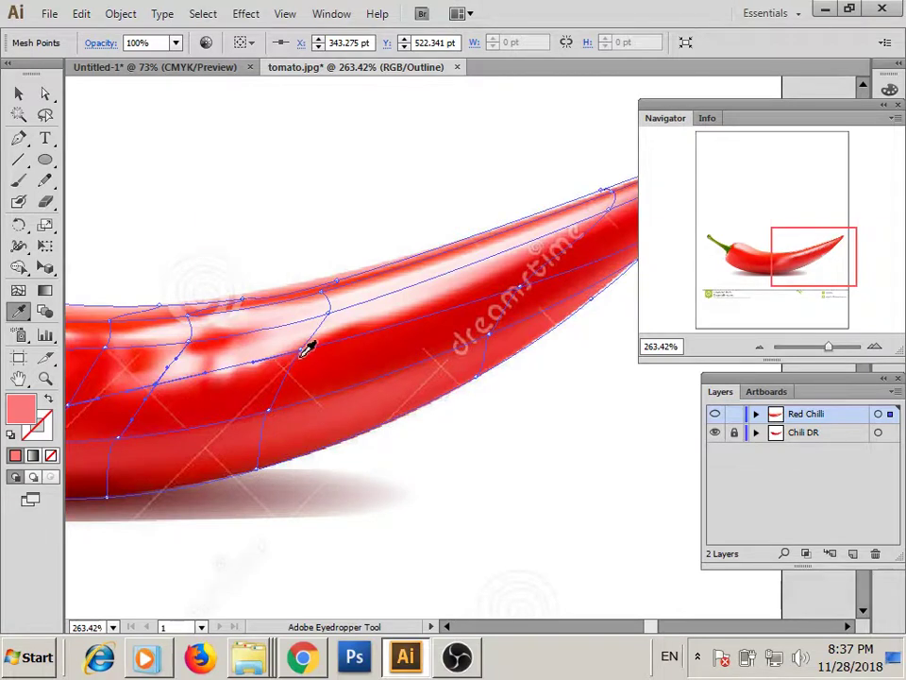
# Colour another upper-body mesh point with pink sampled from the photo.
pyautogui.press('a')
pyautogui.click(302, 357)
pyautogui.press('i')
pyautogui.click(294, 351)
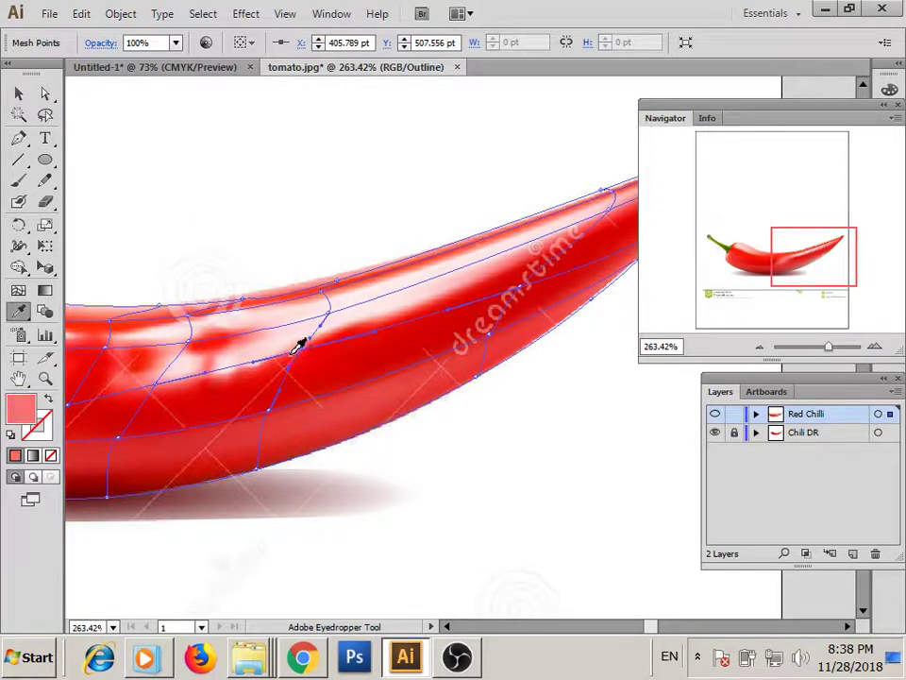
pyautogui.moveTo(529, 316)
pyautogui.mouseDown()
pyautogui.moveTo(397, 335)
pyautogui.moveTo(455, 344)
pyautogui.mouseUp()
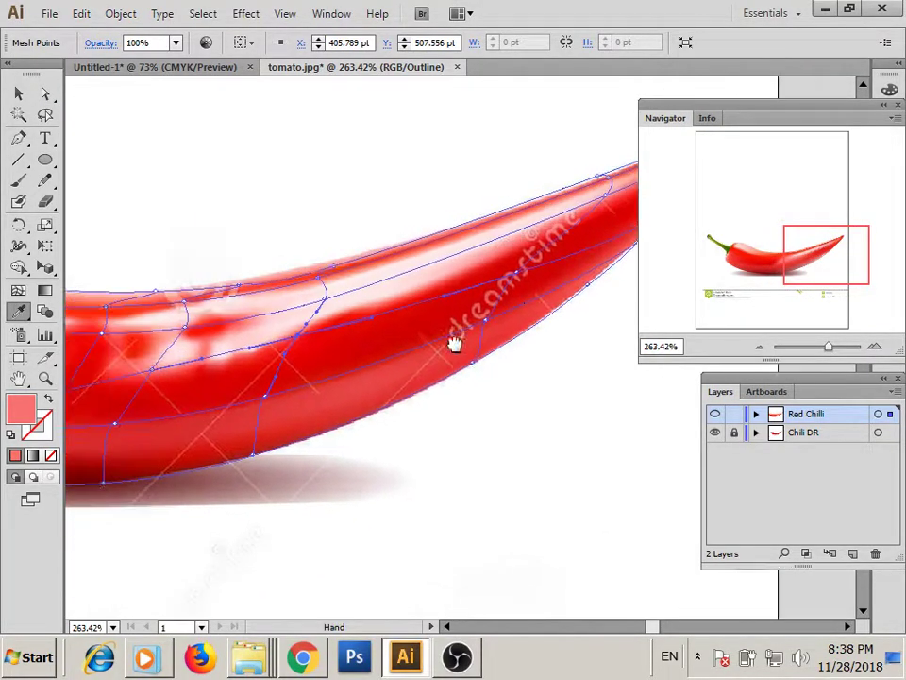
# Recolour a body mesh point with saturated red sampled from the photo.
pyautogui.moveTo(287, 364); pyautogui.dragTo(327, 346)
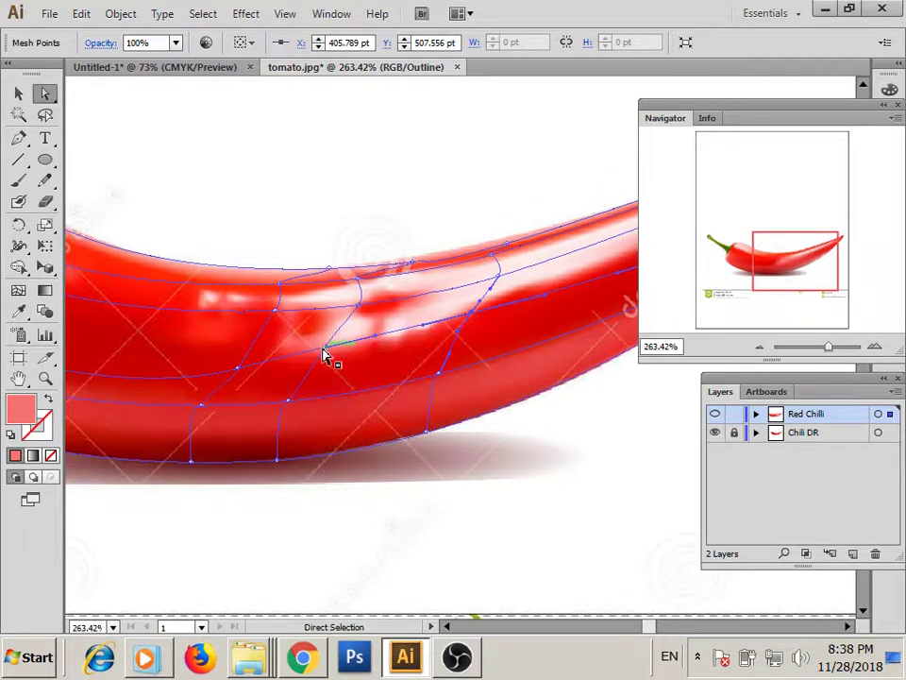
pyautogui.keyDown('ctrl'); pyautogui.click(325, 354); pyautogui.keyUp('ctrl')
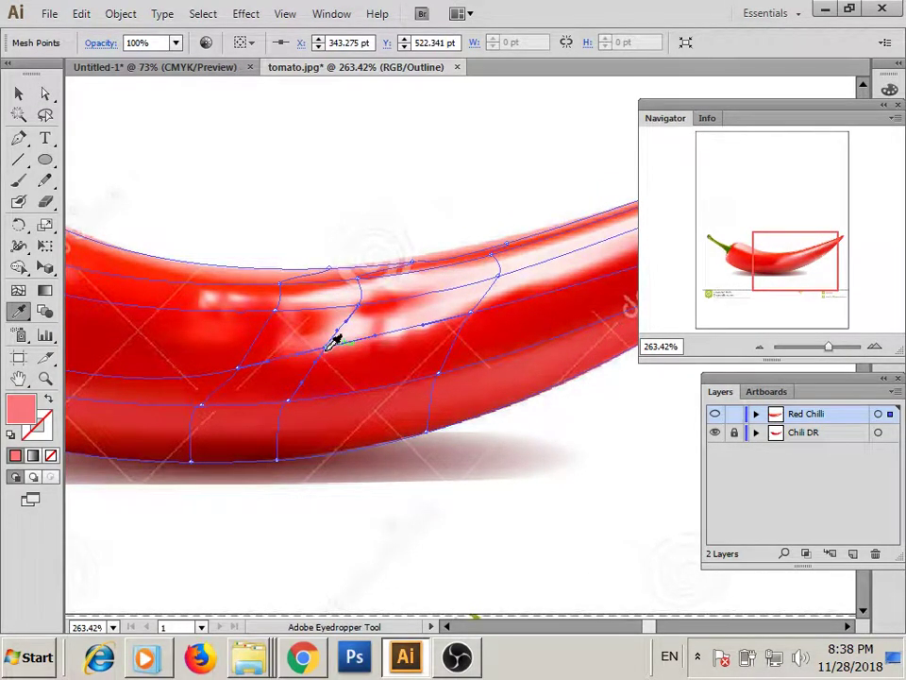
pyautogui.click(329, 364)
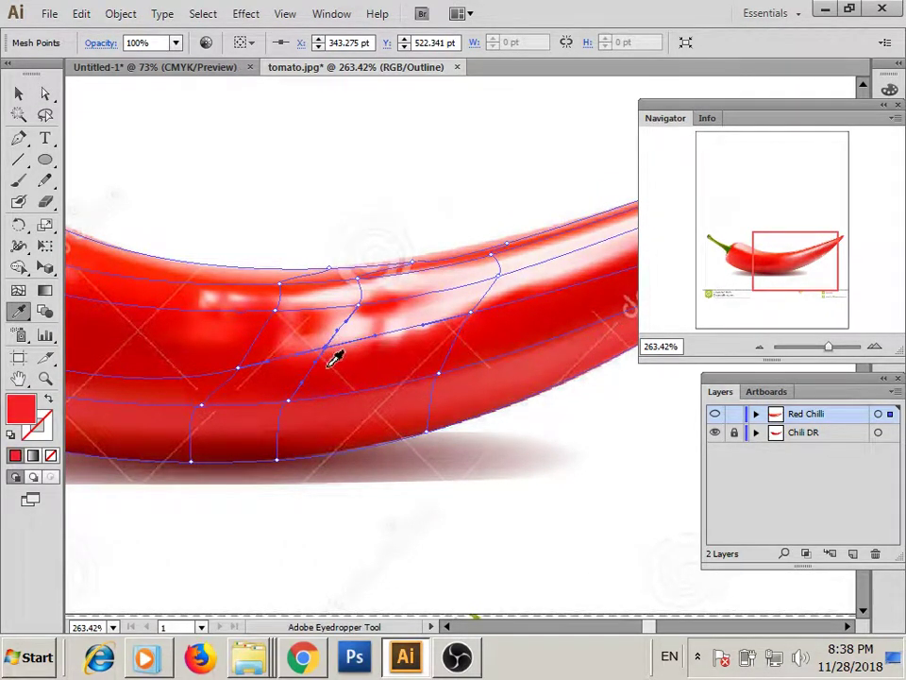
pyautogui.moveTo(310, 345); pyautogui.dragTo(207, 350)
pyautogui.moveTo(378, 325); pyautogui.dragTo(324, 322)
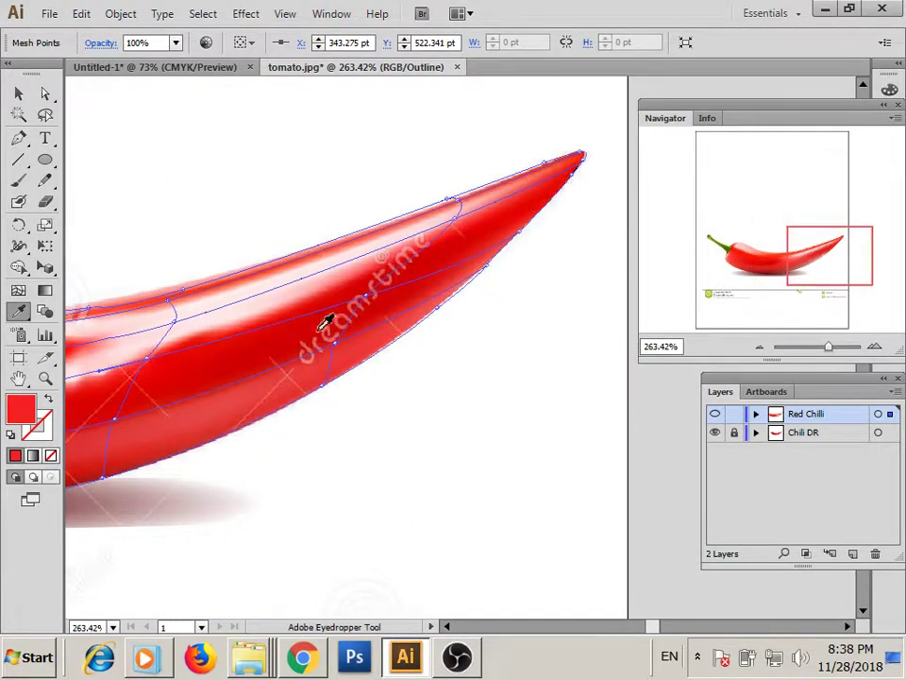
# Select a mesh point near the chili's rounded end and sample a colour for it.
pyautogui.press('ctrl')
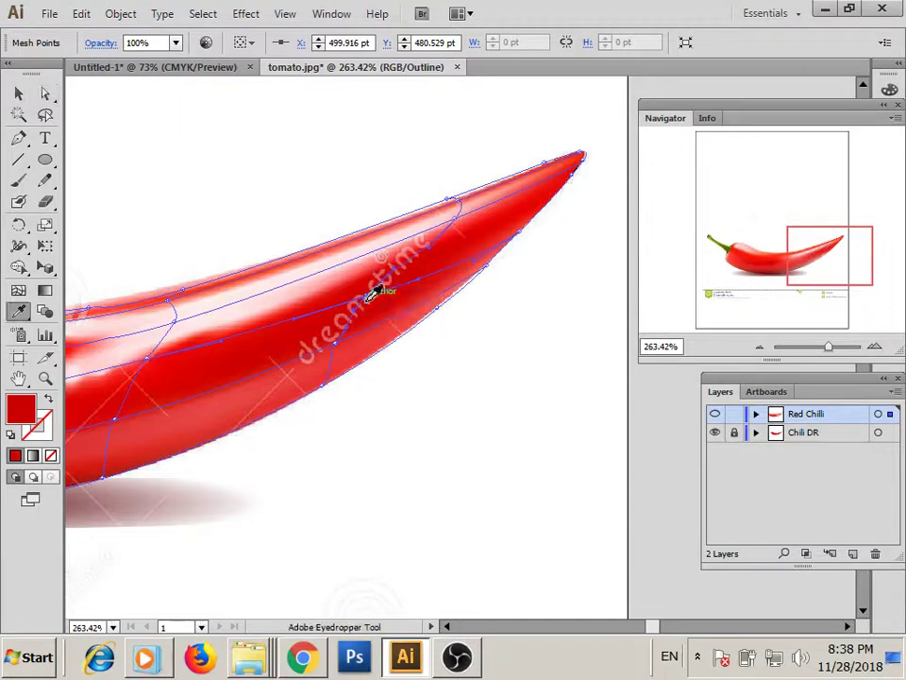
pyautogui.moveTo(328, 375); pyautogui.dragTo(372, 315)
pyautogui.press('ctrl')
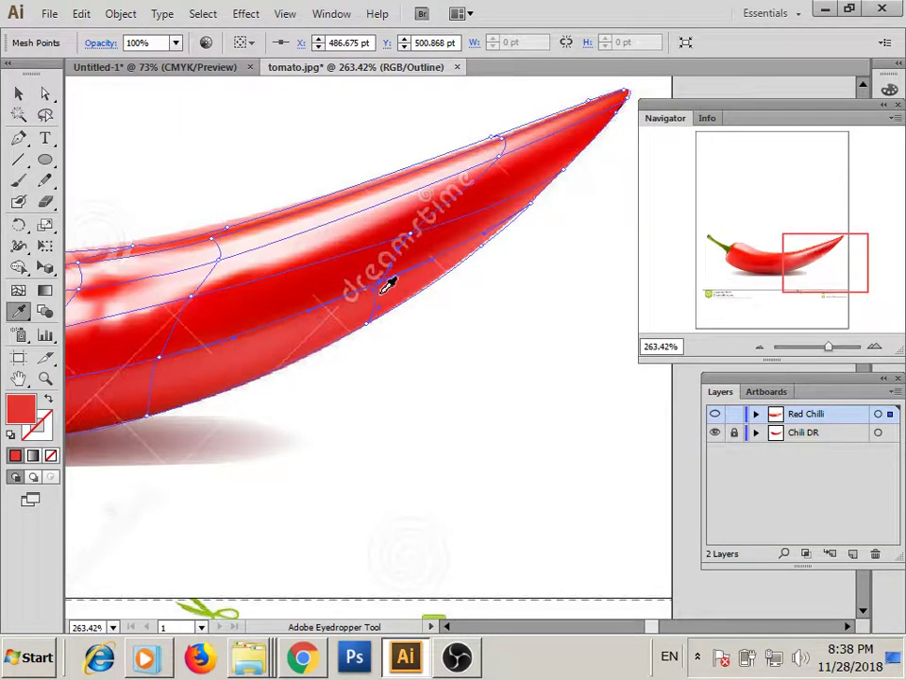
pyautogui.moveTo(386, 286); pyautogui.dragTo(444, 324)
pyautogui.press('ctrl')
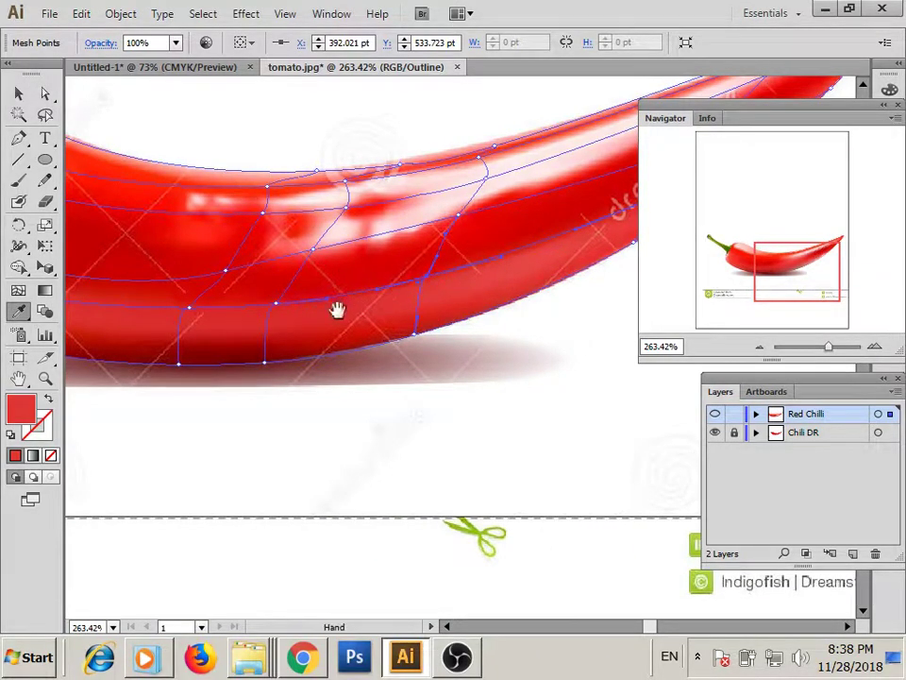
pyautogui.moveTo(302, 304)
pyautogui.mouseDown()
pyautogui.moveTo(407, 295)
pyautogui.moveTo(398, 298)
pyautogui.moveTo(459, 311)
pyautogui.moveTo(475, 302)
pyautogui.mouseUp()
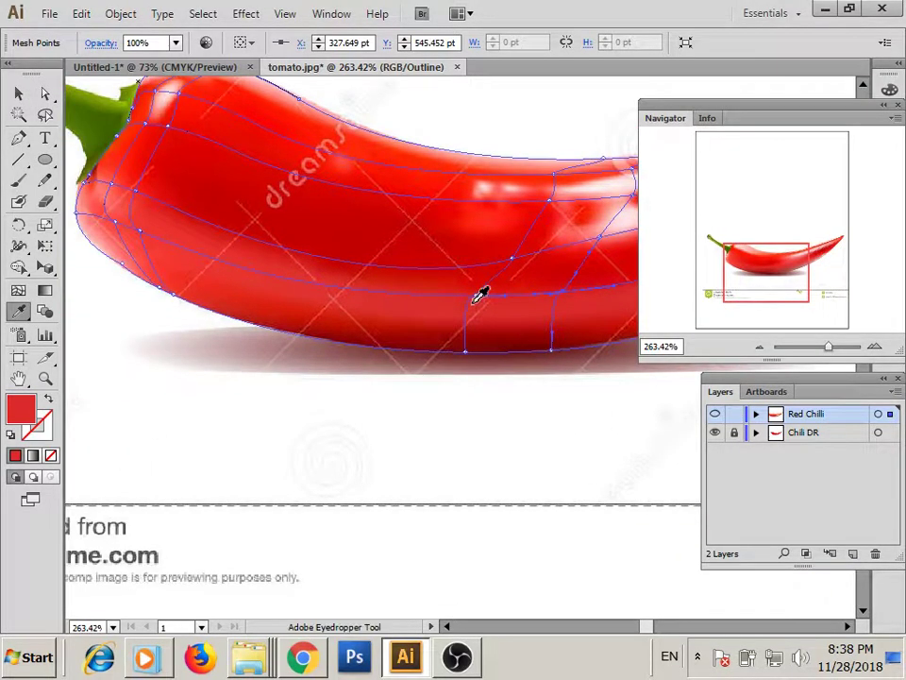
pyautogui.press('i')
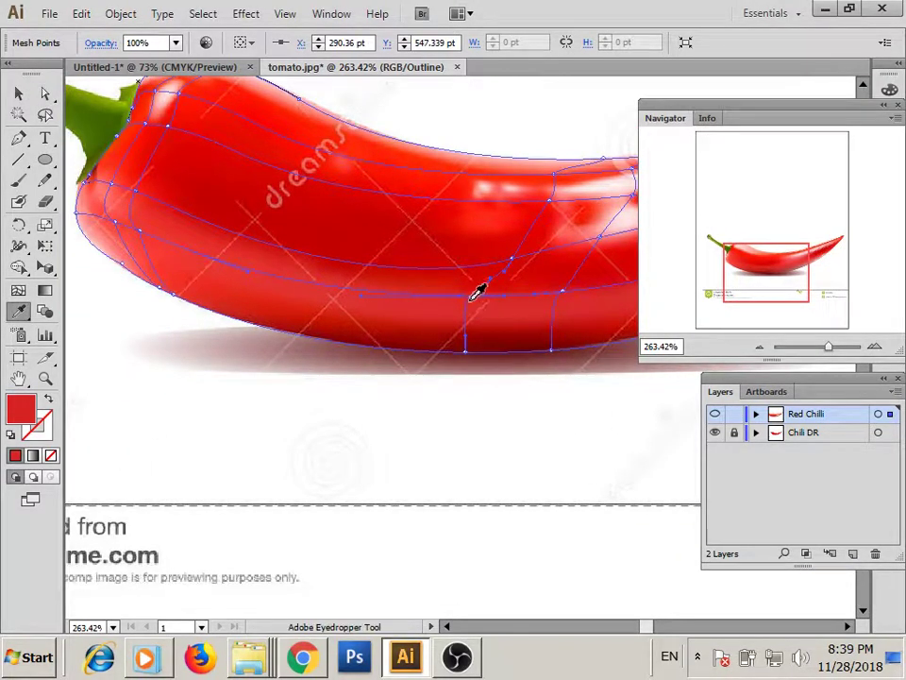
pyautogui.press('a')
pyautogui.click(141, 234)
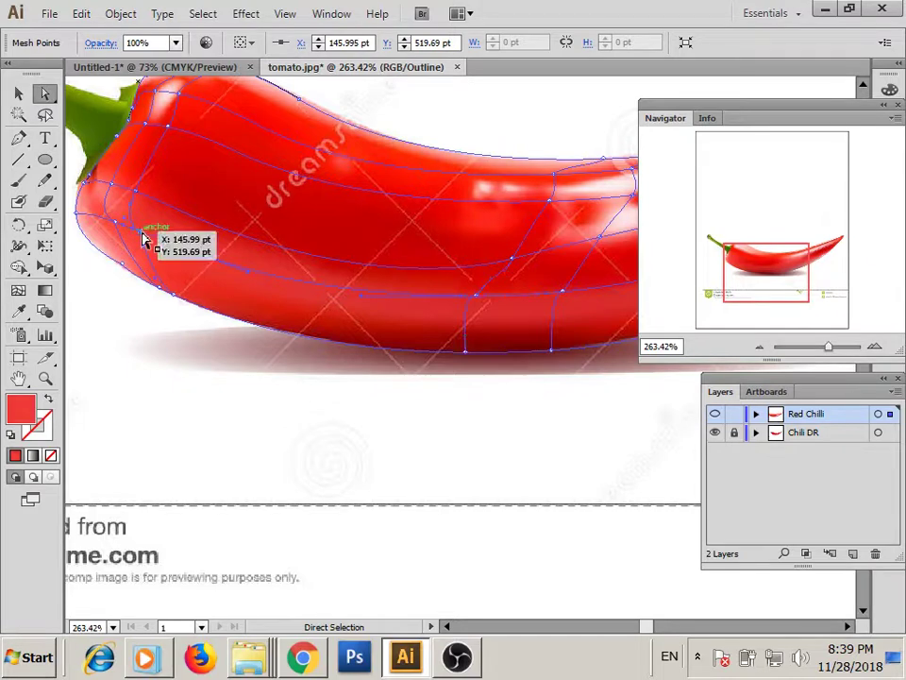
pyautogui.press('i')
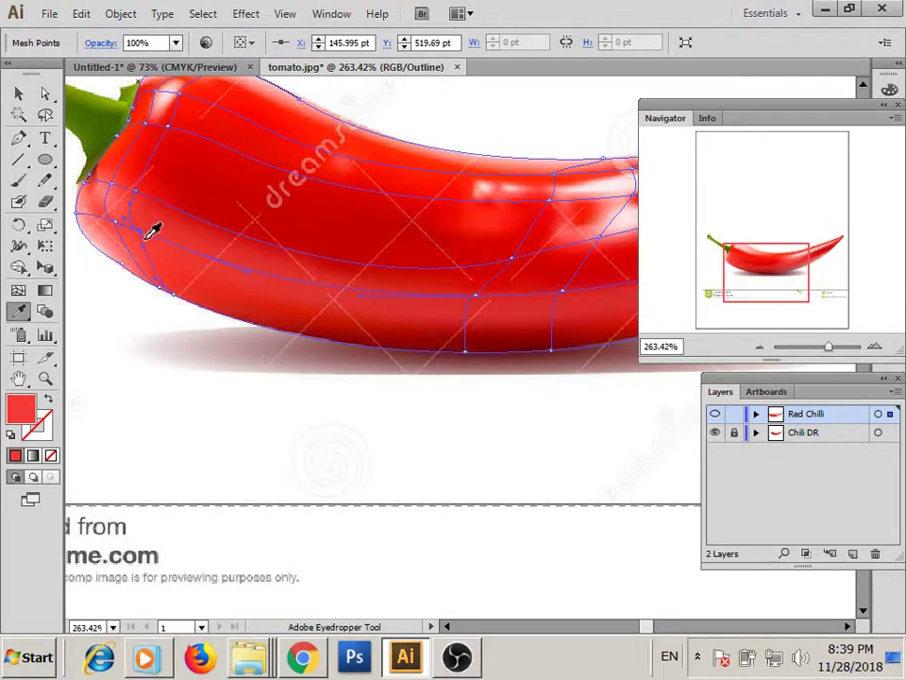
# Drag the highlight mesh point beside the stem left onto the photo's pale pink highlight.
pyautogui.moveTo(175, 251); pyautogui.dragTo(342, 358)
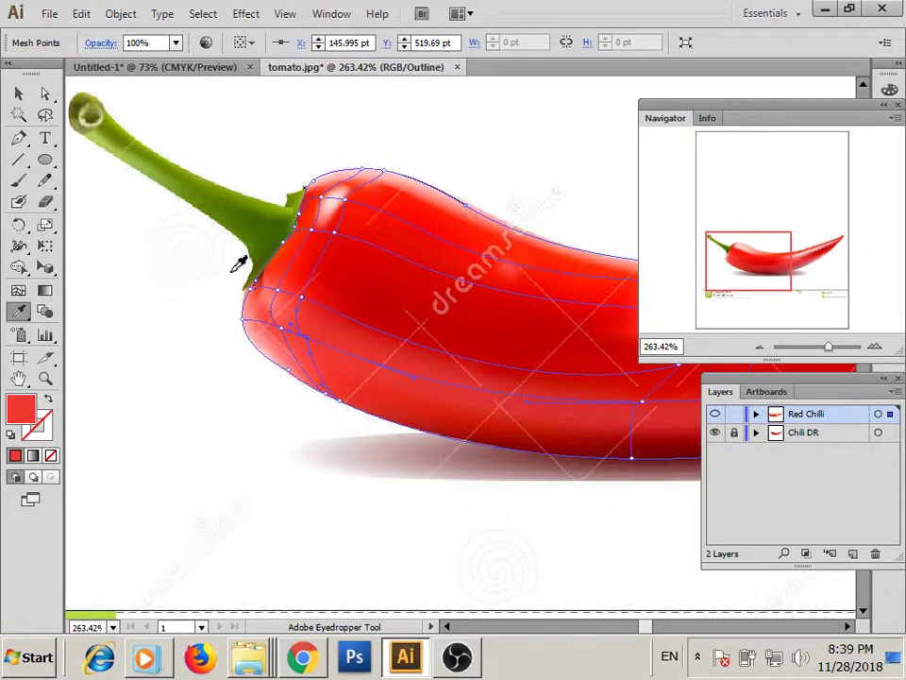
pyautogui.press('z')
pyautogui.moveTo(246, 161); pyautogui.dragTo(419, 287)
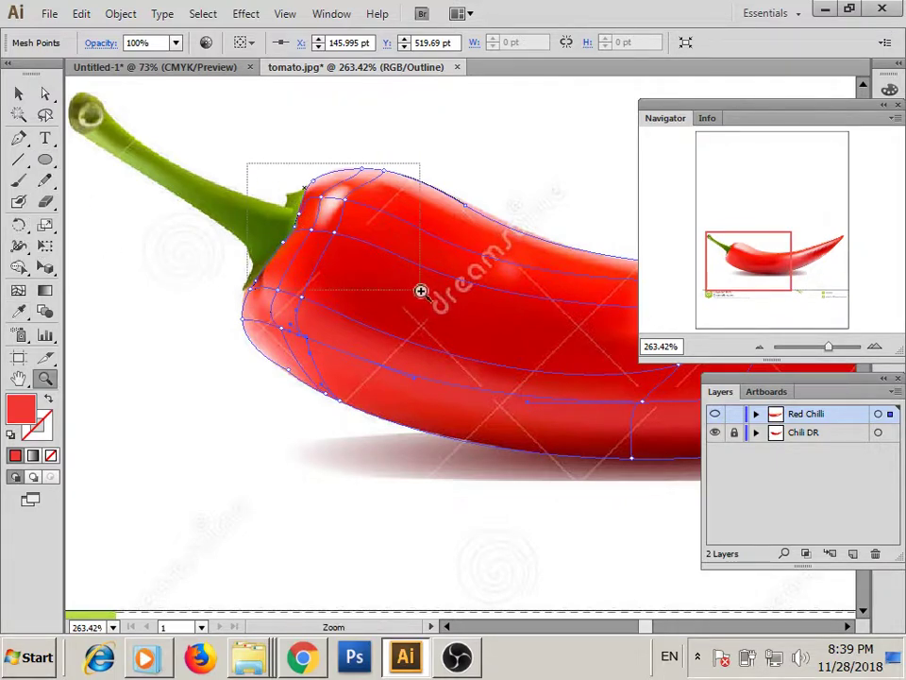
pyautogui.click(46, 93)
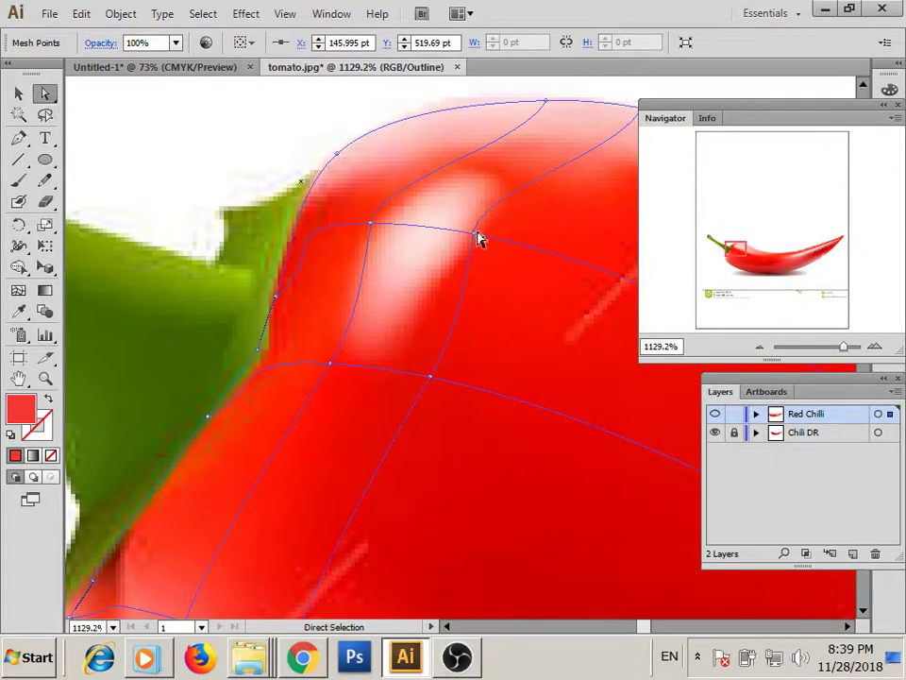
pyautogui.moveTo(473, 236); pyautogui.dragTo(441, 236)
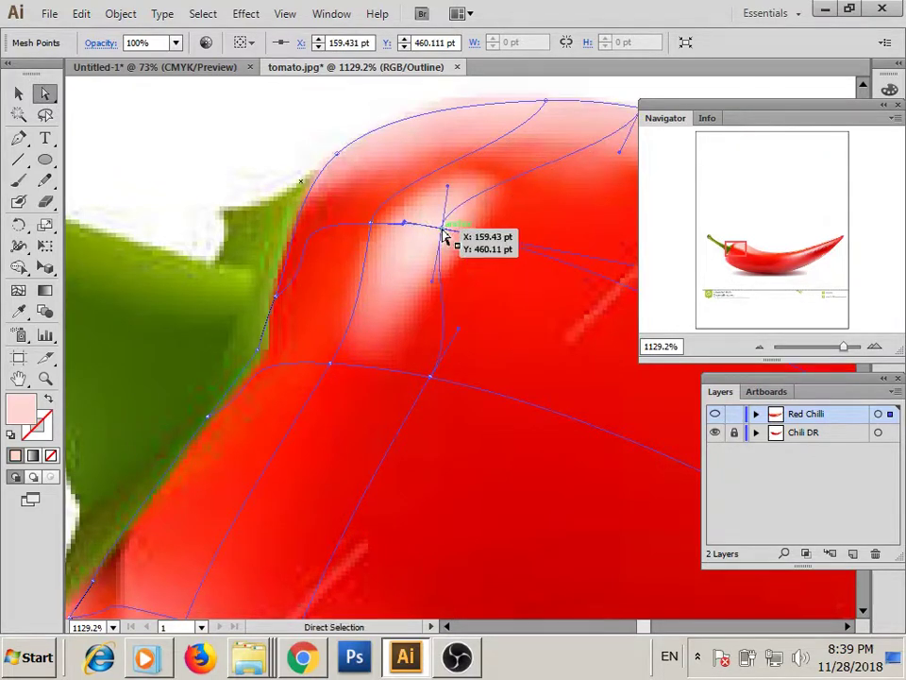
pyautogui.press('i')
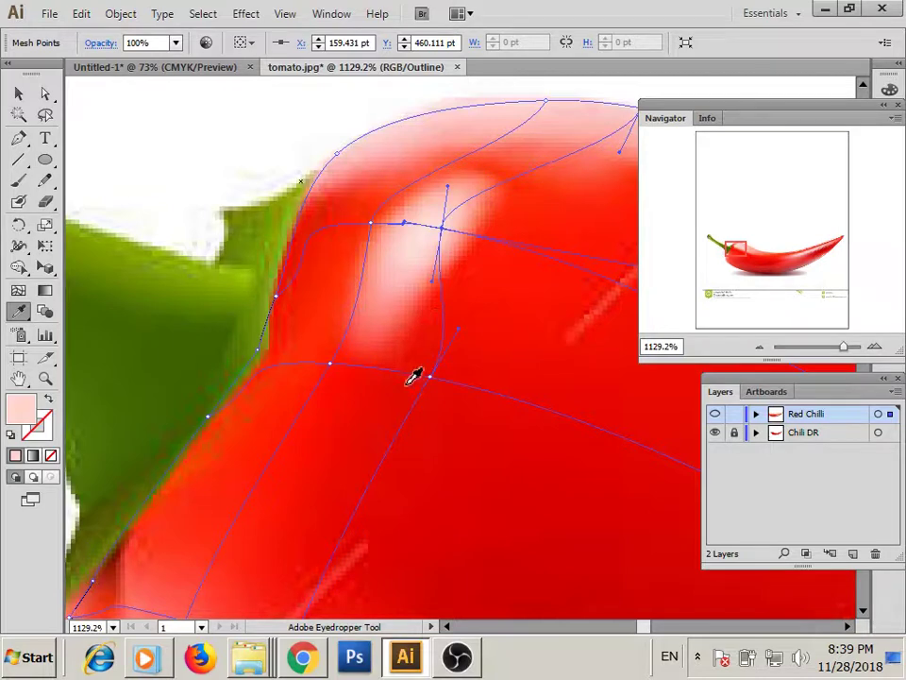
pyautogui.click(19, 95)
pyautogui.click(161, 150)
# Zoom out from the close-up to show the whole chili.
pyautogui.press('z')
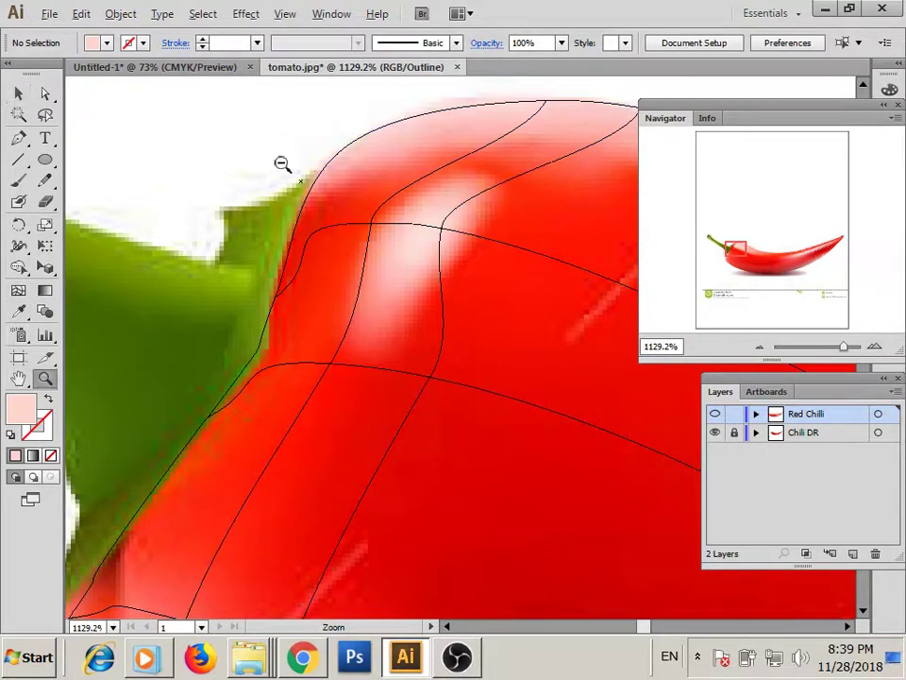
pyautogui.keyDown('alt'); pyautogui.click(283, 165); pyautogui.keyUp('alt')
pyautogui.keyDown('alt'); pyautogui.click(313, 232); pyautogui.keyUp('alt')
pyautogui.keyDown('alt'); pyautogui.click(363, 297); pyautogui.keyUp('alt')
pyautogui.keyDown('alt'); pyautogui.click(241, 299); pyautogui.keyUp('alt')
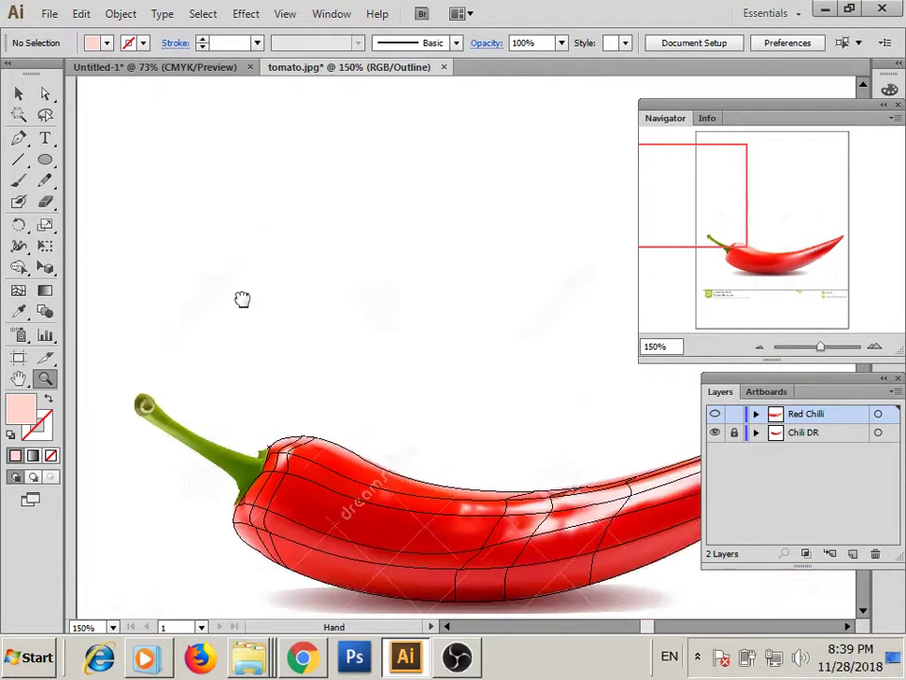
pyautogui.moveTo(241, 300); pyautogui.dragTo(198, 153)
# In full-colour Preview, move the mesh chili up above the photo chili and zoom to its stem.
pyautogui.click(206, 15)
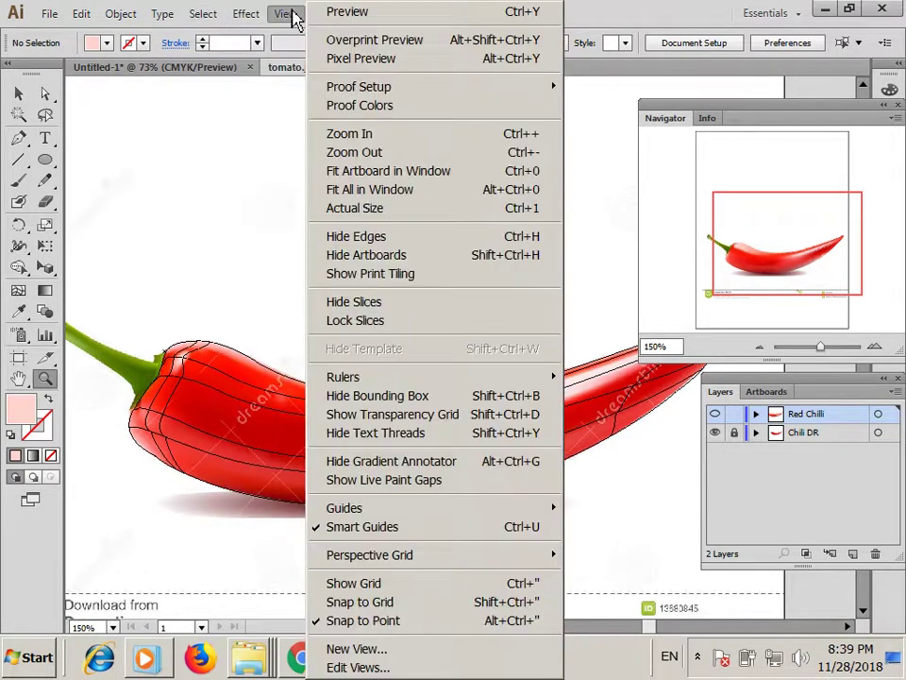
pyautogui.click(340, 14)
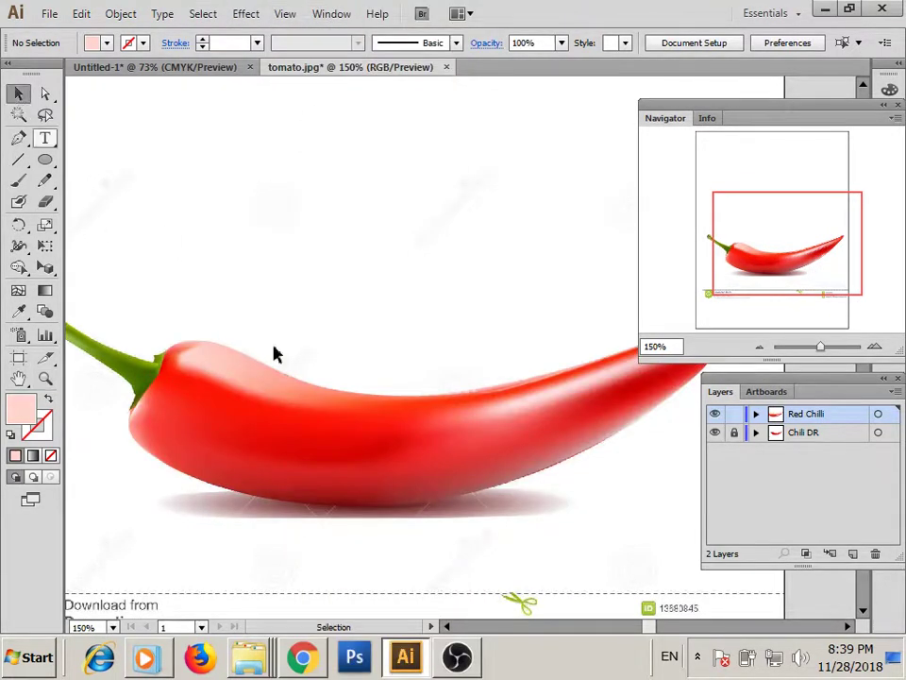
pyautogui.moveTo(310, 441); pyautogui.dragTo(317, 252)
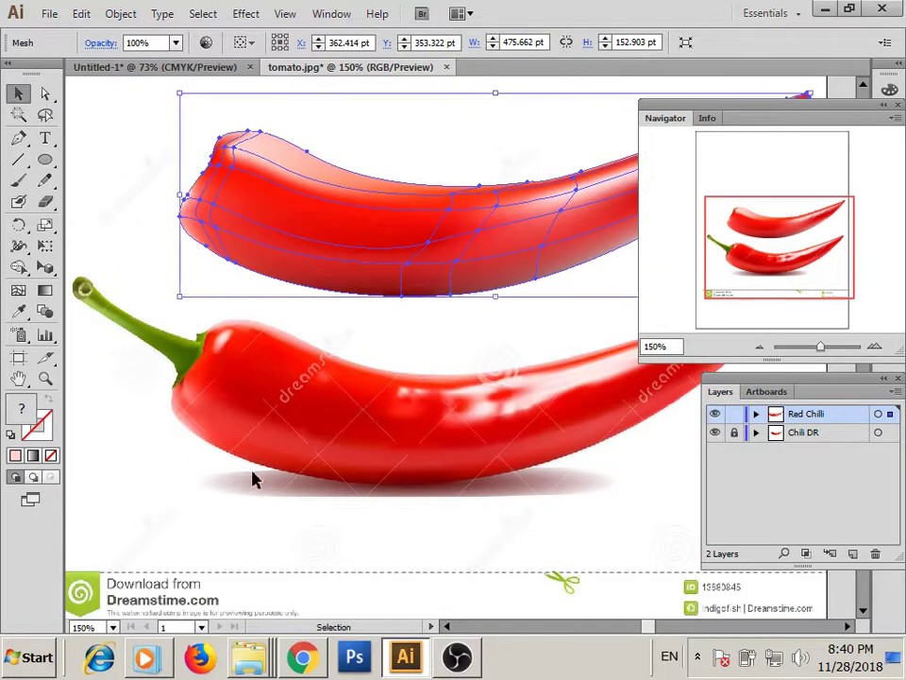
pyautogui.click(253, 478)
pyautogui.press('z')
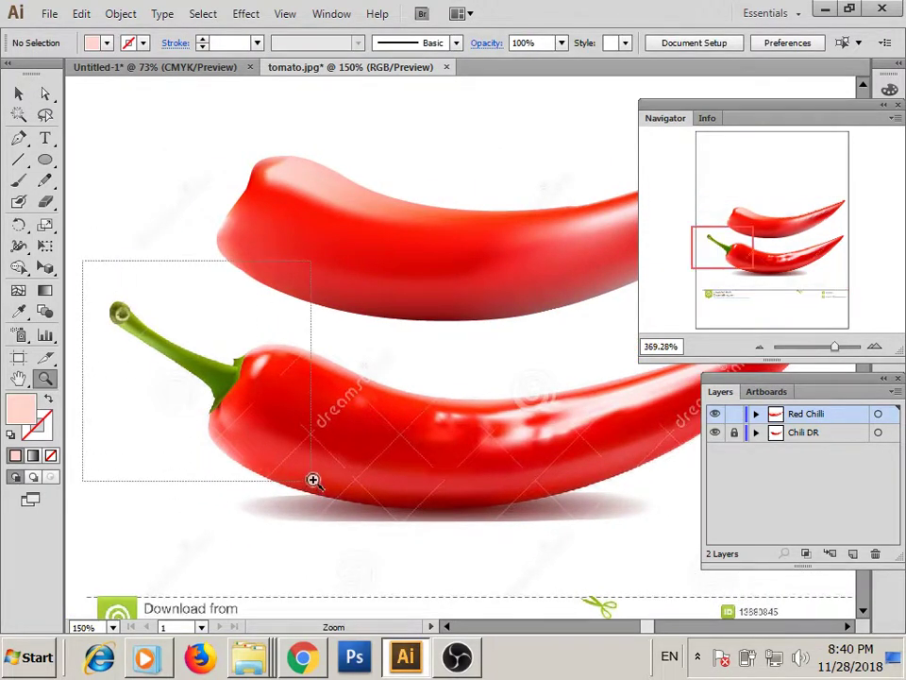
pyautogui.moveTo(83, 261); pyautogui.dragTo(314, 480)
# With a 1 pt black stroke, start the stem outline at the pepper junction along its lower edge.
pyautogui.press('p')
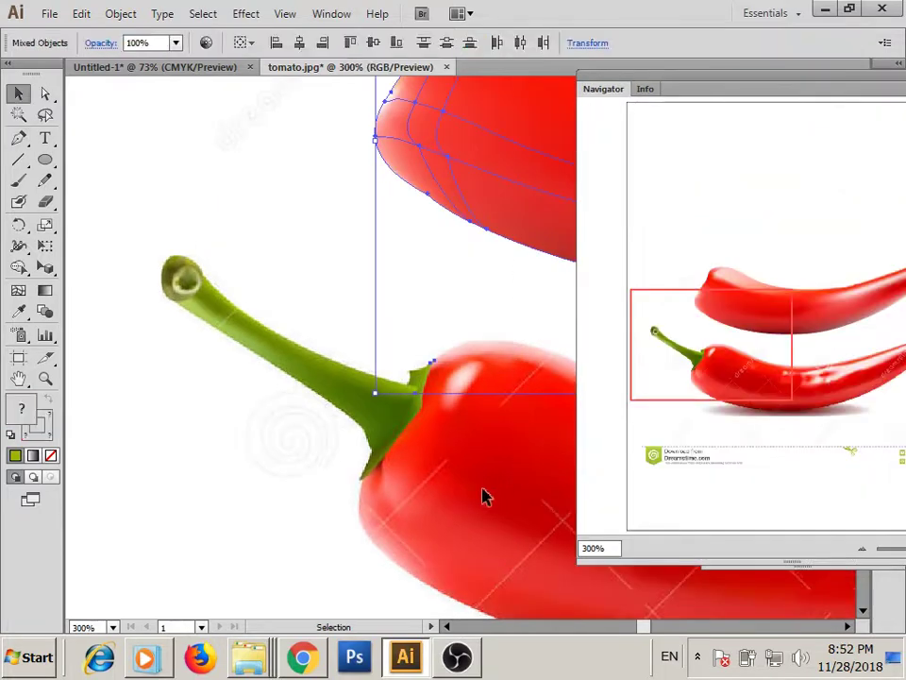
pyautogui.moveTo(226, 340); pyautogui.dragTo(462, 495)
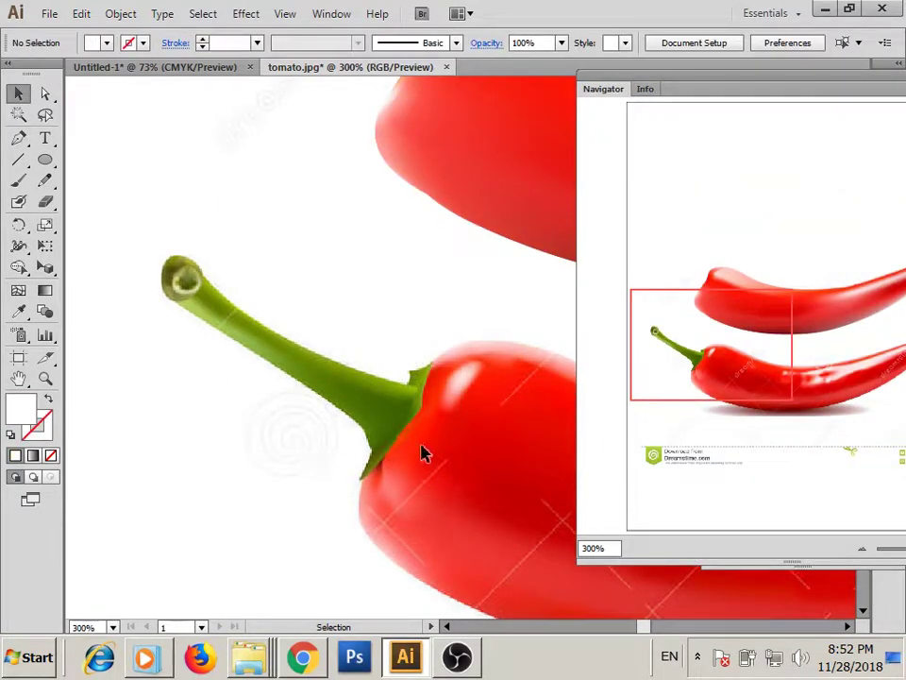
pyautogui.press('p')
pyautogui.click(257, 42)
pyautogui.click(277, 120)
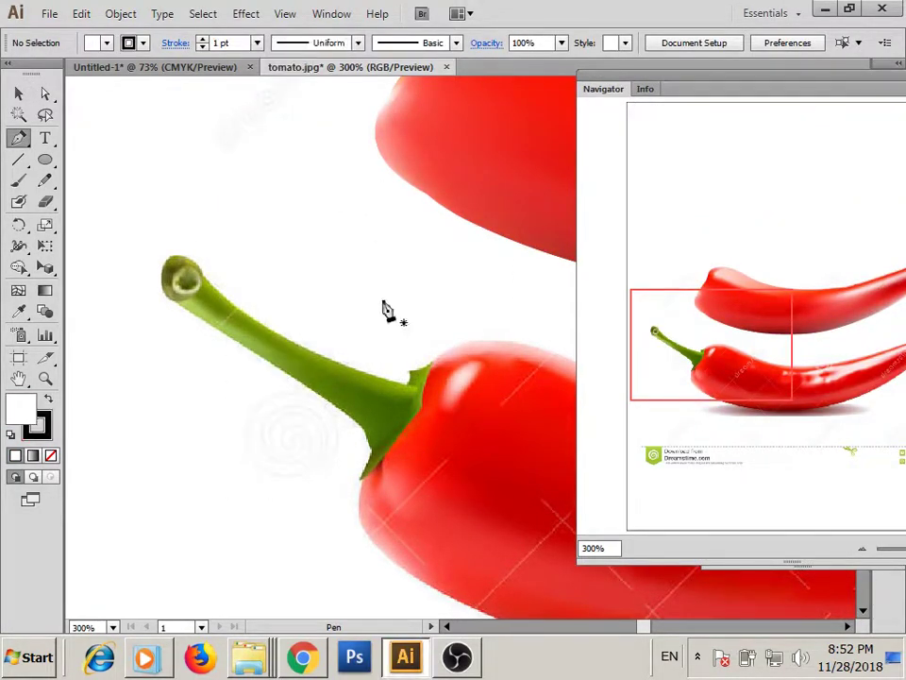
pyautogui.click(429, 364)
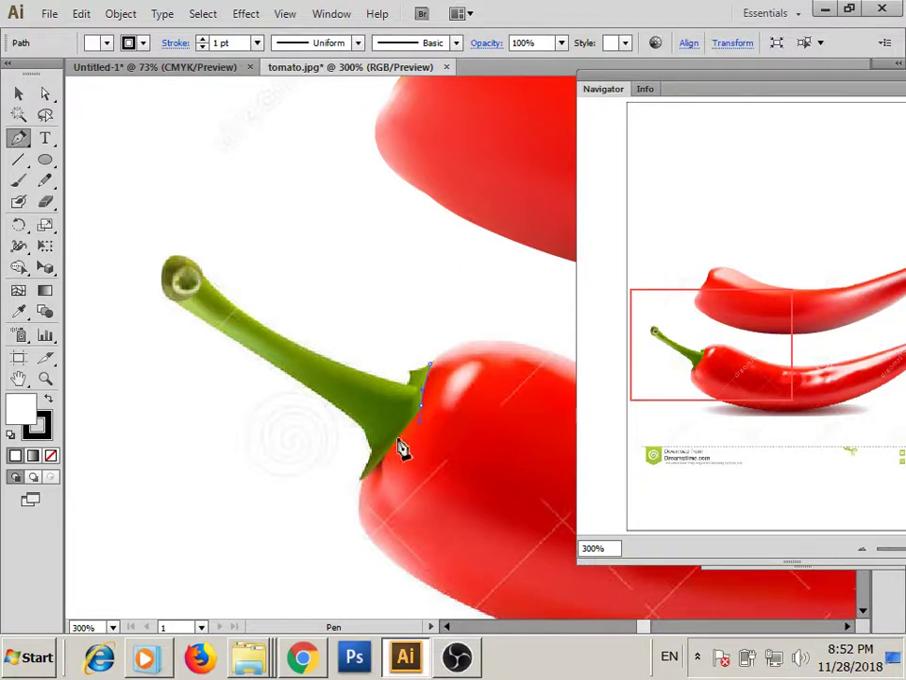
pyautogui.moveTo(365, 486); pyautogui.dragTo(40, 415)
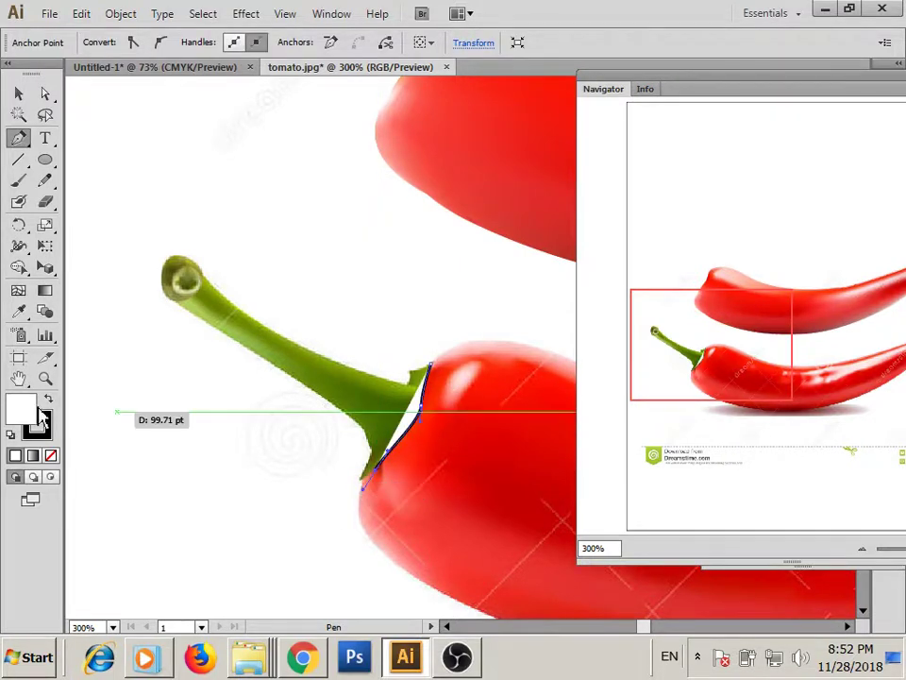
pyautogui.moveTo(48, 465); pyautogui.dragTo(284, 504)
pyautogui.moveTo(364, 479)
pyautogui.mouseDown()
pyautogui.moveTo(375, 465)
pyautogui.moveTo(335, 407)
pyautogui.mouseUp()
# Continue the outline around the stem's rounded tip and back along its upper edge to close it.
pyautogui.moveTo(182, 310)
pyautogui.mouseDown()
pyautogui.moveTo(175, 265)
pyautogui.moveTo(217, 297)
pyautogui.mouseUp()
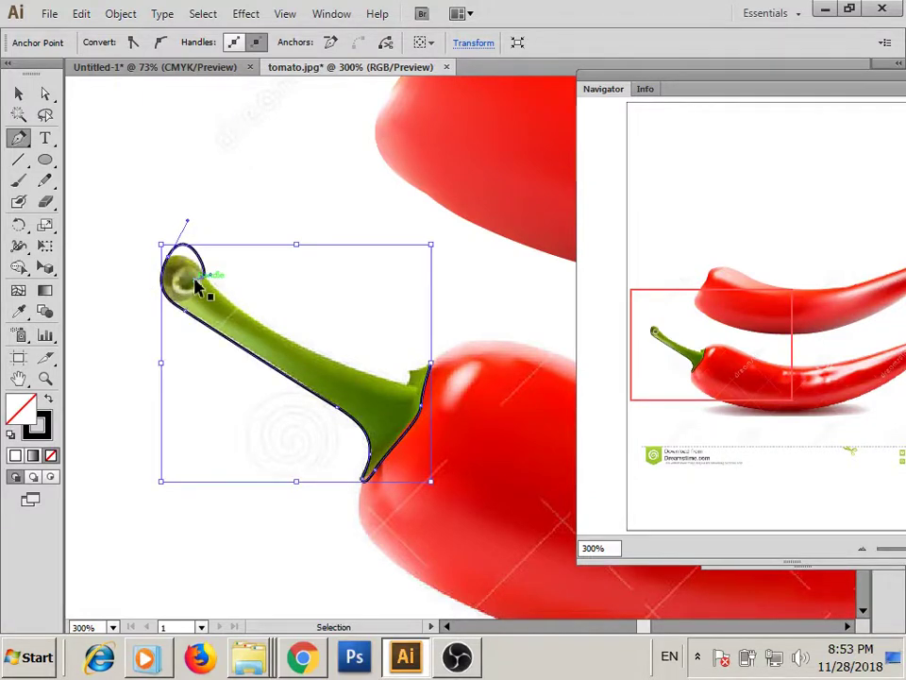
pyautogui.moveTo(198, 283); pyautogui.dragTo(209, 298)
pyautogui.moveTo(189, 227); pyautogui.dragTo(219, 309)
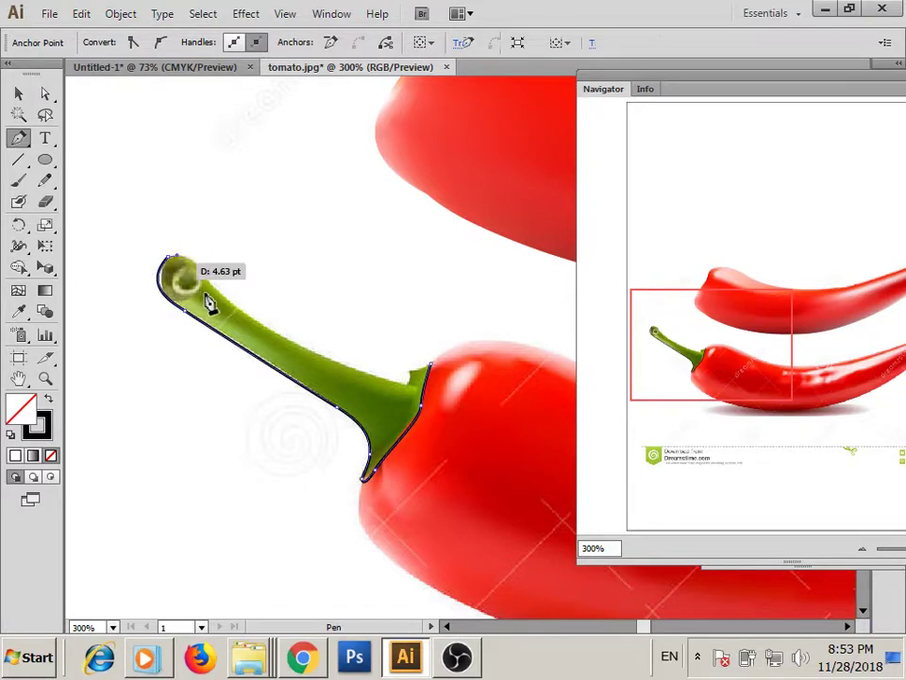
pyautogui.keyDown('ctrl'); pyautogui.click(224, 311); pyautogui.keyUp('ctrl')
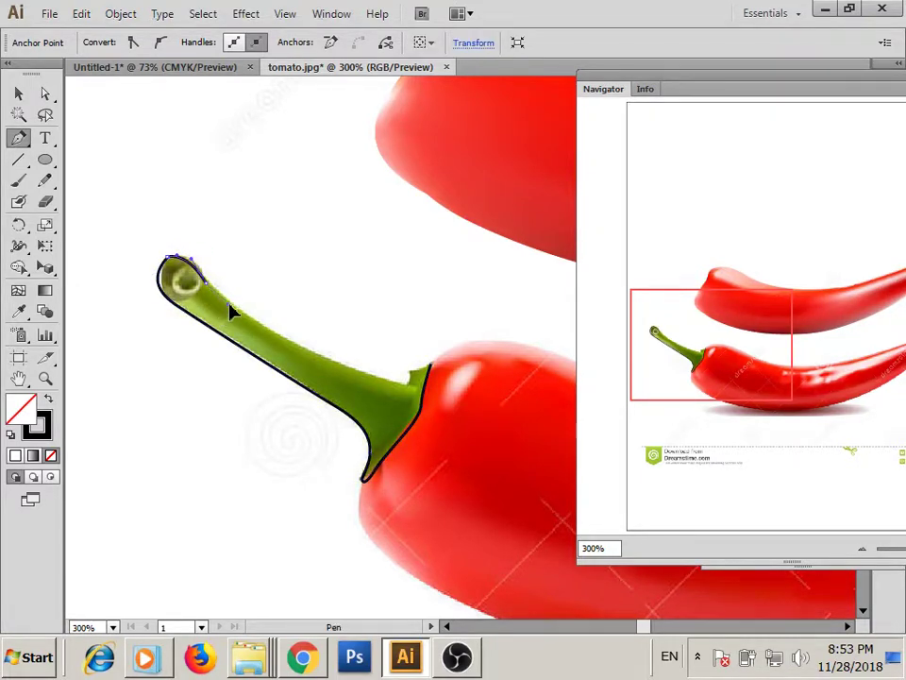
pyautogui.moveTo(420, 385)
pyautogui.mouseDown()
pyautogui.moveTo(462, 404)
pyautogui.moveTo(414, 378)
pyautogui.moveTo(415, 395)
pyautogui.mouseUp()
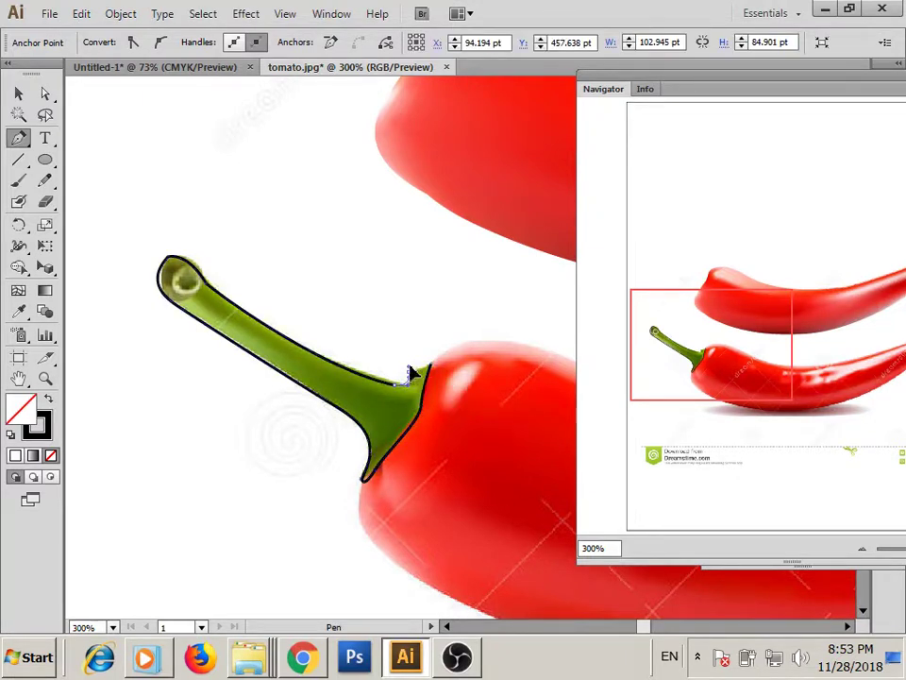
pyautogui.click(415, 374)
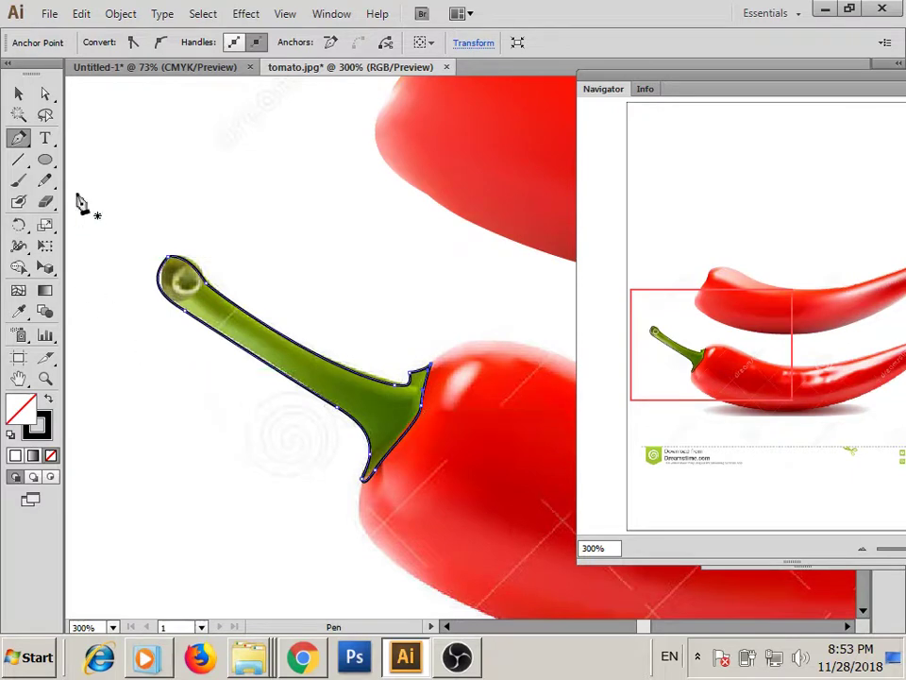
pyautogui.click(18, 93)
pyautogui.click(99, 200)
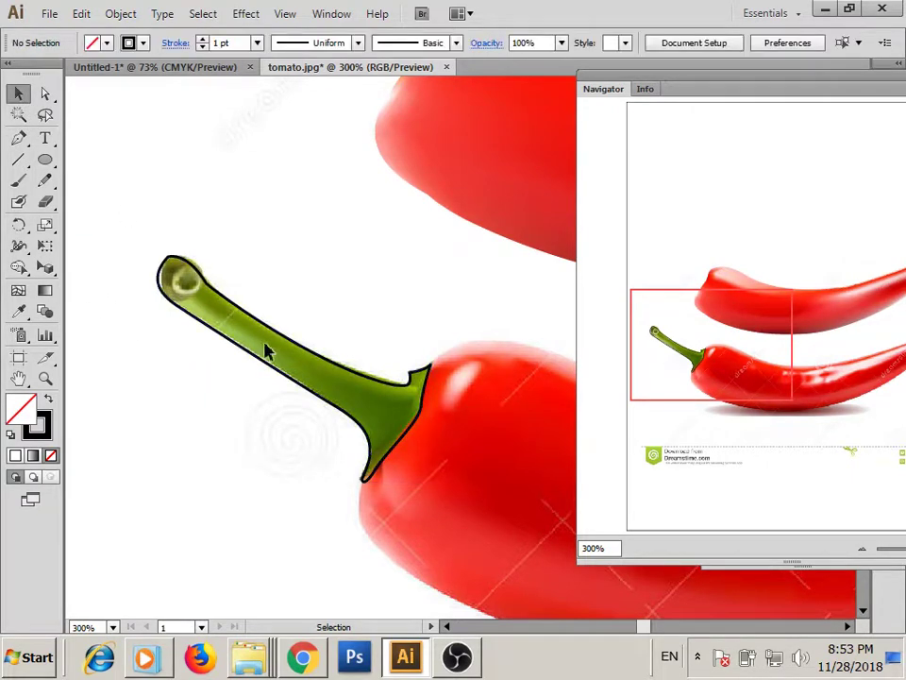
# Try a mesh on the stem outline, undo it, and toggle between Outline and Preview.
pyautogui.click(215, 321)
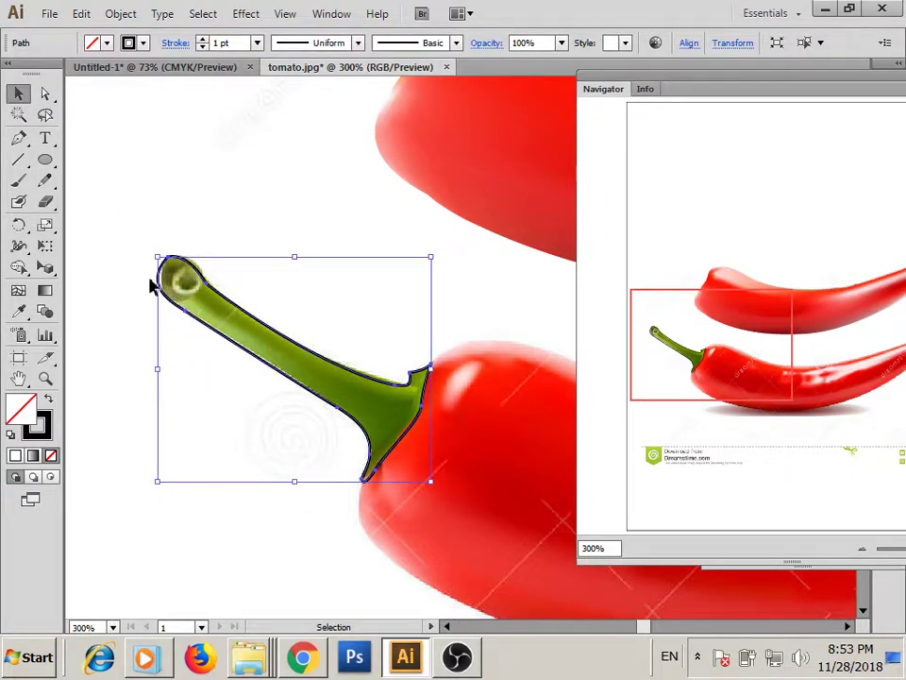
pyautogui.click(18, 290)
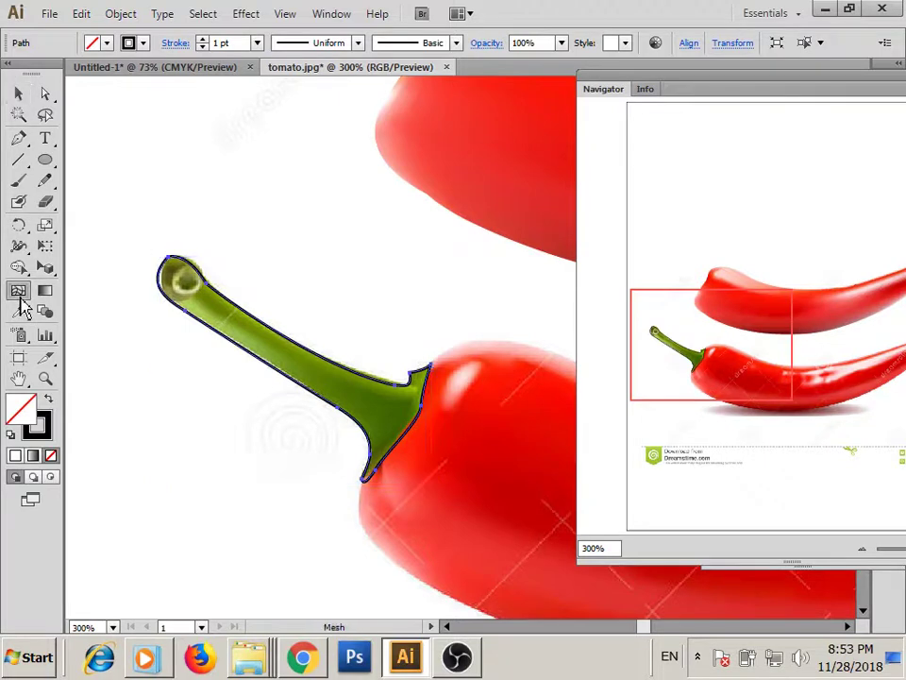
pyautogui.click(167, 275)
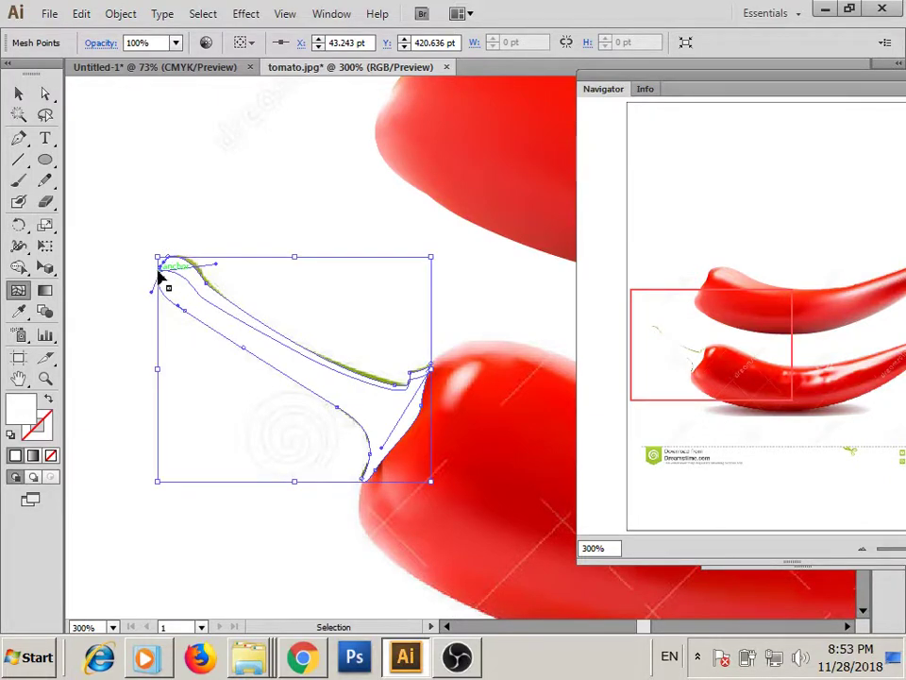
pyautogui.hotkey('ctrl', 'z')
pyautogui.click(284, 13)
pyautogui.click(345, 11)
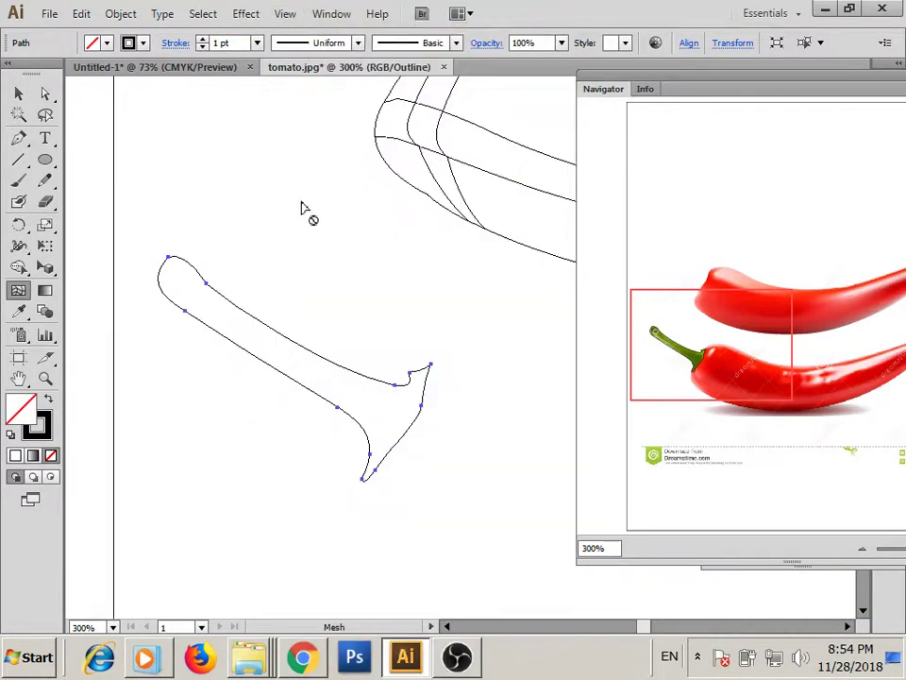
pyautogui.click(284, 13)
pyautogui.click(345, 11)
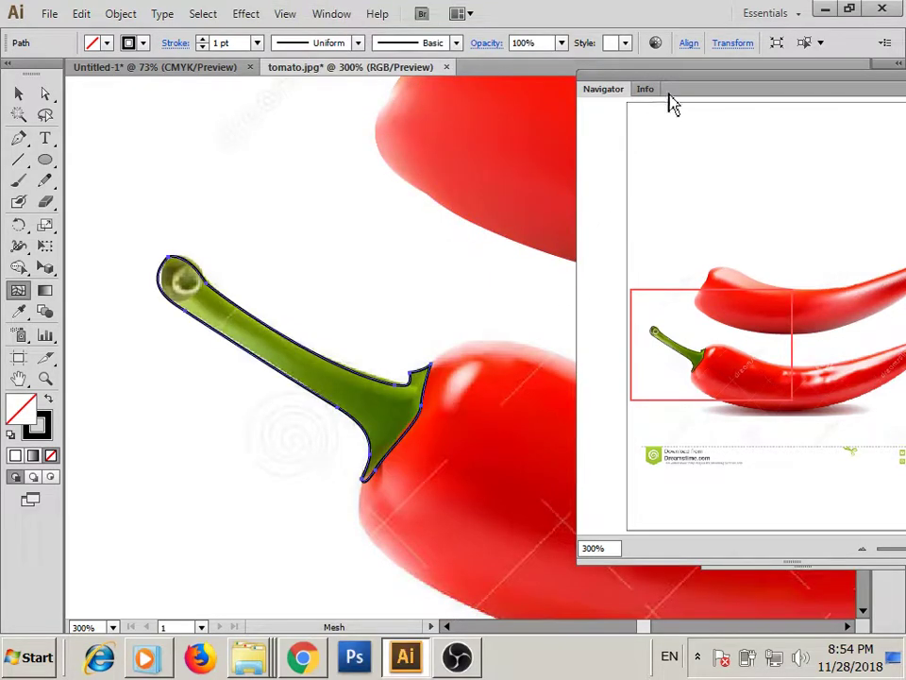
# Open the Layers panel and show the Red Chilli layer as outlines only.
pyautogui.press('F7')
pyautogui.moveTo(672, 94); pyautogui.dragTo(159, 216)
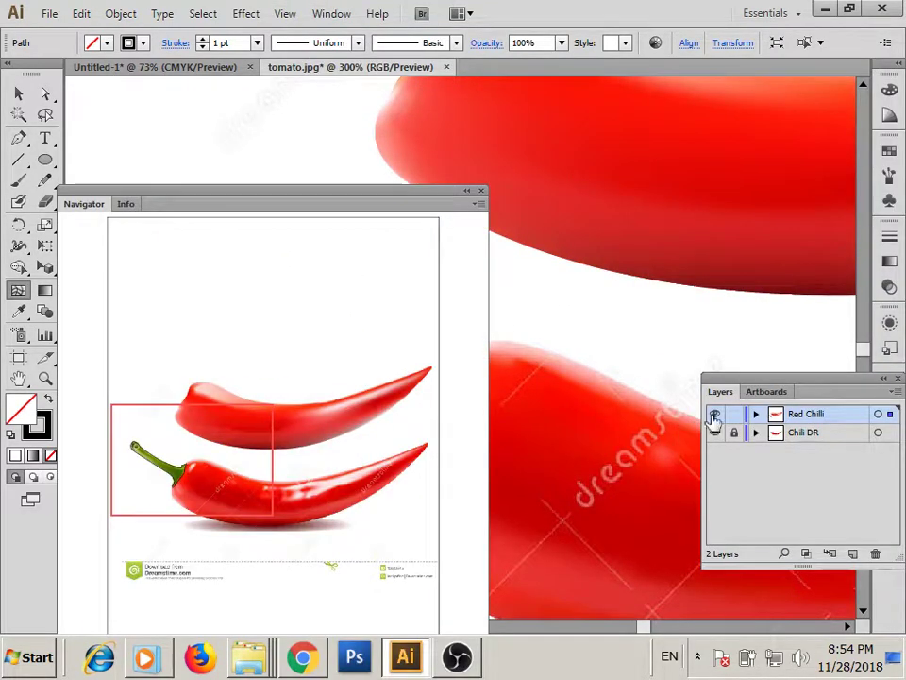
pyautogui.keyDown('ctrl'); pyautogui.click(714, 414); pyautogui.keyUp('ctrl')
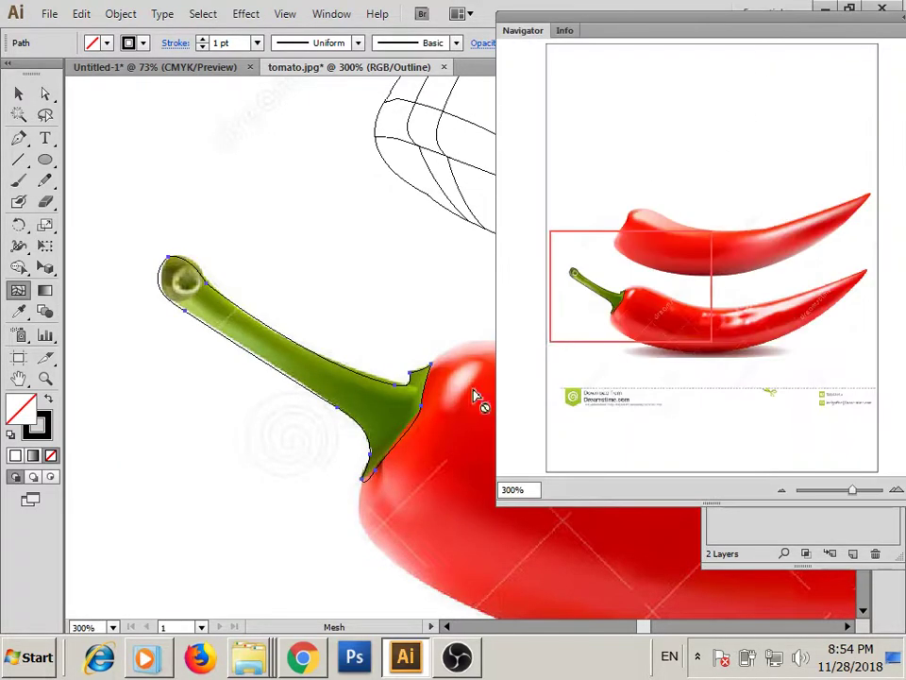
pyautogui.moveTo(355, 292); pyautogui.dragTo(229, 361)
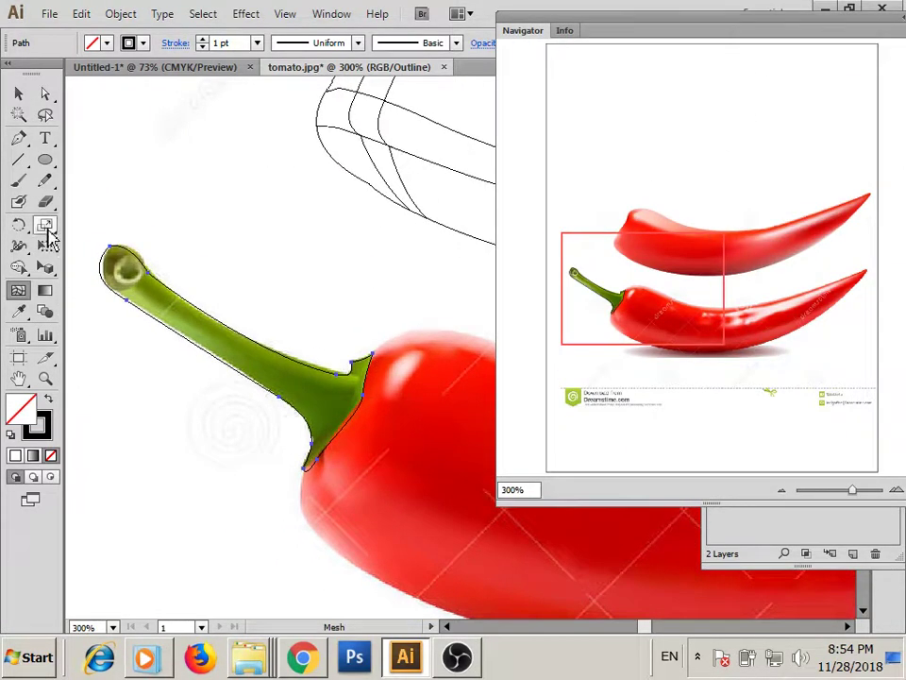
# Turn the stem into a gradient mesh with a point near its tip, nudged down the stem.
pyautogui.click(350, 427)
pyautogui.hotkey('ctrl', 'z')
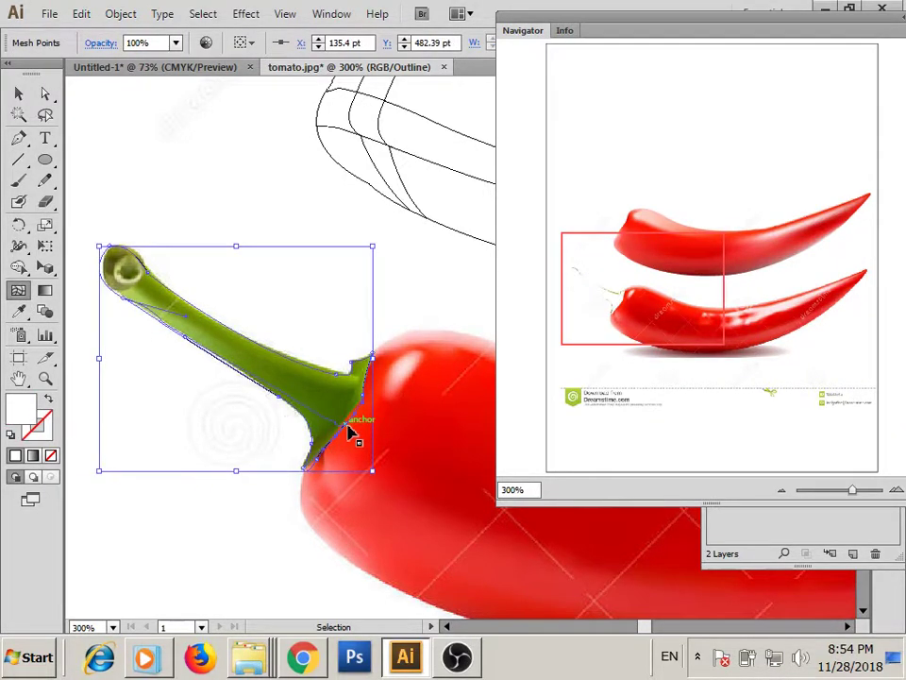
pyautogui.hotkey('ctrl', 'z')
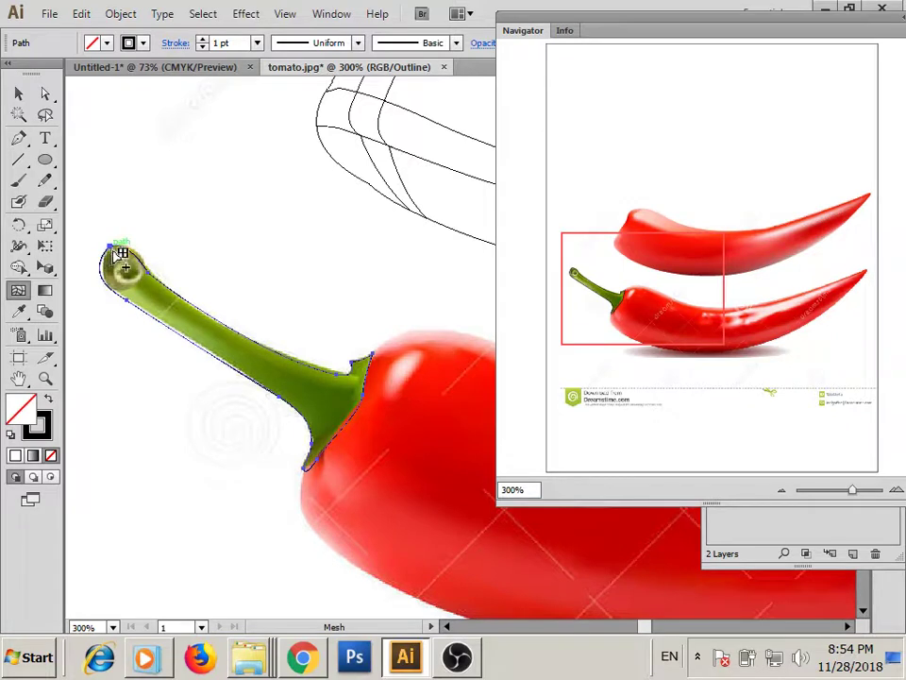
pyautogui.click(110, 261)
pyautogui.moveTo(111, 264)
pyautogui.mouseDown()
pyautogui.moveTo(121, 299)
pyautogui.moveTo(106, 278)
pyautogui.moveTo(158, 279)
pyautogui.mouseUp()
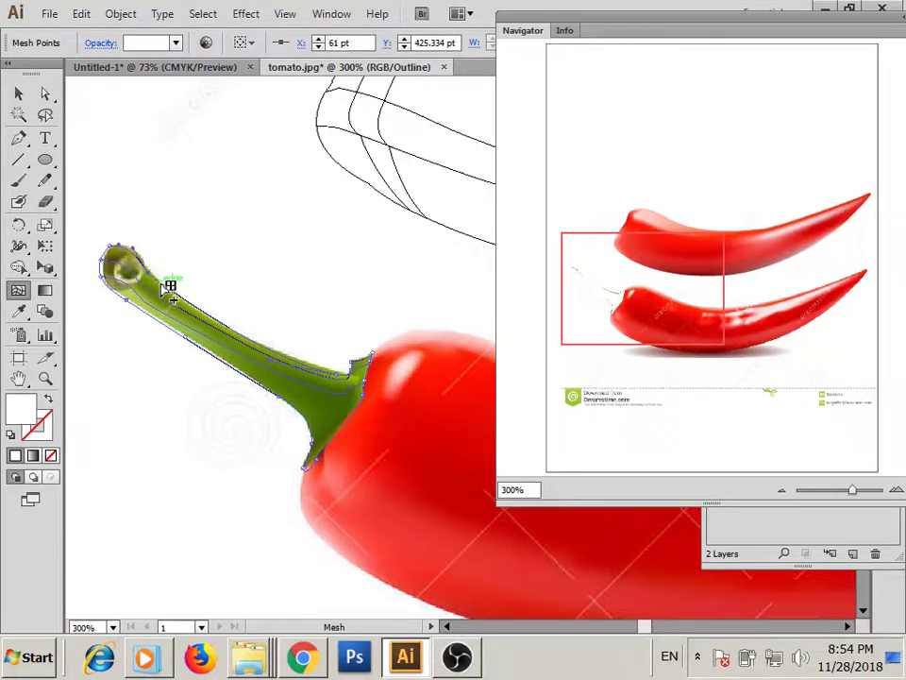
pyautogui.press('z')
pyautogui.moveTo(89, 223)
pyautogui.mouseDown()
pyautogui.moveTo(219, 374)
pyautogui.moveTo(232, 366)
pyautogui.mouseUp()
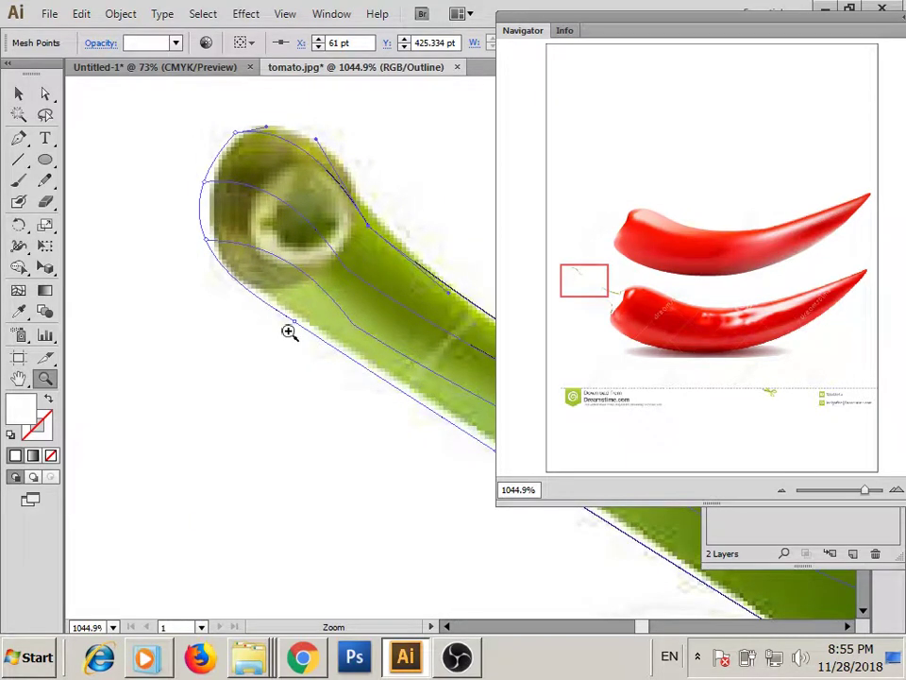
# Add a mesh point across the stem tip, undoing a misplaced one.
pyautogui.click(23, 288)
pyautogui.click(296, 324)
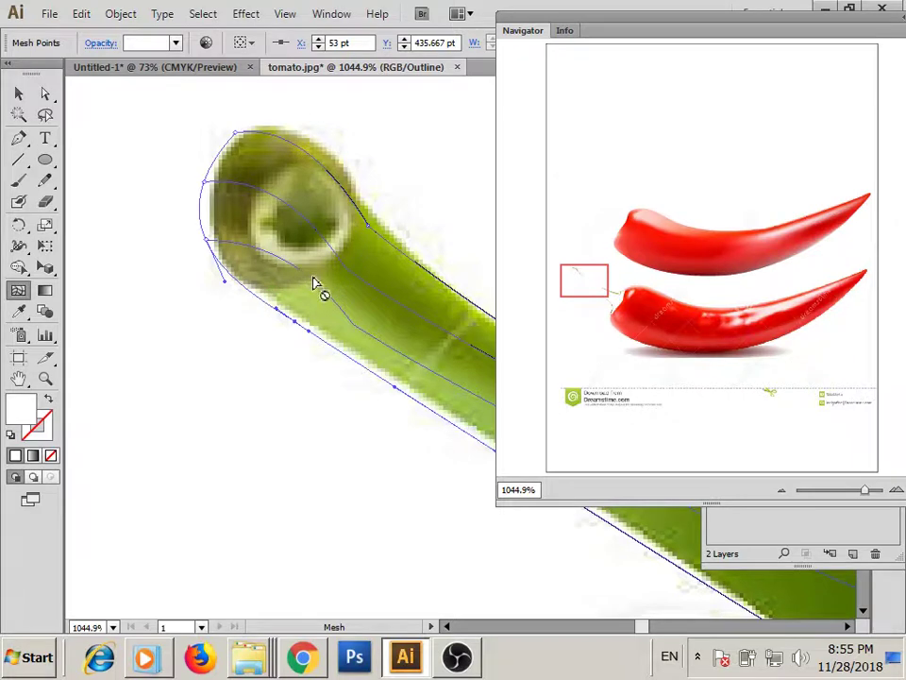
pyautogui.click(317, 288)
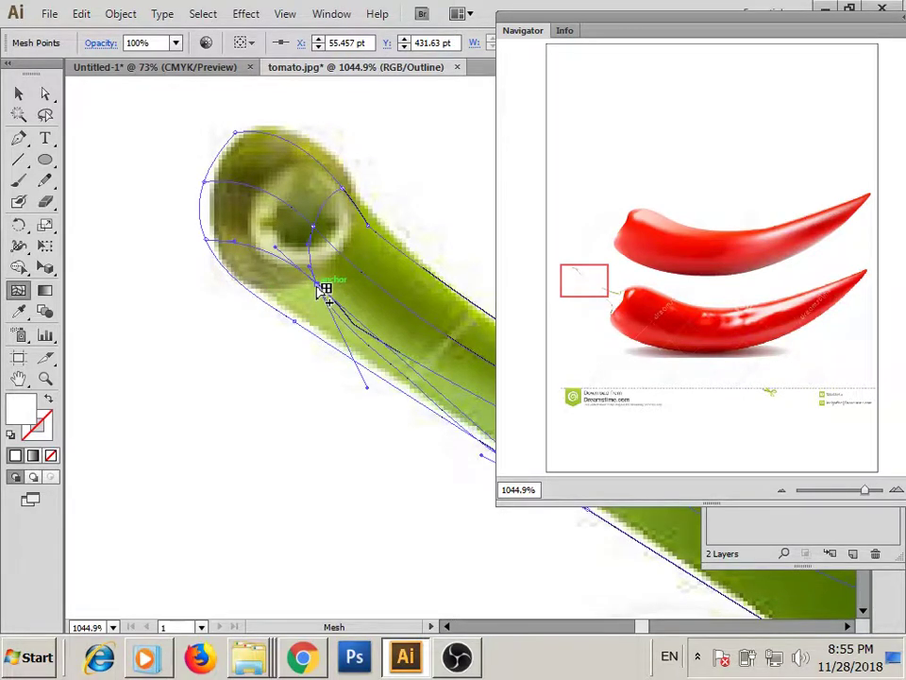
pyautogui.hotkey('ctrl', 'z')
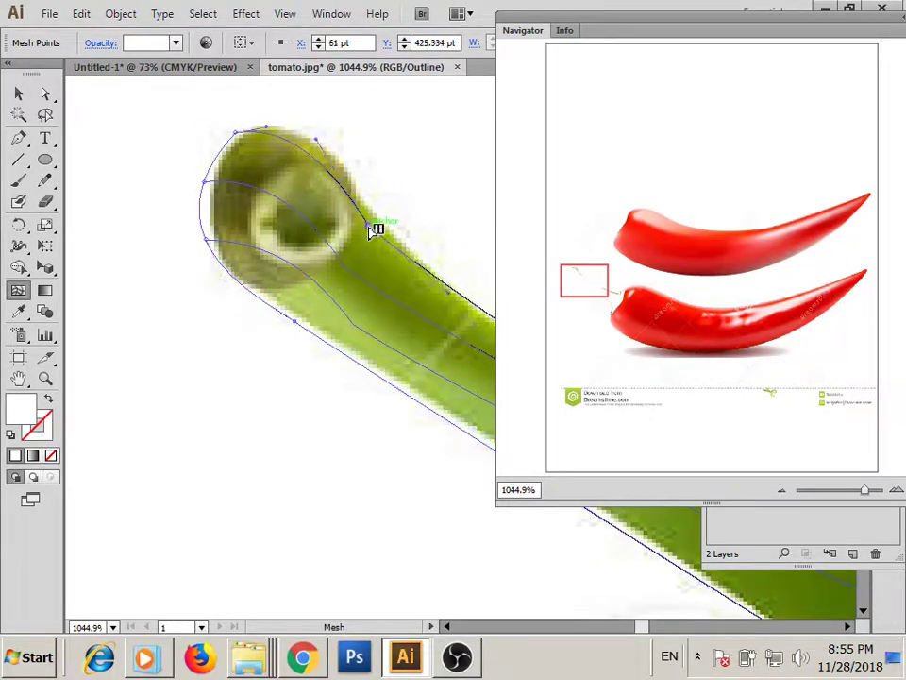
pyautogui.click(344, 262)
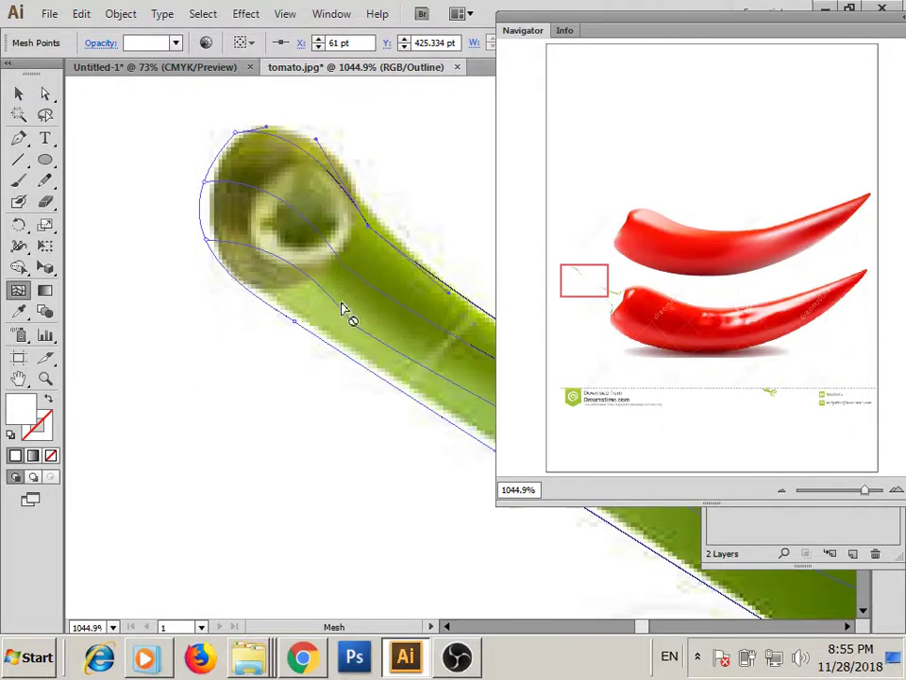
pyautogui.moveTo(348, 313)
pyautogui.mouseDown()
pyautogui.moveTo(232, 368)
pyautogui.moveTo(193, 355)
pyautogui.mouseUp()
pyautogui.moveTo(404, 467); pyautogui.dragTo(526, 570)
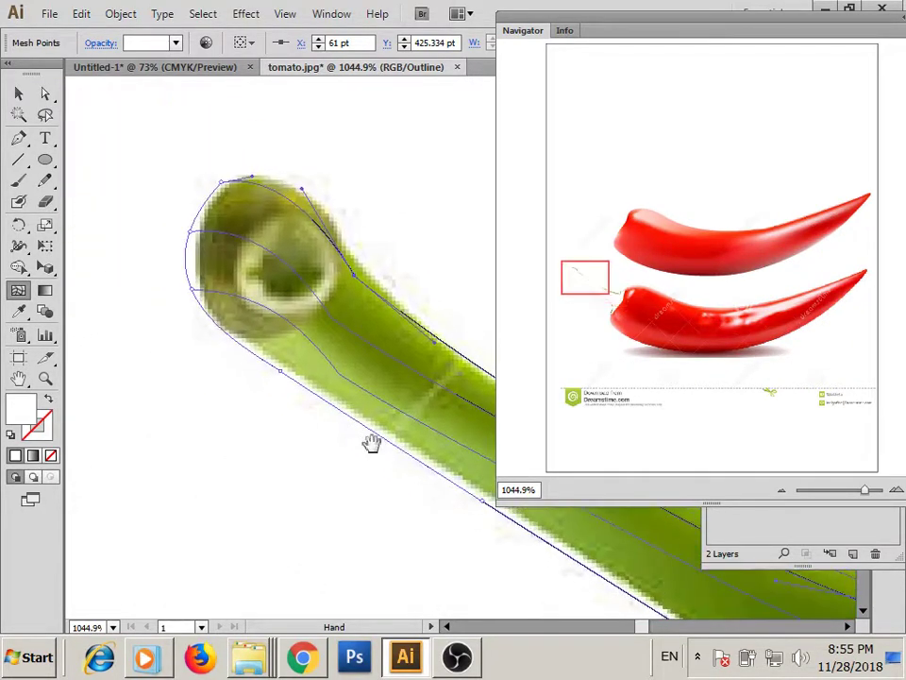
# Pull the tip's anchor up-left and bend its curve along the photo's stem outline.
pyautogui.click(45, 93)
pyautogui.moveTo(342, 381); pyautogui.dragTo(295, 353)
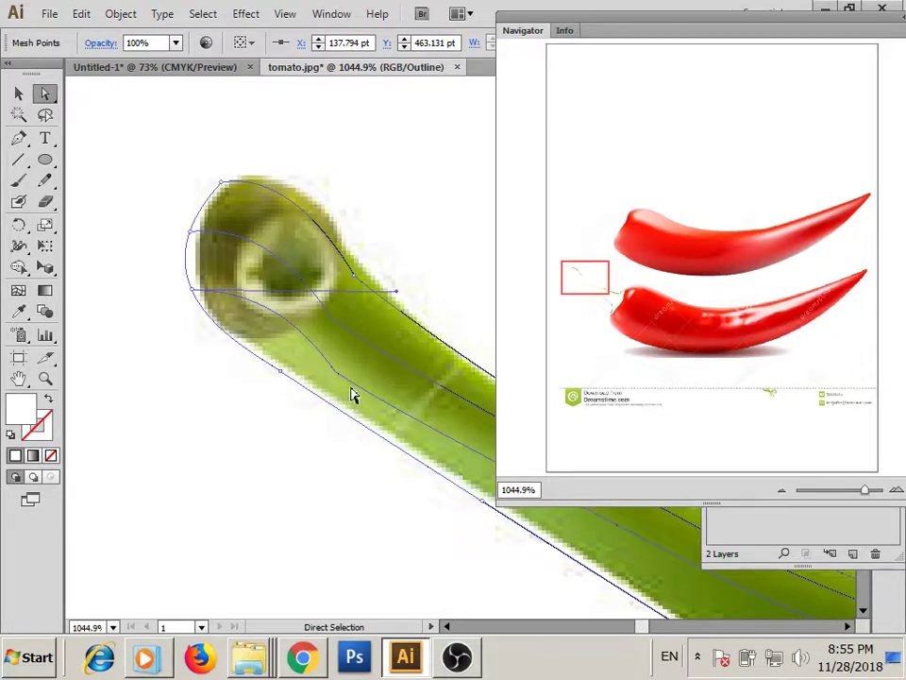
pyautogui.moveTo(399, 300); pyautogui.dragTo(373, 231)
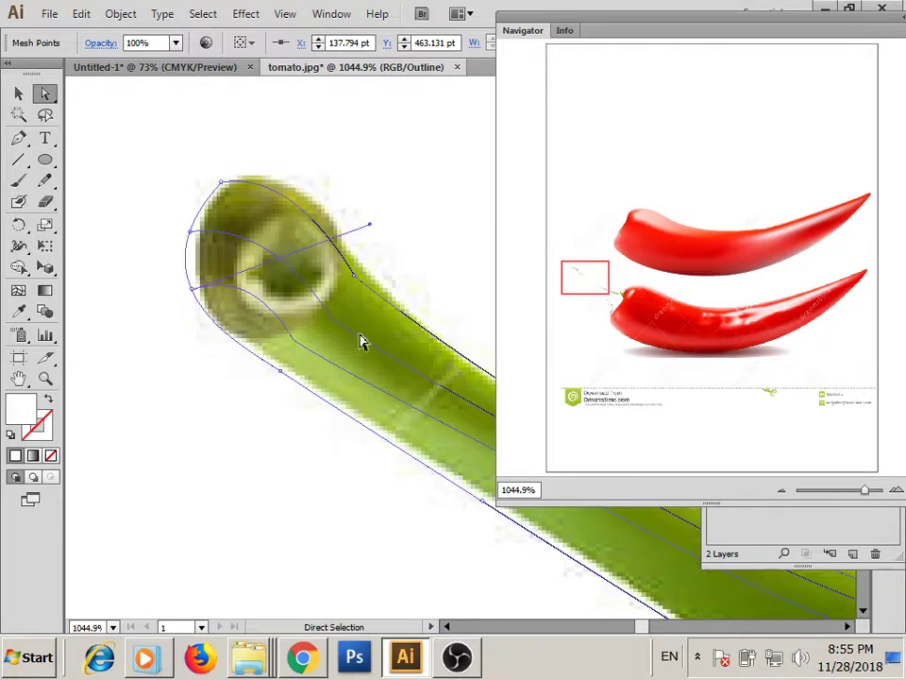
pyautogui.press('space')
pyautogui.moveTo(367, 374); pyautogui.dragTo(312, 332)
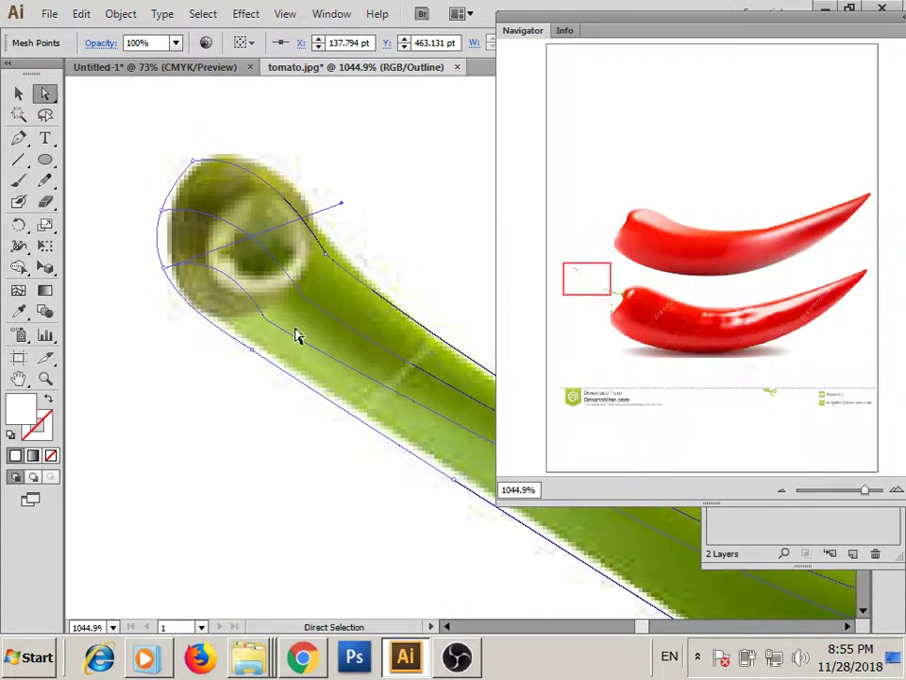
pyautogui.moveTo(346, 209); pyautogui.dragTo(336, 212)
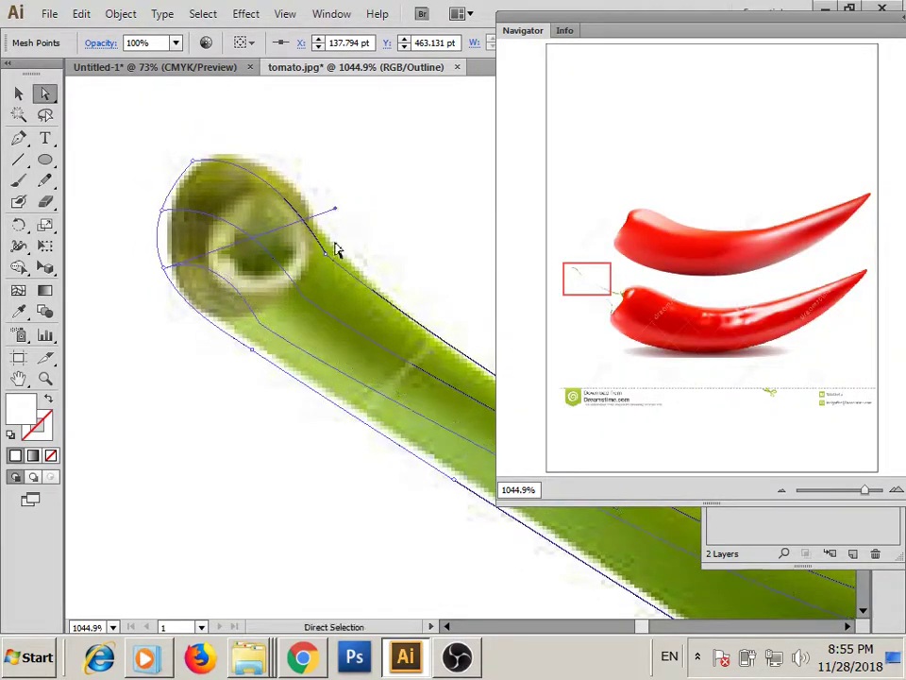
pyautogui.press('space')
pyautogui.moveTo(301, 270); pyautogui.dragTo(287, 334)
# Adjust the tip's top, upper-right and left anchors to match the curled tip.
pyautogui.moveTo(186, 239); pyautogui.dragTo(197, 223)
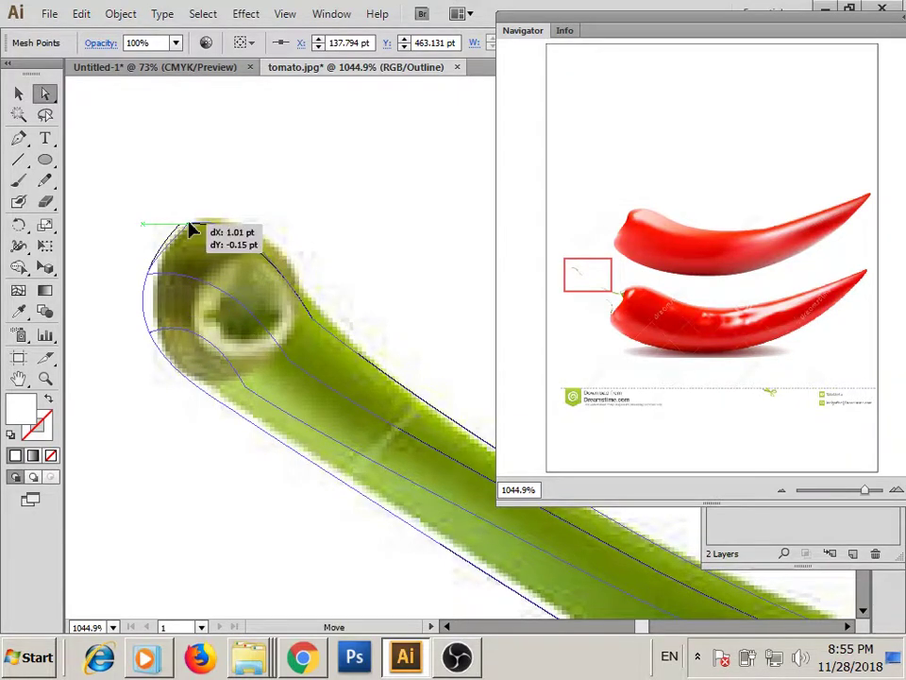
pyautogui.moveTo(259, 243); pyautogui.dragTo(279, 231)
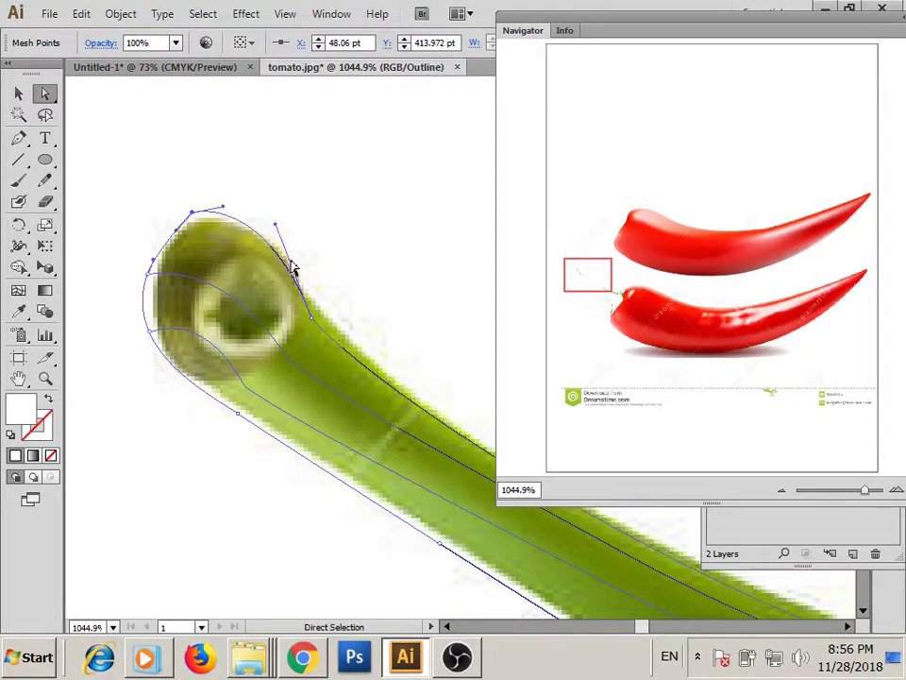
pyautogui.press('space')
pyautogui.moveTo(325, 376); pyautogui.dragTo(287, 331)
pyautogui.moveTo(138, 272); pyautogui.dragTo(129, 252)
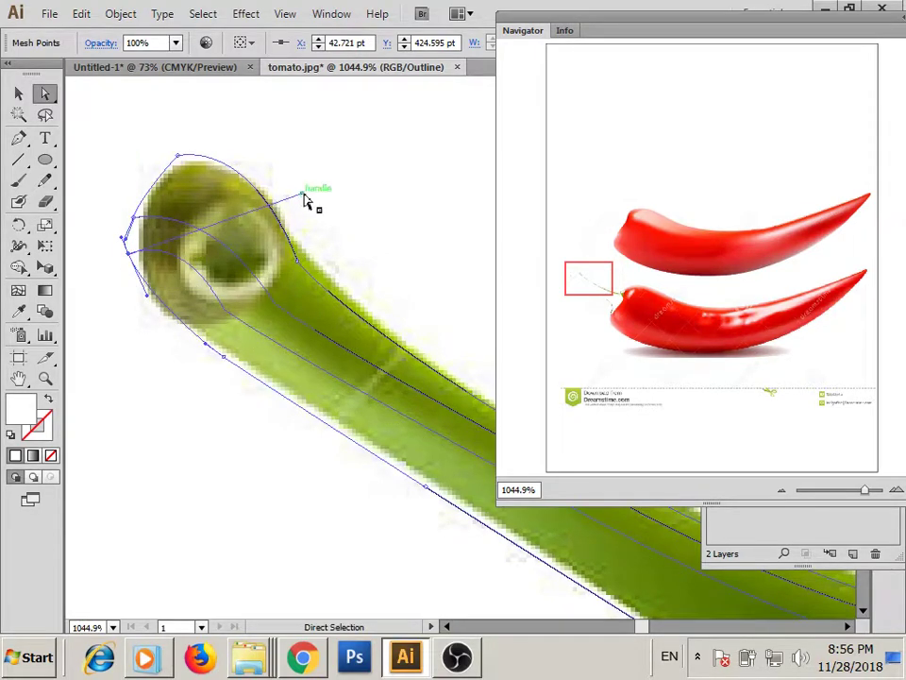
pyautogui.moveTo(304, 199); pyautogui.dragTo(297, 223)
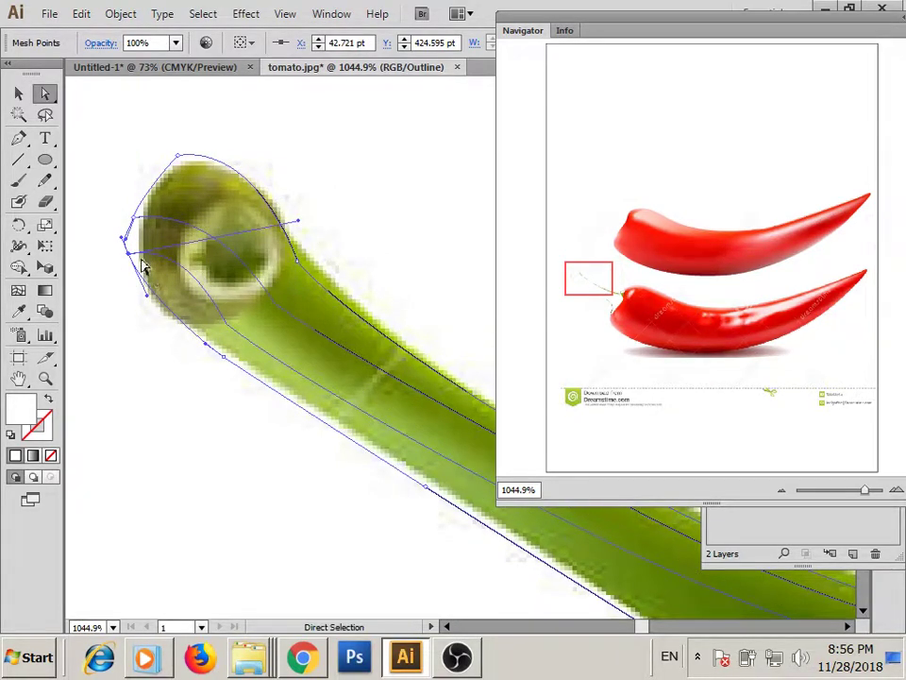
# Colour three tip mesh points with greens sampled from the photo, including a light green.
pyautogui.click(168, 340)
pyautogui.moveTo(168, 340); pyautogui.dragTo(324, 368)
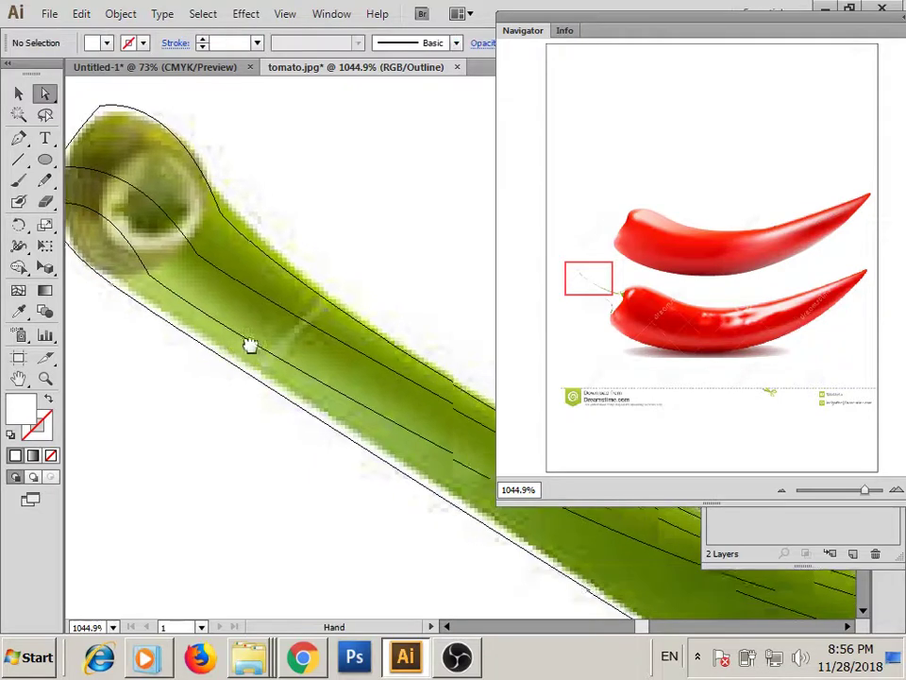
pyautogui.click(251, 262)
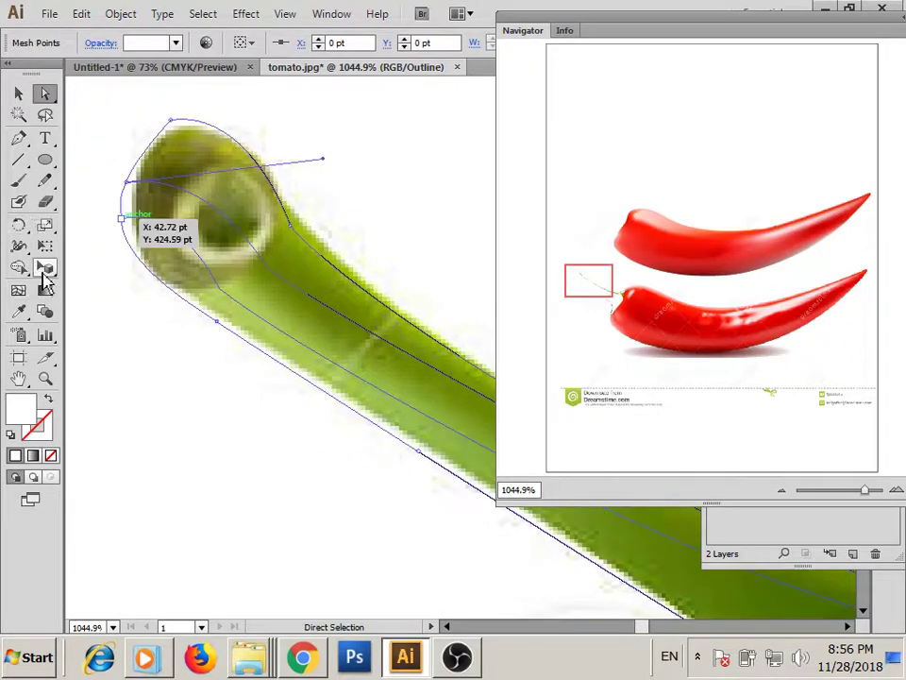
pyautogui.click(220, 291)
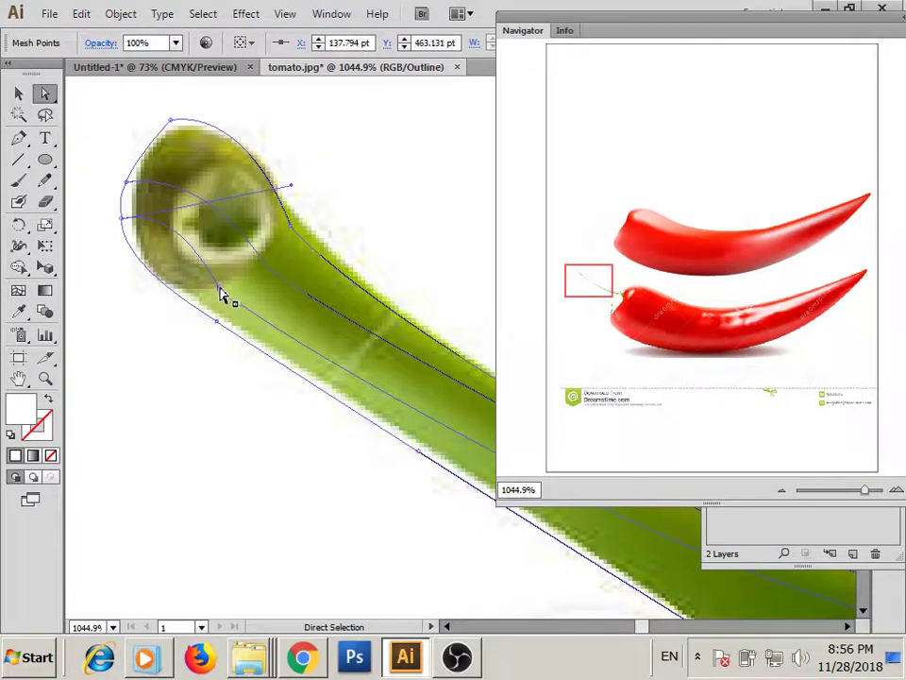
pyautogui.press('i')
pyautogui.click(238, 293)
pyautogui.press('a')
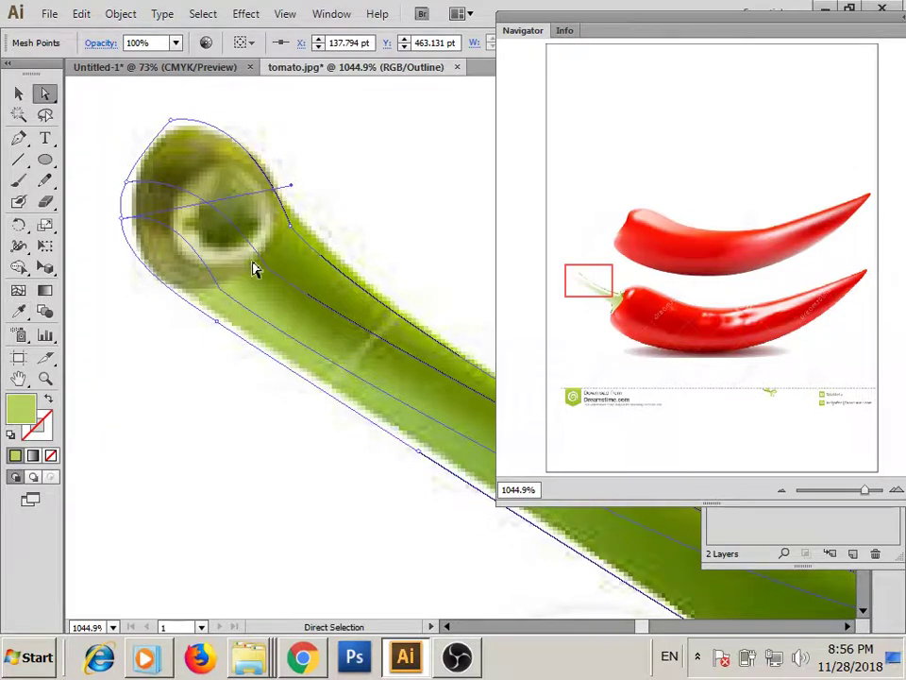
pyautogui.click(267, 275)
pyautogui.press('i')
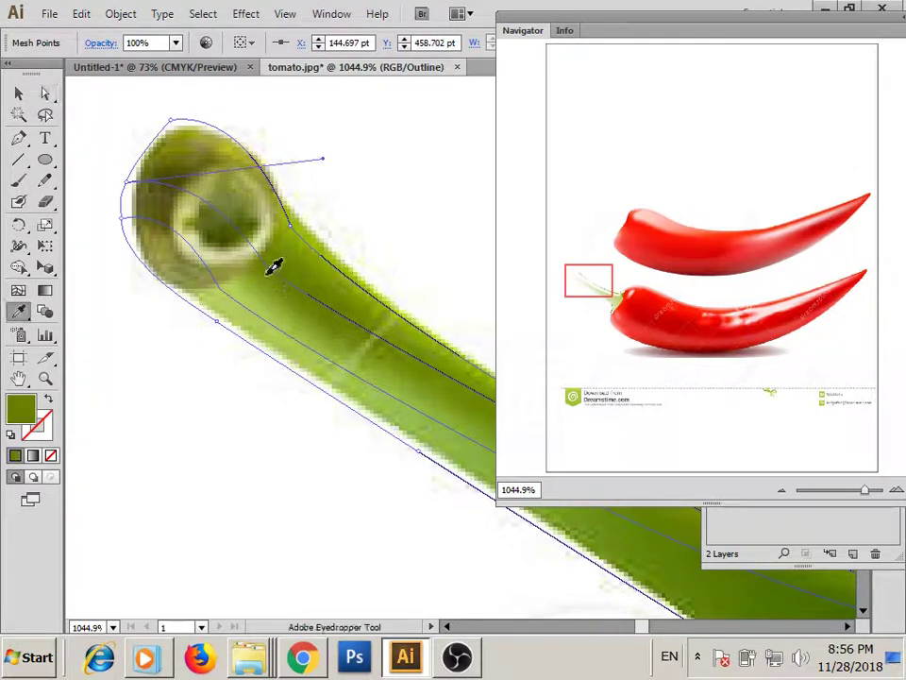
pyautogui.press('a')
pyautogui.click(289, 238)
# Sample a darker olive green from the photo onto a stem-base mesh point.
pyautogui.press('i')
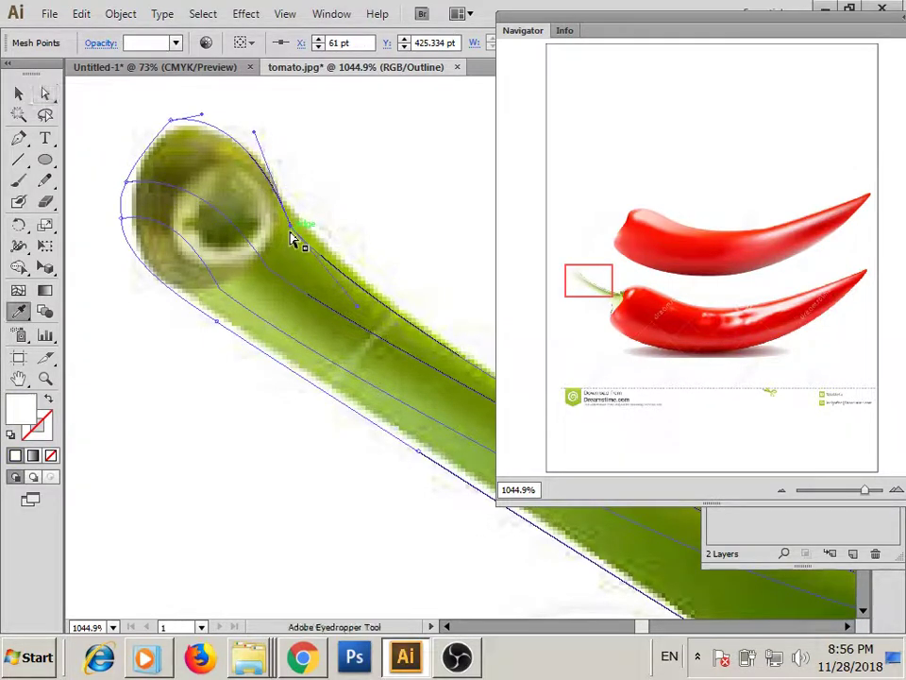
pyautogui.moveTo(312, 253); pyautogui.dragTo(226, 193)
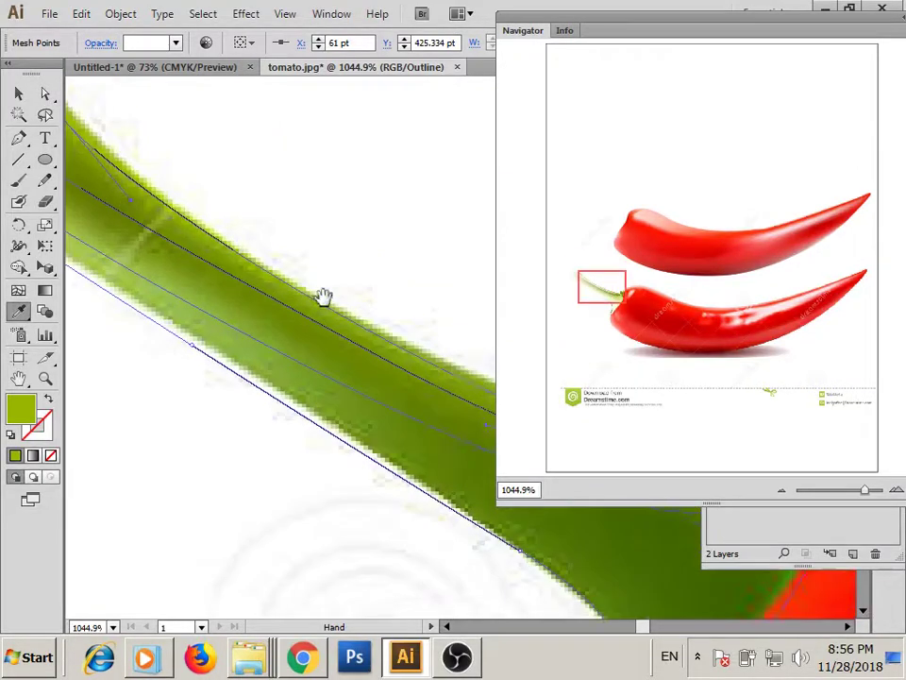
pyautogui.moveTo(324, 297); pyautogui.dragTo(255, 246)
pyautogui.moveTo(295, 299); pyautogui.dragTo(236, 250)
pyautogui.moveTo(345, 266); pyautogui.dragTo(321, 241)
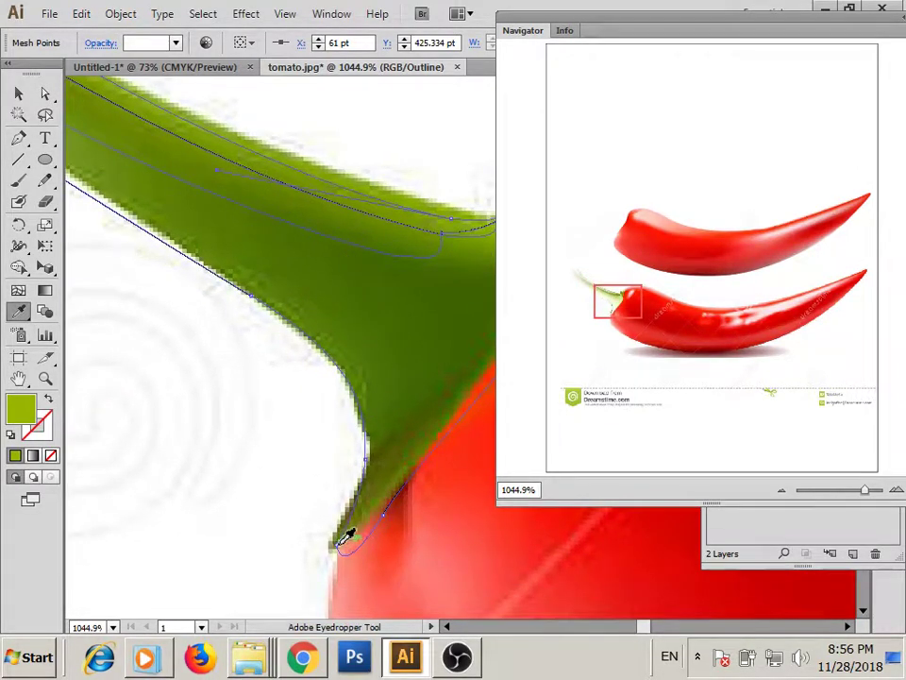
pyautogui.press('a')
pyautogui.press('i')
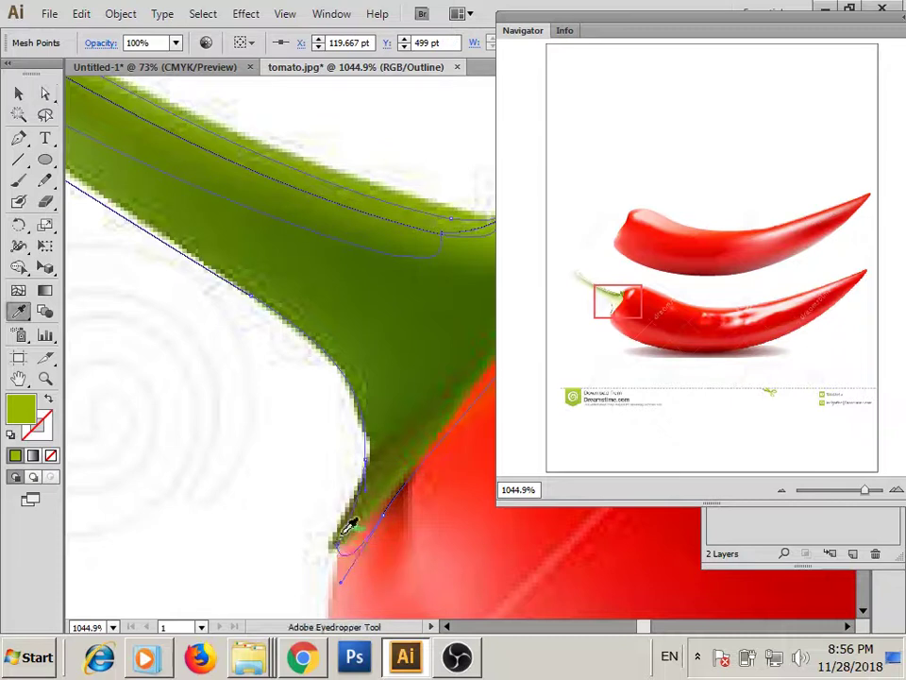
pyautogui.click(348, 524)
# Colour another mesh point near the stem base with the photo's green.
pyautogui.moveTo(393, 471); pyautogui.dragTo(266, 567)
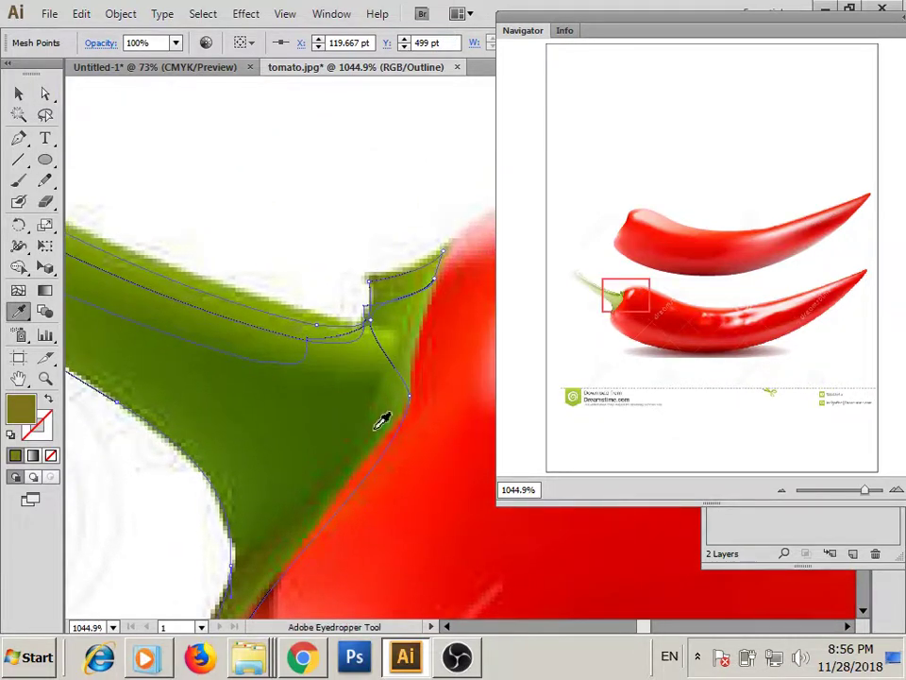
pyautogui.press('a')
pyautogui.click(410, 414)
pyautogui.press('i')
pyautogui.click(410, 412)
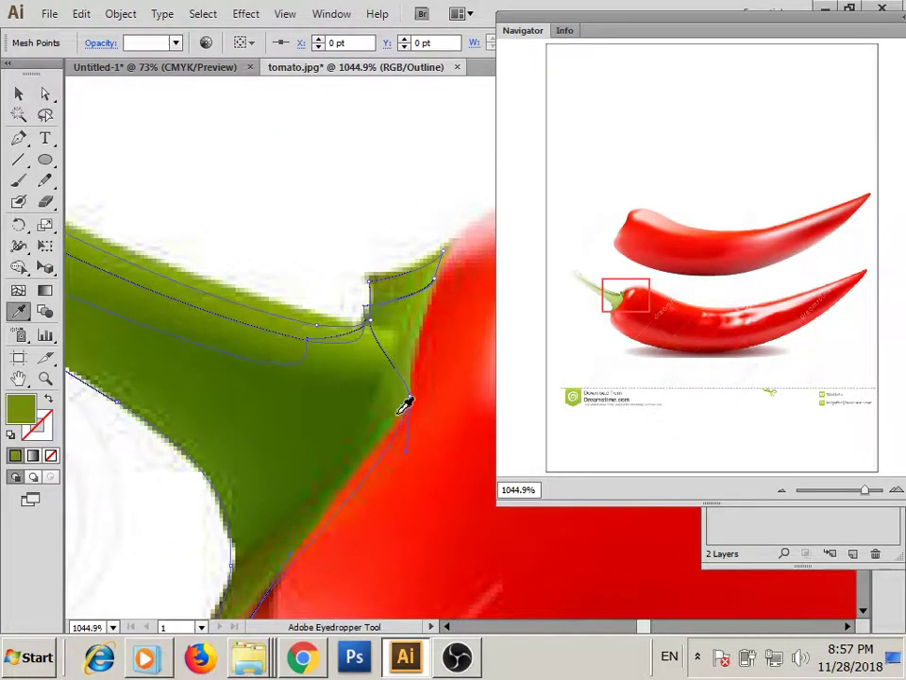
pyautogui.moveTo(396, 373)
pyautogui.mouseDown()
pyautogui.moveTo(380, 444)
pyautogui.moveTo(388, 412)
pyautogui.moveTo(399, 422)
pyautogui.mouseUp()
# Reshape the mesh curve where the stem meets the pepper.
pyautogui.click(45, 93)
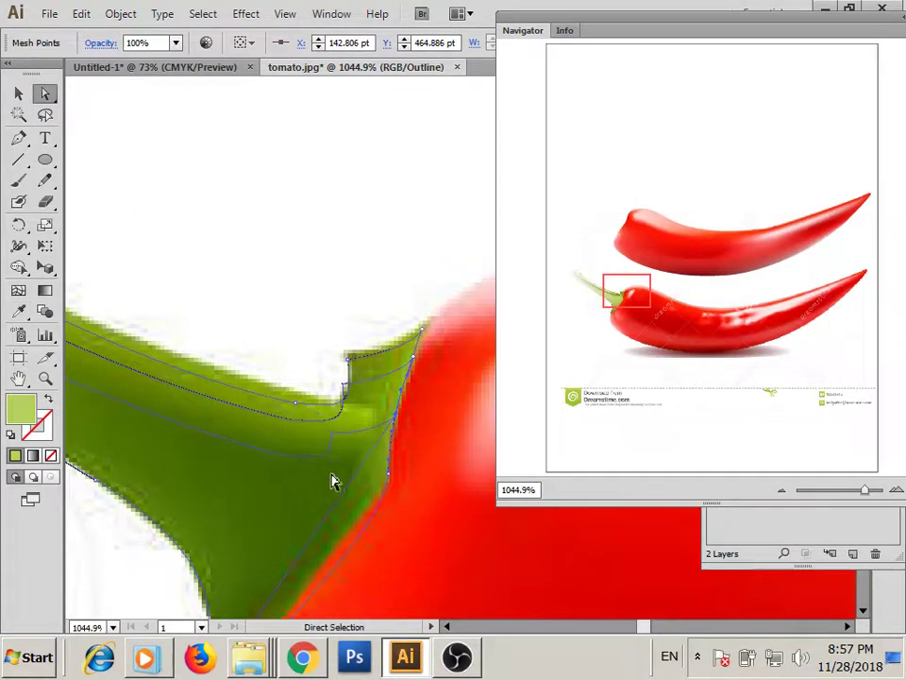
pyautogui.hscroll(2, 332, 482)
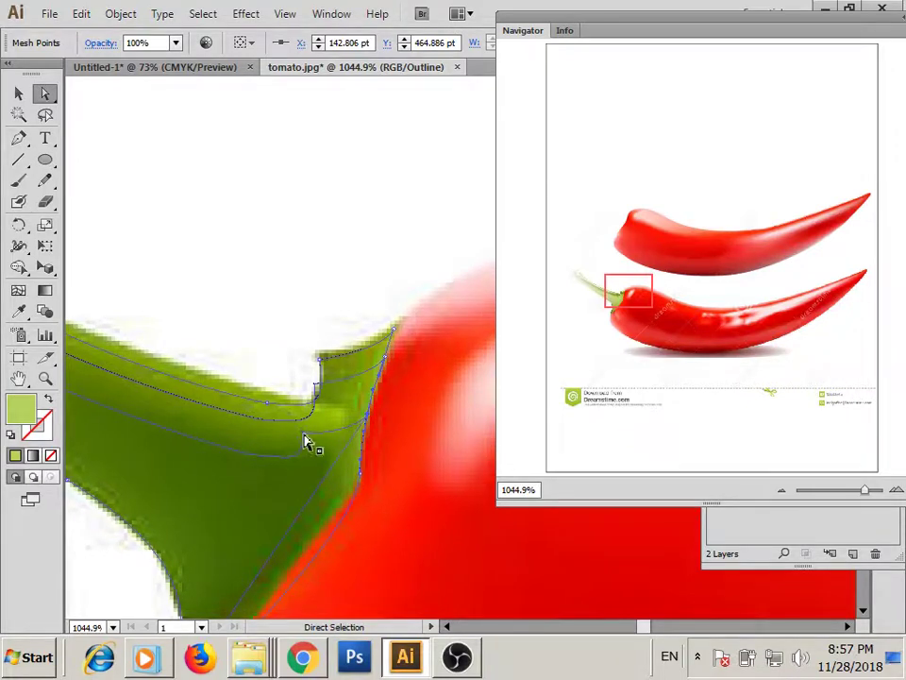
pyautogui.moveTo(288, 521); pyautogui.dragTo(340, 368)
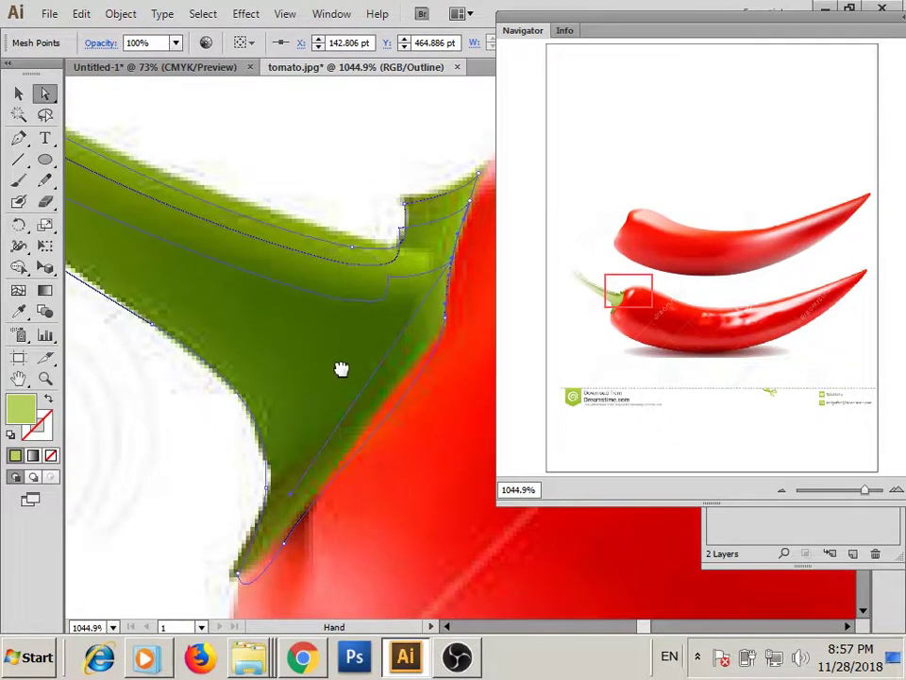
pyautogui.moveTo(242, 577)
pyautogui.mouseDown()
pyautogui.moveTo(233, 576)
pyautogui.moveTo(244, 581)
pyautogui.mouseUp()
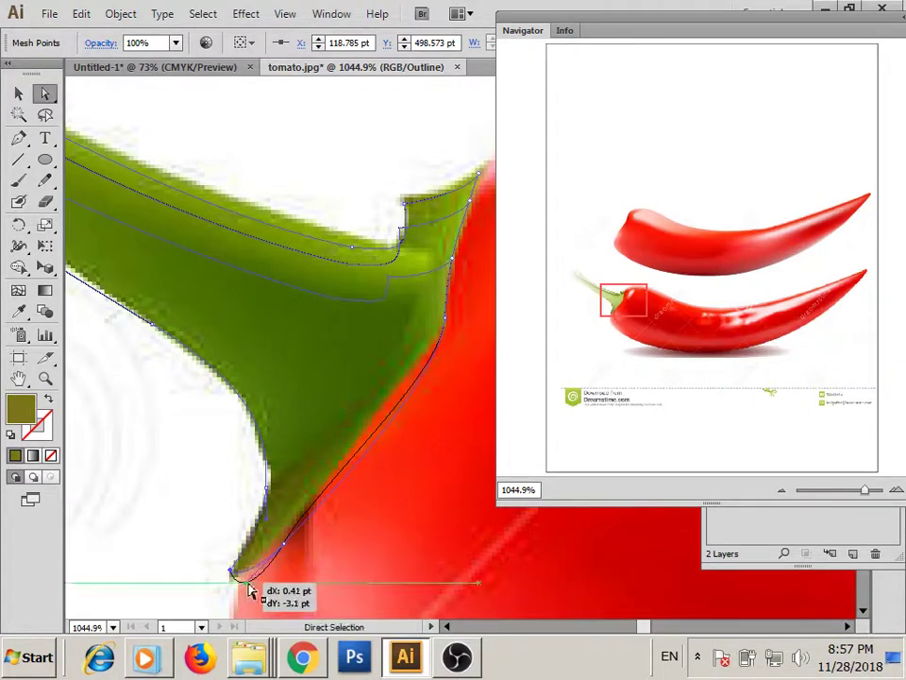
pyautogui.moveTo(448, 340)
pyautogui.mouseDown()
pyautogui.moveTo(401, 382)
pyautogui.moveTo(374, 550)
pyautogui.mouseUp()
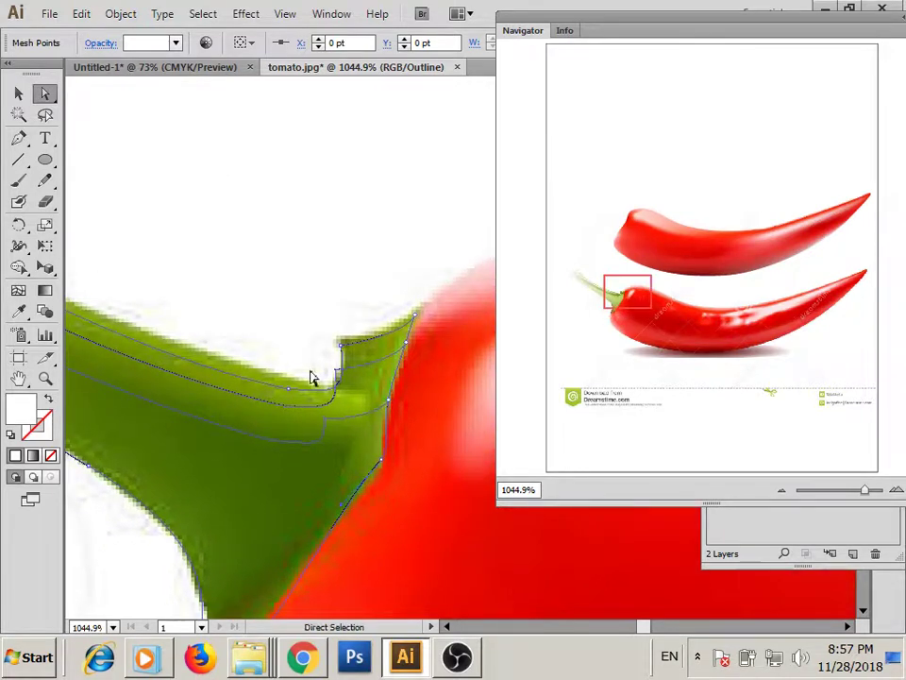
pyautogui.click(381, 459)
pyautogui.press('o')
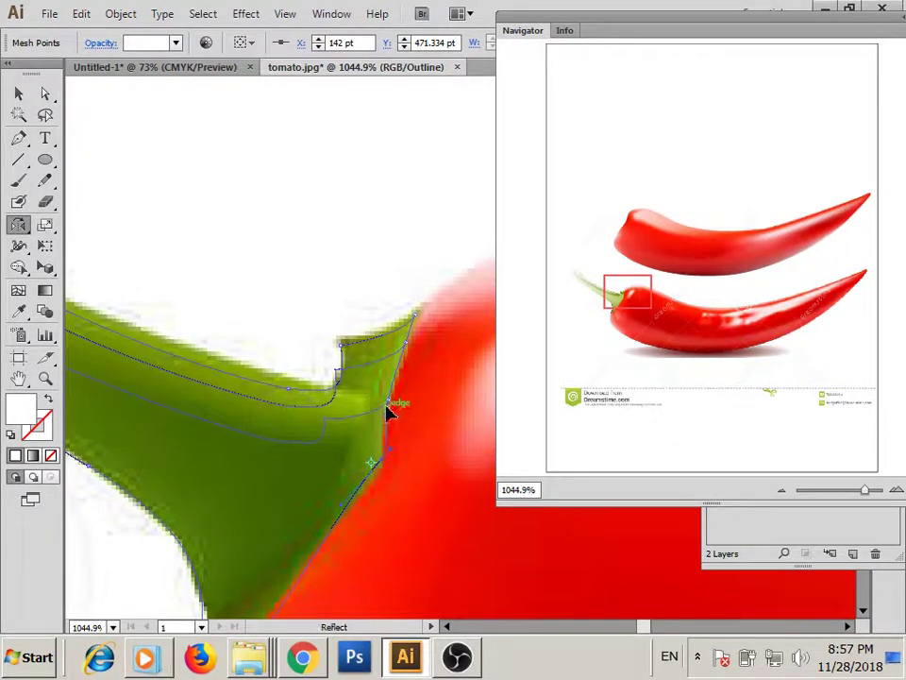
# Shade several stem-base mesh points, including the notch point, with photo greens.
pyautogui.press('i')
pyautogui.click(384, 406)
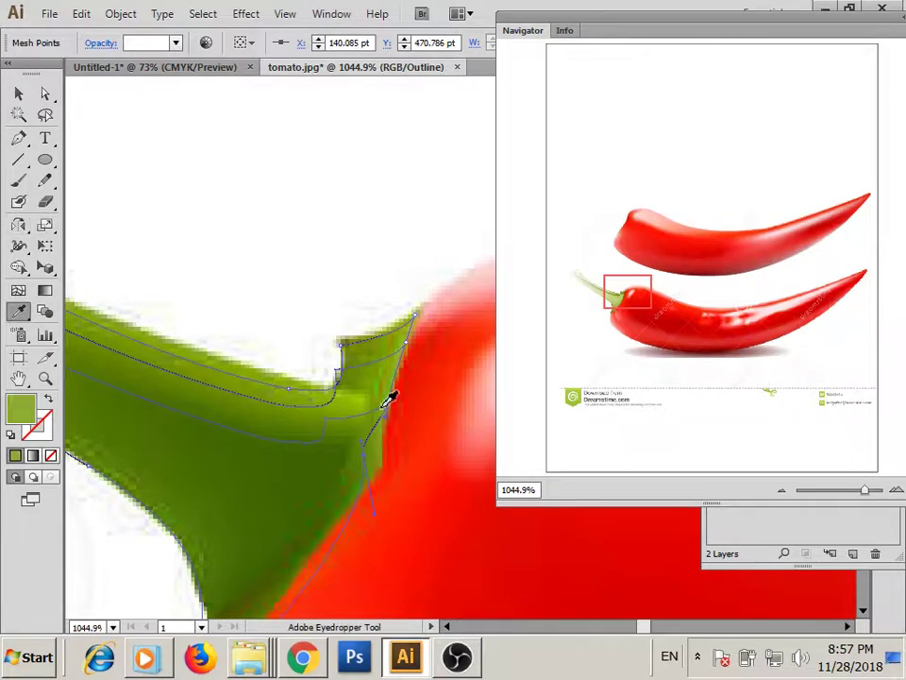
pyautogui.keyDown('ctrl'); pyautogui.click(406, 345); pyautogui.keyUp('ctrl')
pyautogui.click(408, 330)
pyautogui.keyDown('ctrl'); pyautogui.click(324, 368); pyautogui.keyUp('ctrl')
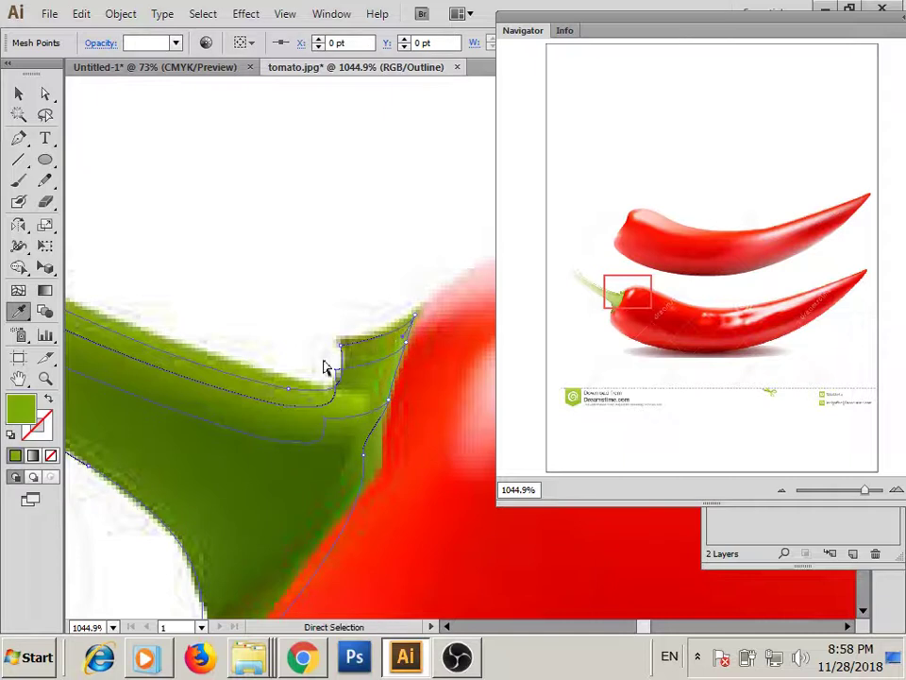
pyautogui.keyDown('ctrl'); pyautogui.click(341, 374); pyautogui.keyUp('ctrl')
pyautogui.click(356, 375)
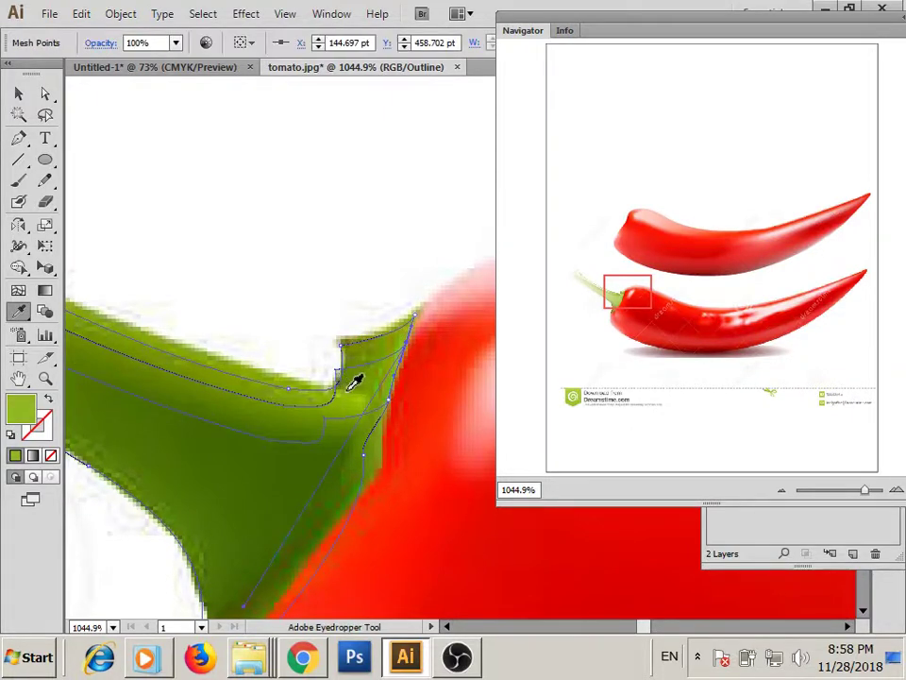
pyautogui.moveTo(291, 388); pyautogui.dragTo(349, 401)
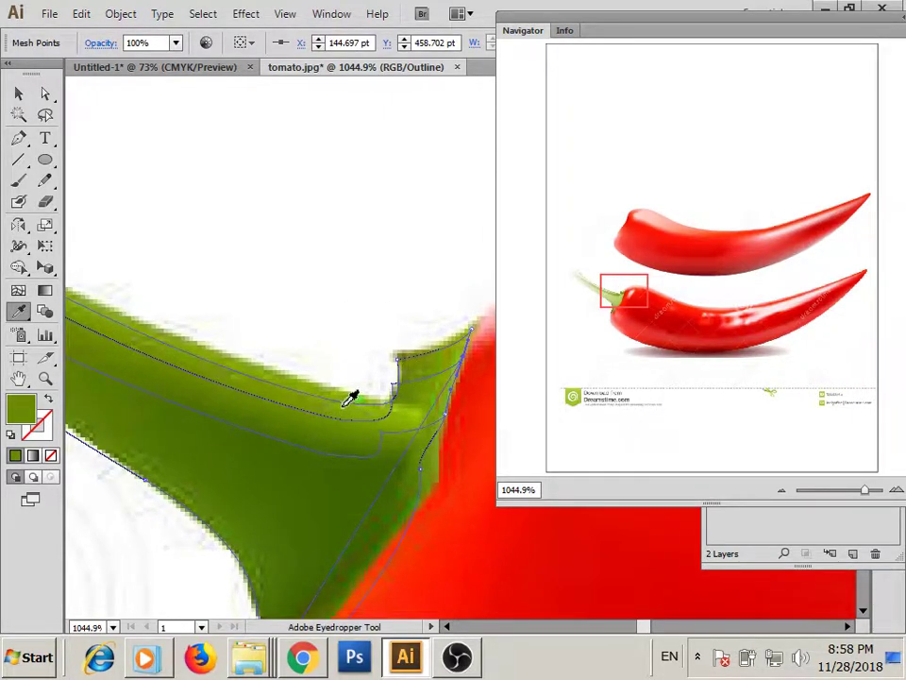
pyautogui.keyDown('ctrl'); pyautogui.click(348, 403); pyautogui.keyUp('ctrl')
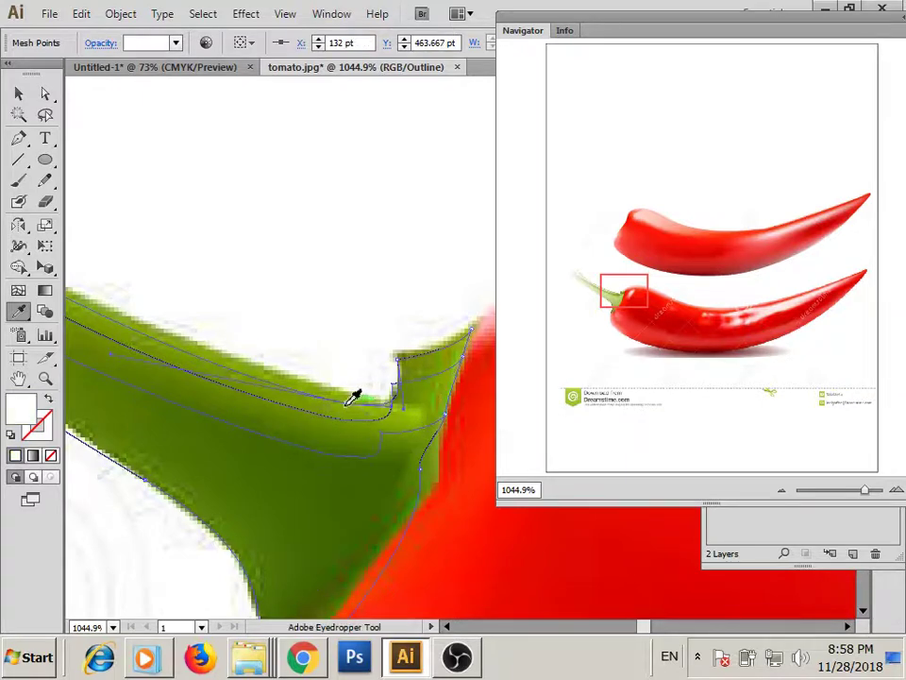
pyautogui.click(344, 397)
# Shade a stem-tip mesh point with darker olive green from the photo.
pyautogui.moveTo(263, 386); pyautogui.dragTo(465, 455)
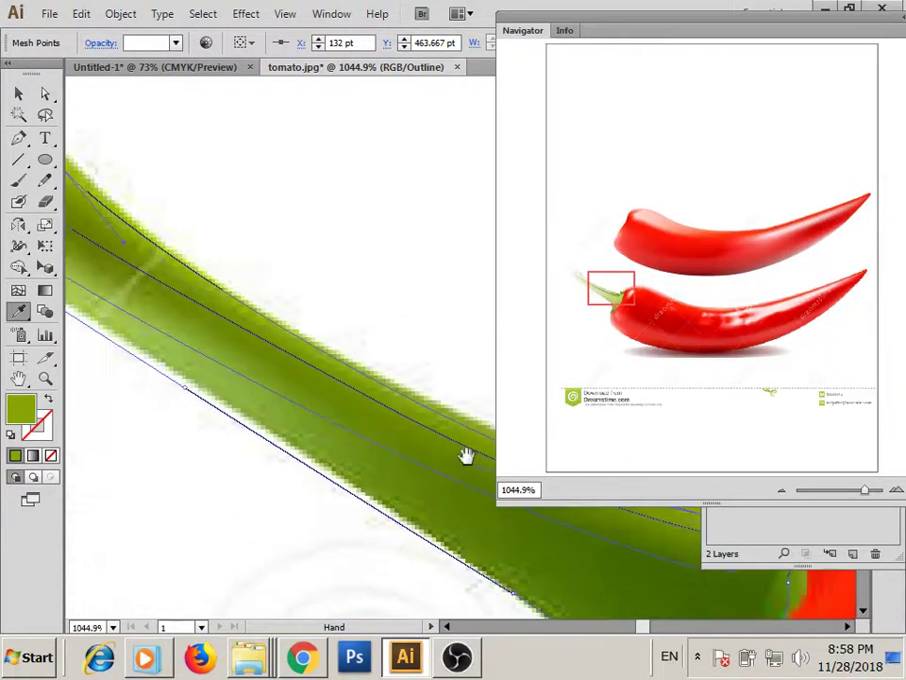
pyautogui.moveTo(335, 388); pyautogui.dragTo(322, 439)
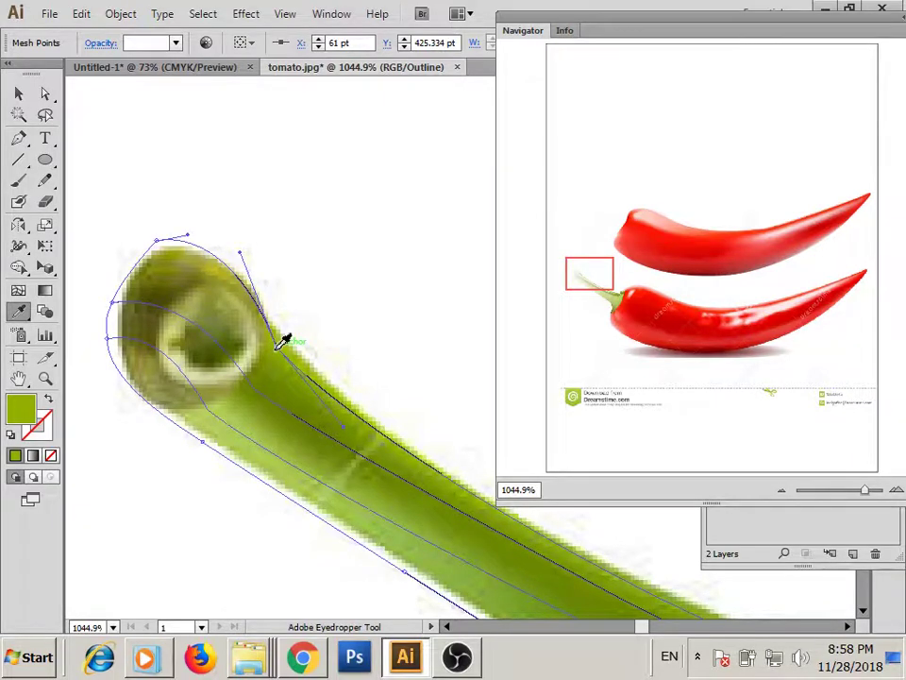
pyautogui.keyDown('ctrl'); pyautogui.click(161, 245); pyautogui.keyUp('ctrl')
pyautogui.click(186, 274)
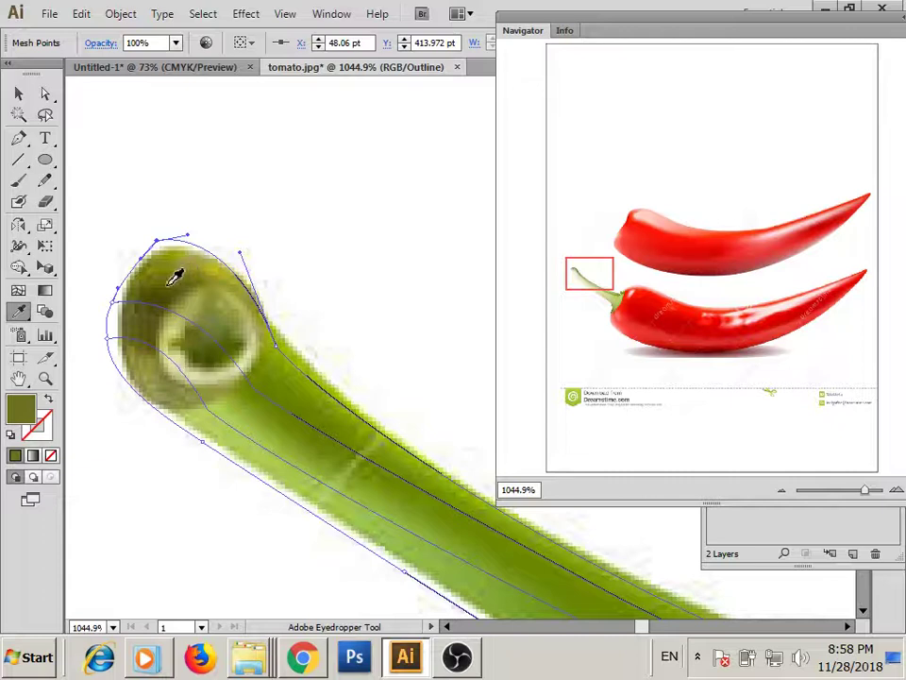
# Pull the tip's left anchor down and shade it with lighter olive and pale greens.
pyautogui.keyDown('ctrl'); pyautogui.click(132, 289); pyautogui.keyUp('ctrl')
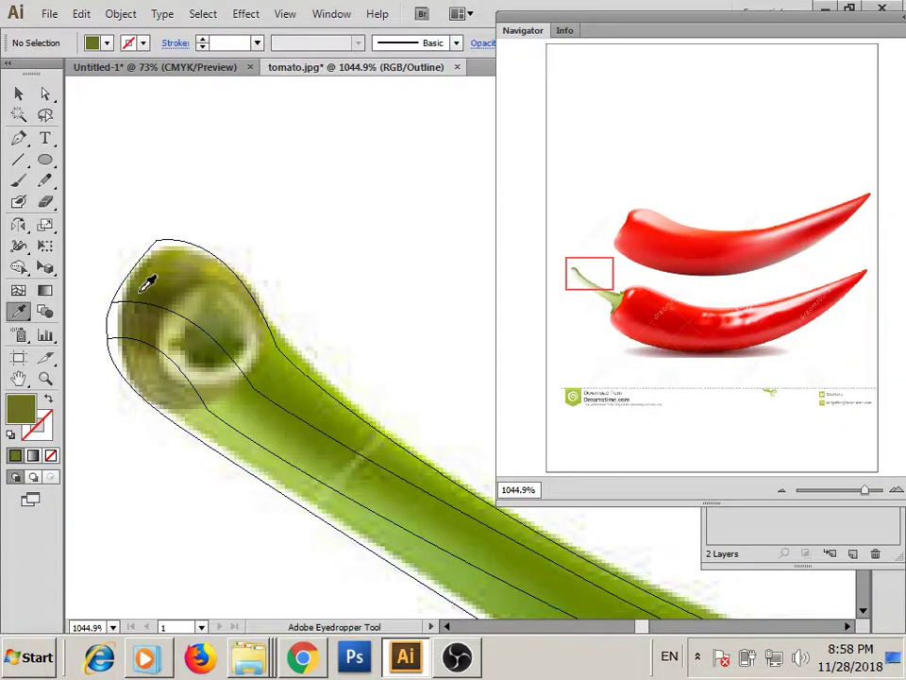
pyautogui.keyDown('ctrl'); pyautogui.click(118, 304); pyautogui.keyUp('ctrl')
pyautogui.moveTo(106, 341); pyautogui.dragTo(109, 337)
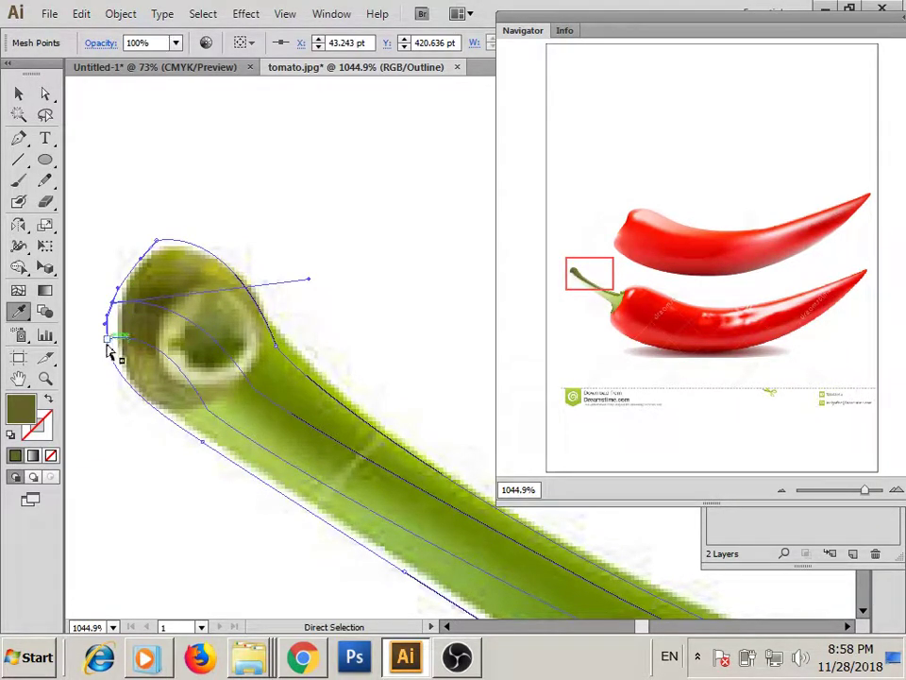
pyautogui.click(140, 351)
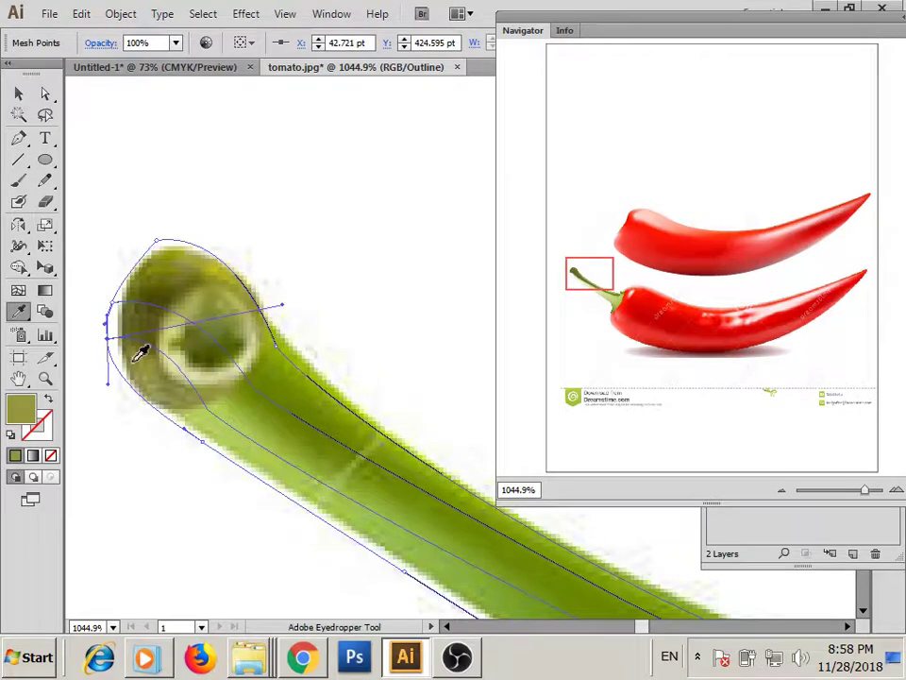
pyautogui.keyDown('ctrl'); pyautogui.click(188, 430); pyautogui.keyUp('ctrl')
pyautogui.click(210, 414)
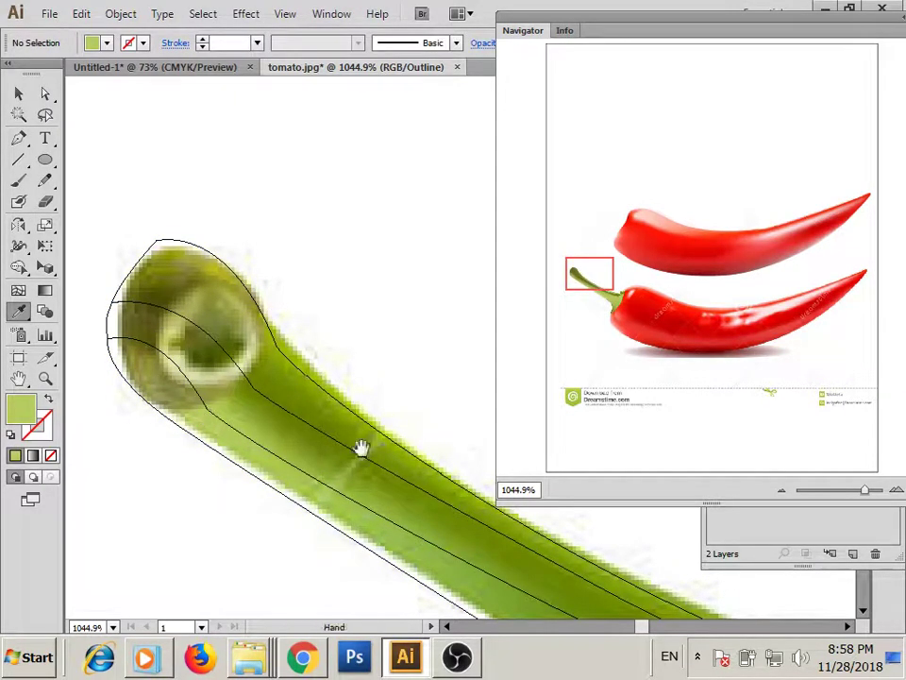
pyautogui.moveTo(360, 445); pyautogui.dragTo(142, 222)
# Switch to full-colour Preview and zoom out to show the stem and upper pepper.
pyautogui.click(285, 13)
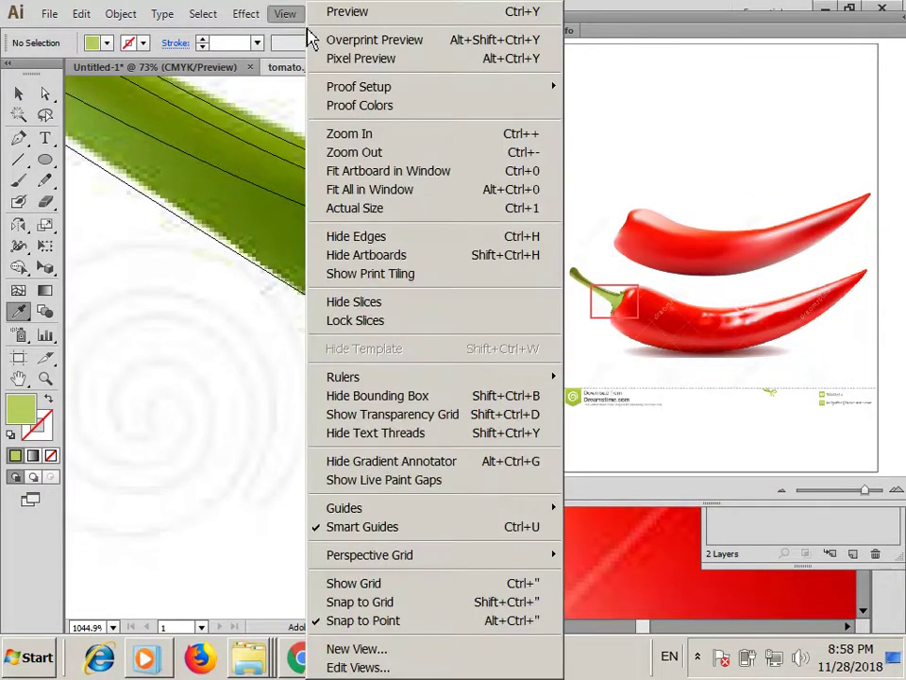
pyautogui.click(350, 12)
pyautogui.press('z')
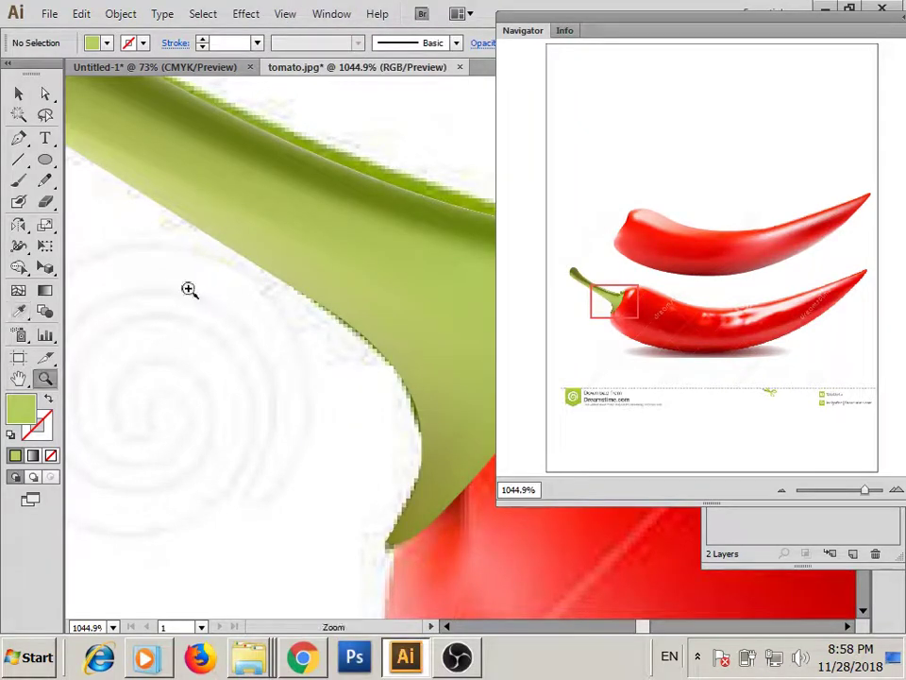
pyautogui.keyDown('alt'); pyautogui.click(218, 297); pyautogui.keyUp('alt')
pyautogui.keyDown('alt'); pyautogui.click(229, 309); pyautogui.keyUp('alt')
pyautogui.moveTo(184, 344); pyautogui.dragTo(147, 344)
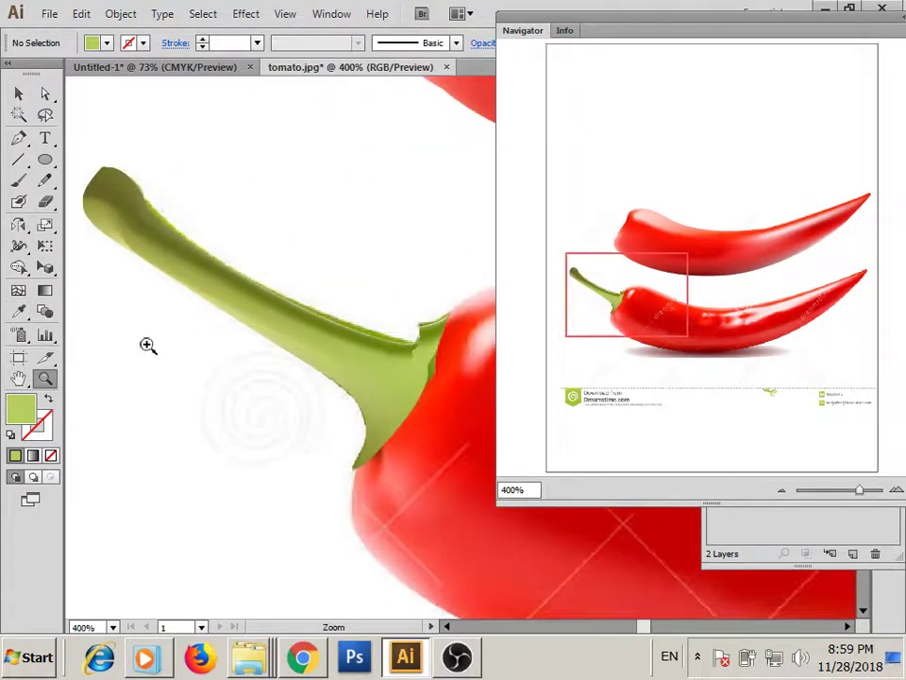
pyautogui.keyDown('alt'); pyautogui.click(180, 334); pyautogui.keyUp('alt')
pyautogui.moveTo(255, 350); pyautogui.dragTo(215, 347)
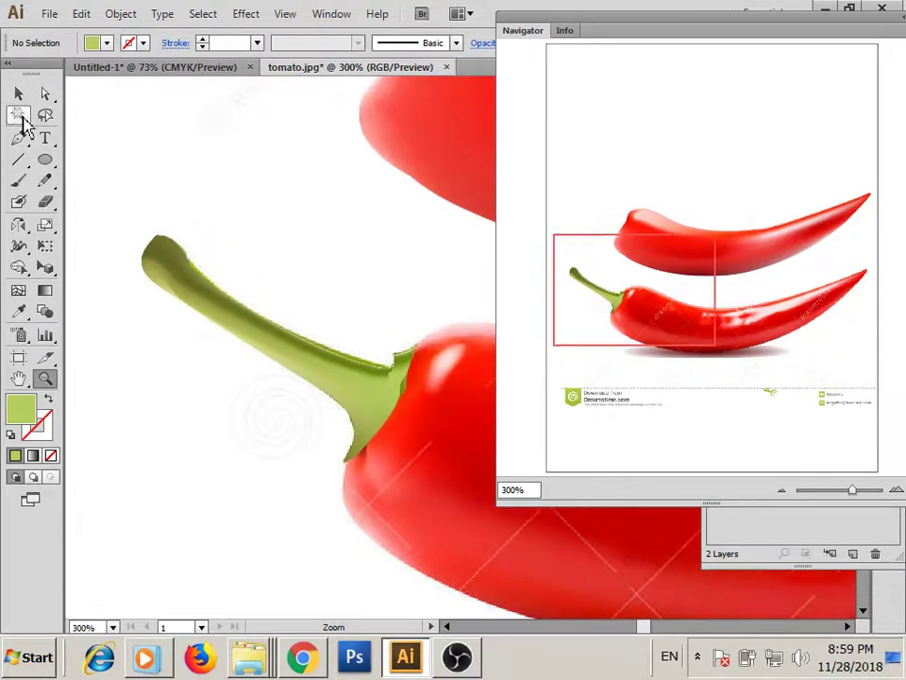
# Move the green stem mesh up toward the upper pepper.
pyautogui.click(18, 93)
pyautogui.click(302, 359)
pyautogui.moveTo(321, 384); pyautogui.dragTo(338, 255)
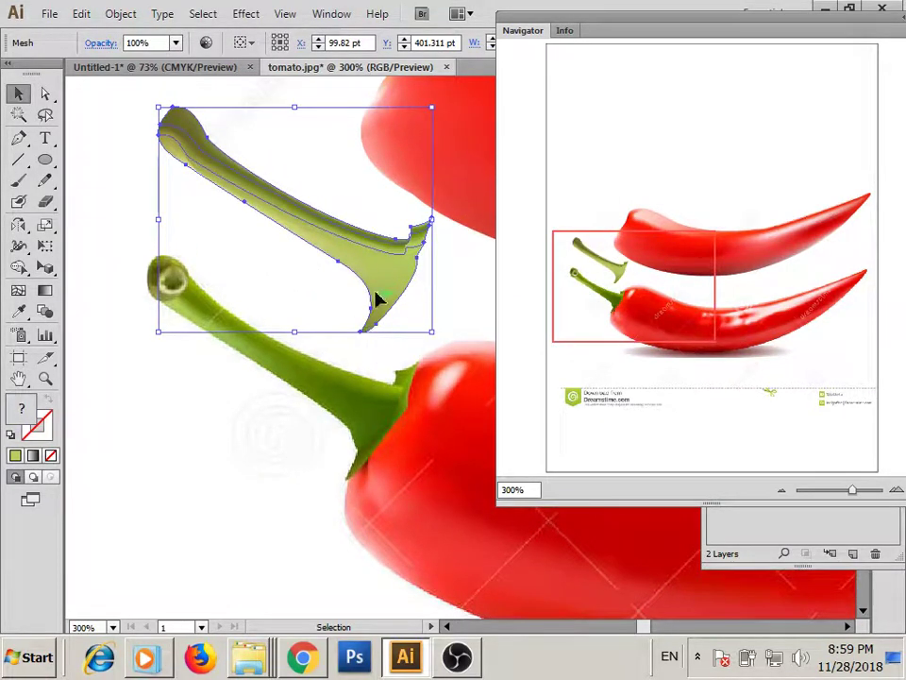
# Colour a mesh point near the stem's base with the dark stem green.
pyautogui.click(43, 94)
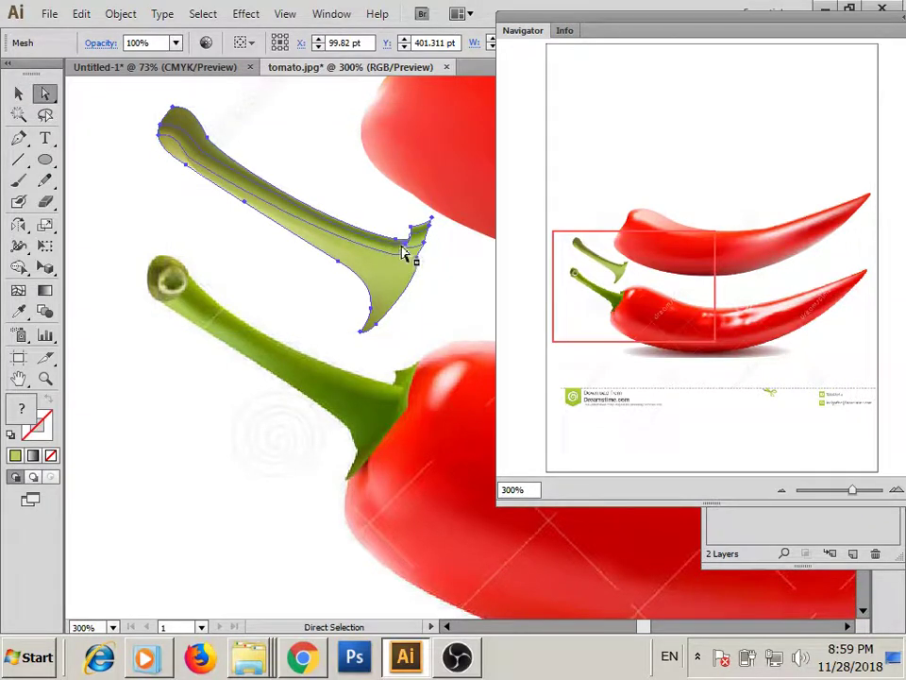
pyautogui.click(407, 266)
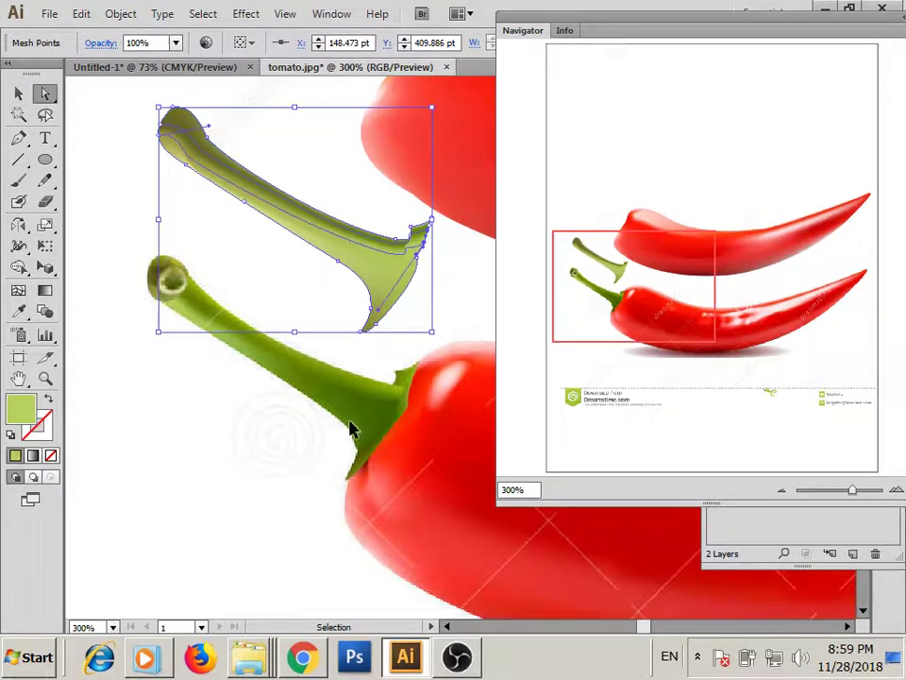
pyautogui.click(408, 257)
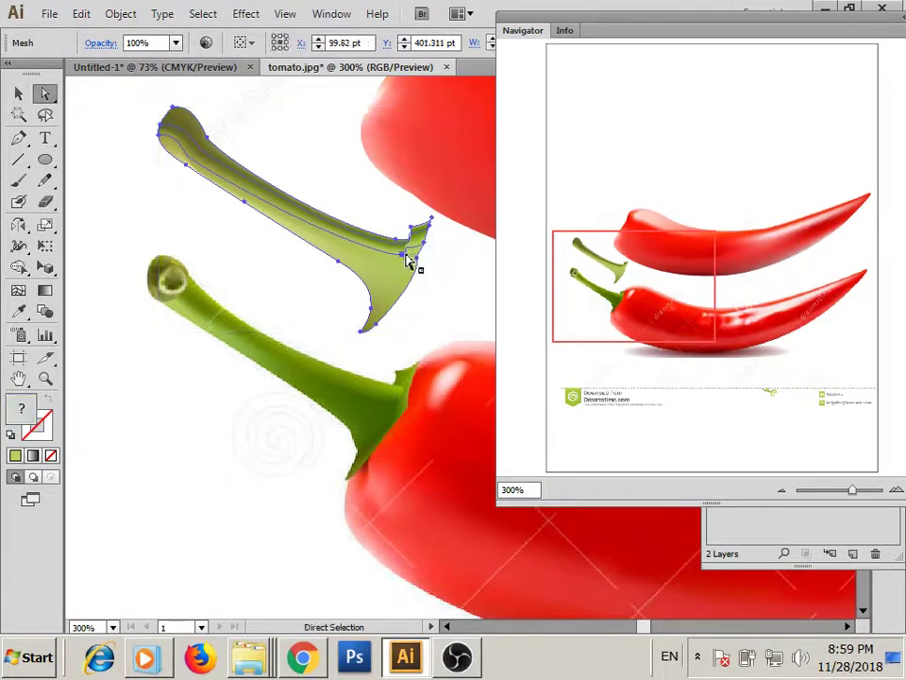
pyautogui.click(403, 262)
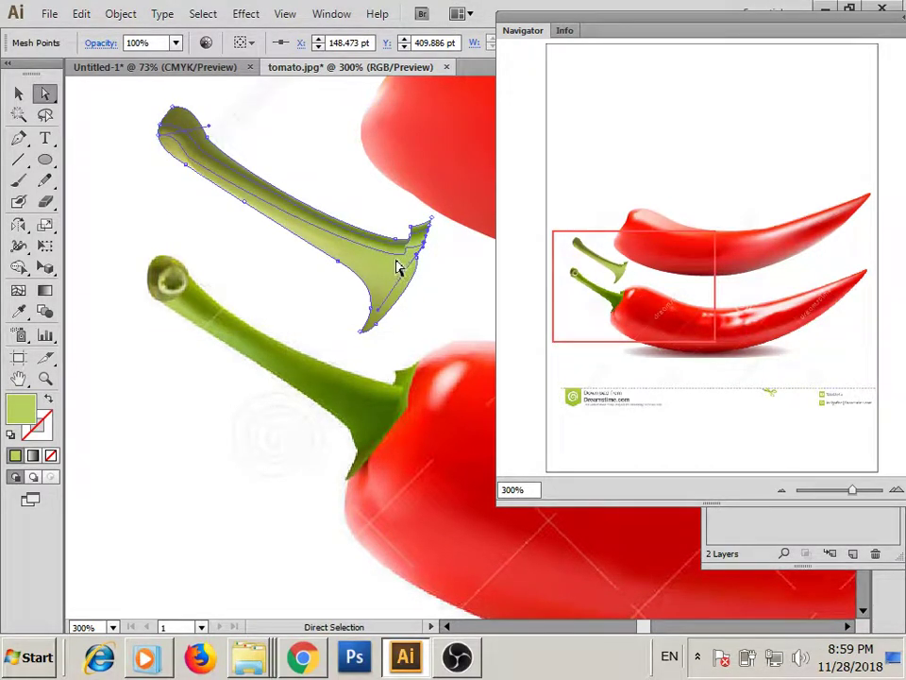
pyautogui.press('i')
pyautogui.click(372, 408)
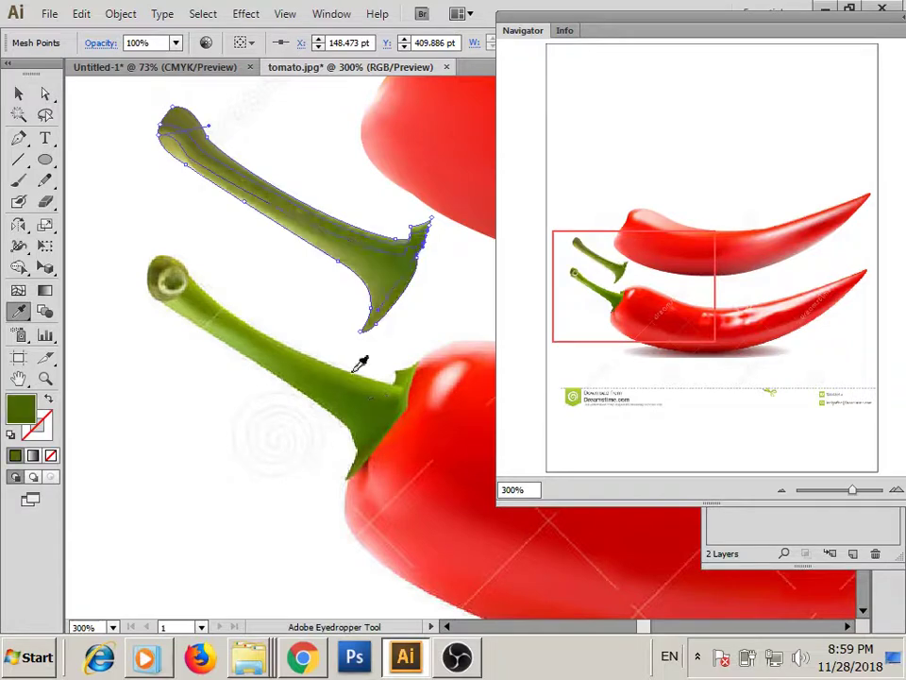
pyautogui.click(18, 93)
pyautogui.click(132, 217)
pyautogui.moveTo(132, 217); pyautogui.dragTo(162, 388)
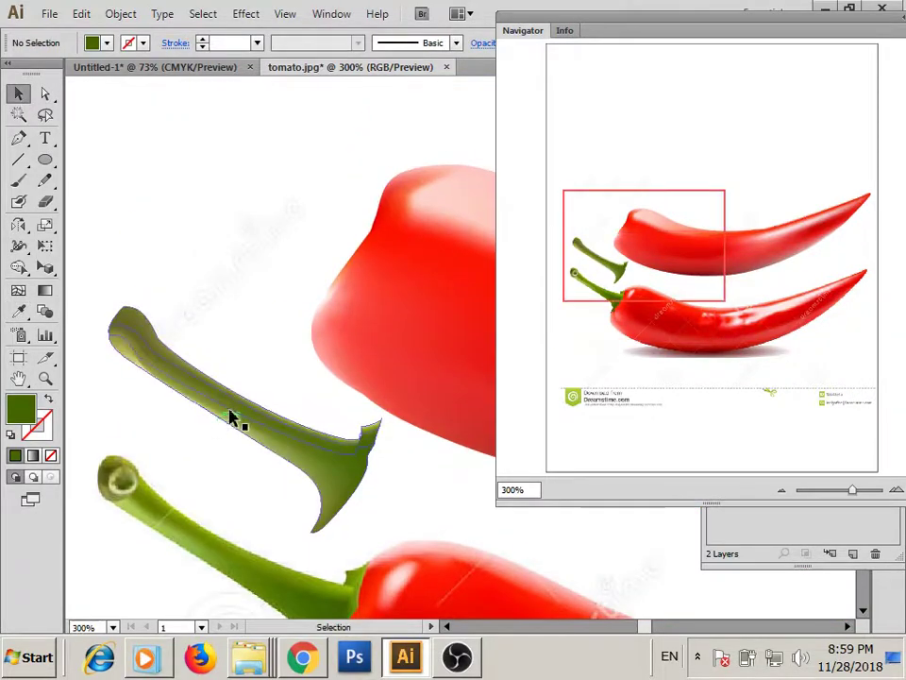
# Place the stem on the upper pepper's top, then zoom out to view both peppers.
pyautogui.moveTo(231, 418); pyautogui.dragTo(243, 183)
pyautogui.click(238, 359)
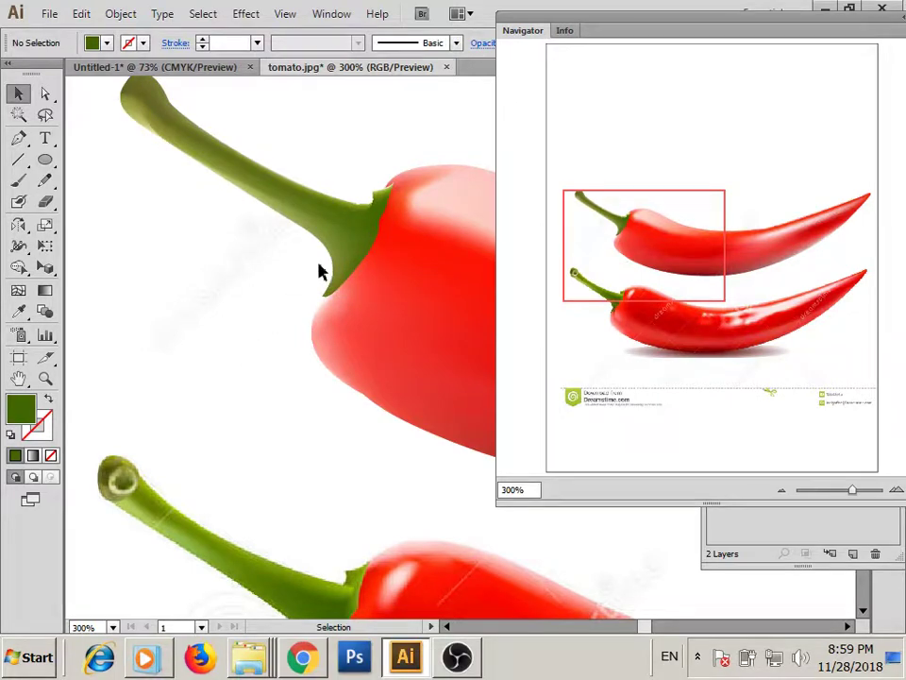
pyautogui.press('z')
pyautogui.keyDown('alt'); pyautogui.click(283, 303); pyautogui.keyUp('alt')
pyautogui.keyDown('alt'); pyautogui.click(289, 323); pyautogui.keyUp('alt')
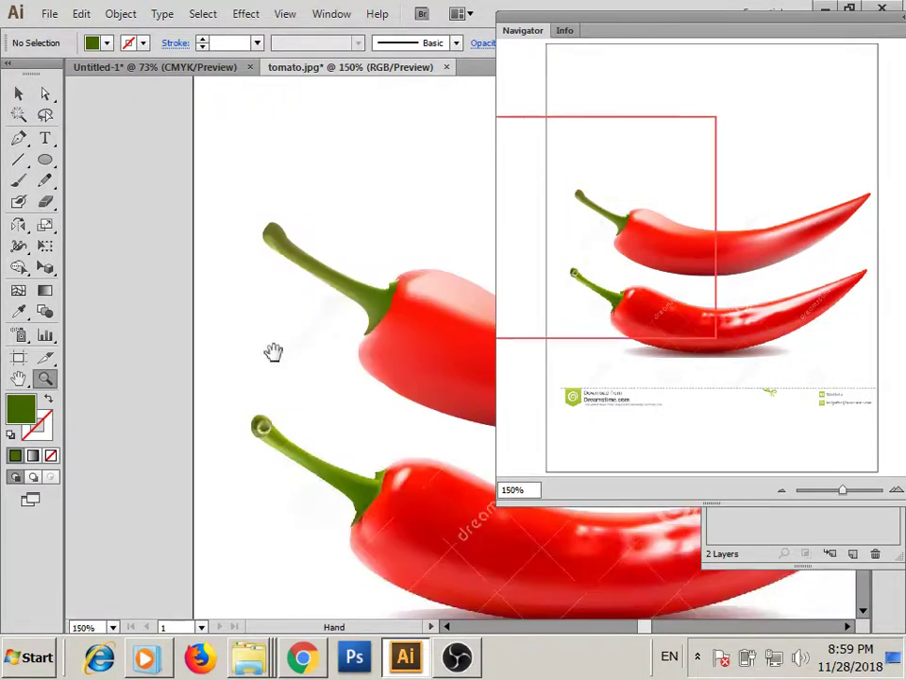
pyautogui.moveTo(273, 352); pyautogui.dragTo(160, 350)
pyautogui.moveTo(591, 24); pyautogui.dragTo(869, 108)
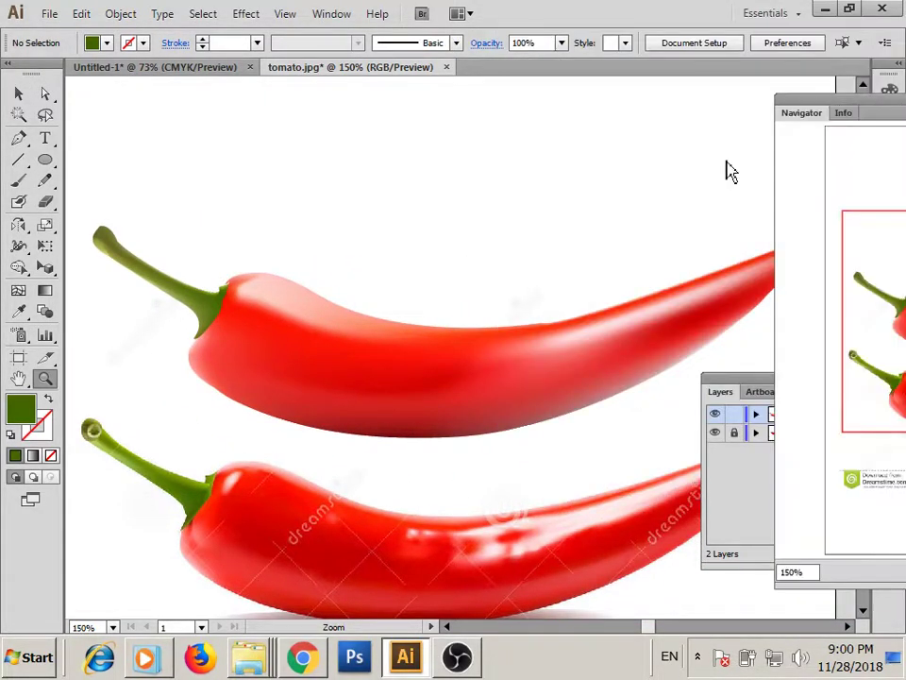
pyautogui.moveTo(646, 211); pyautogui.dragTo(599, 159)
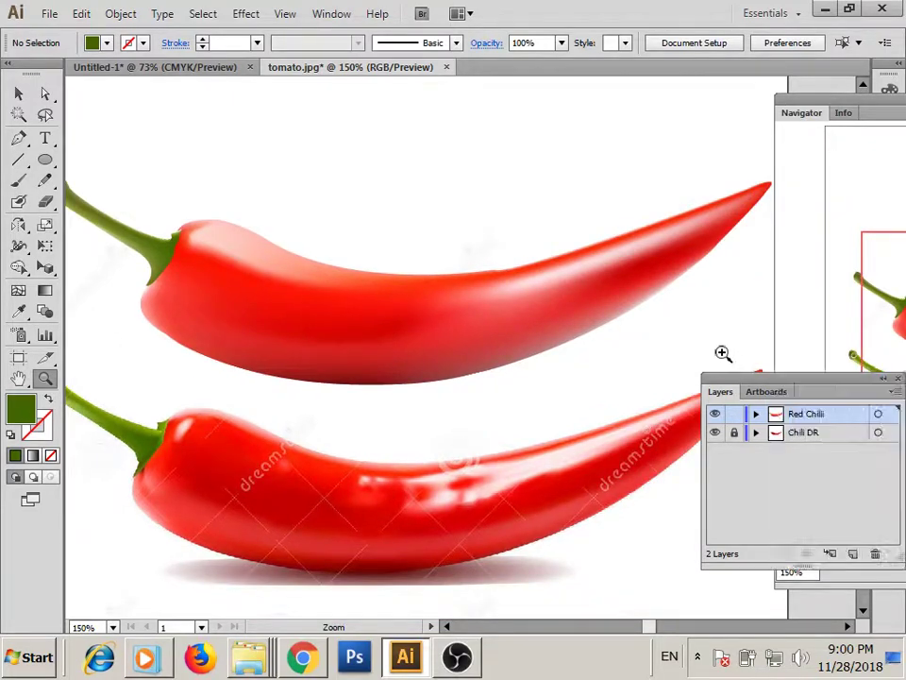